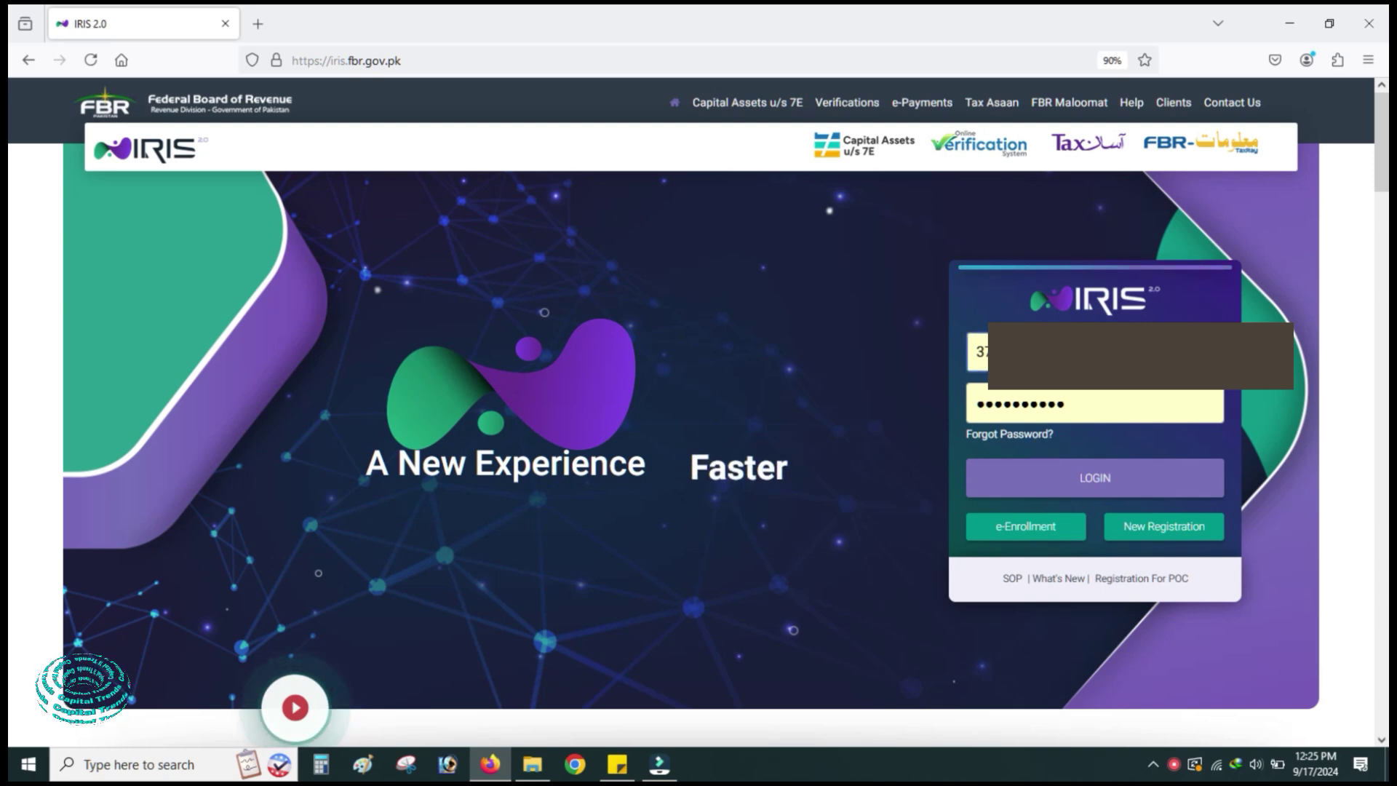
# - Sign in, start a Normal Return for 01-Jul-2023 - 30-Jun-2024, then view the Draft folder
pyautogui.click(1094, 477)
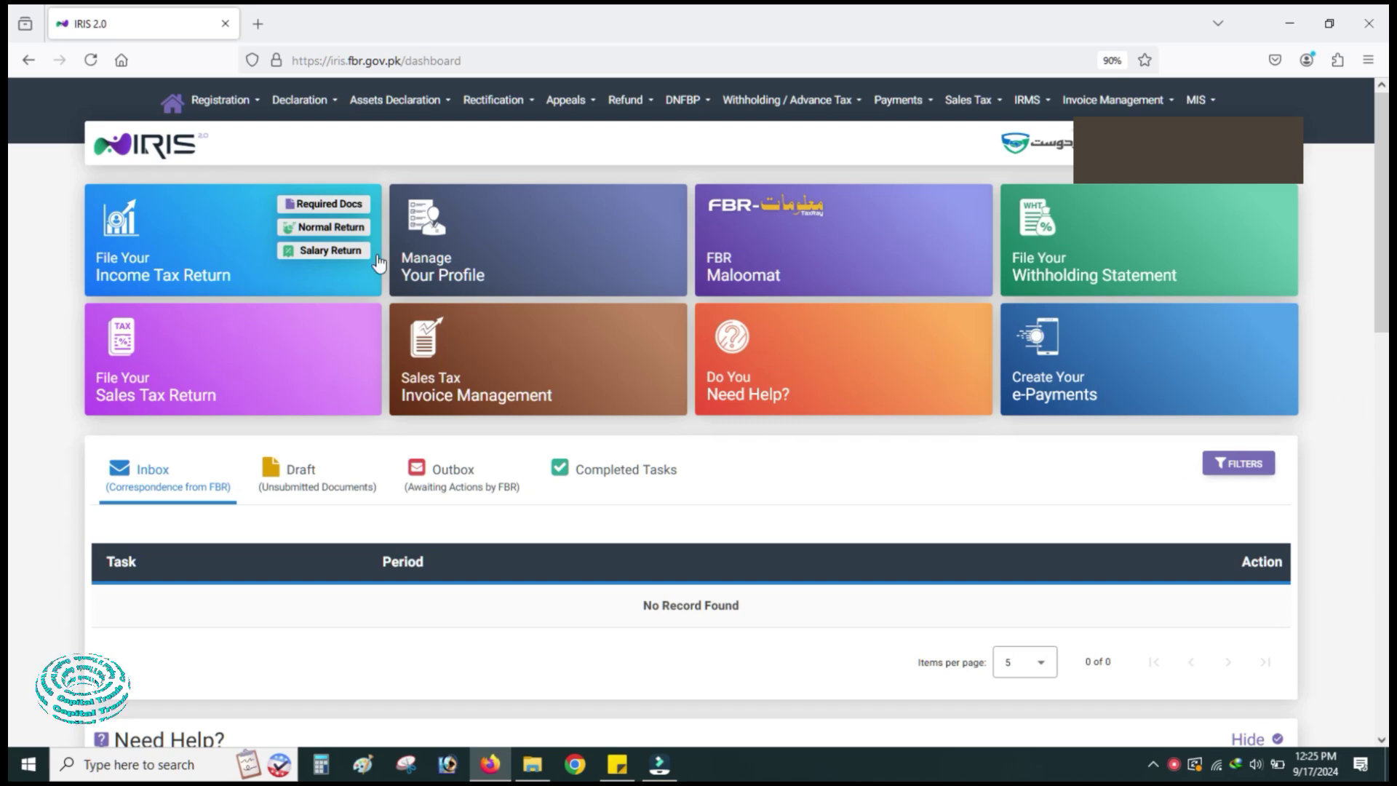
pyautogui.click(334, 231)
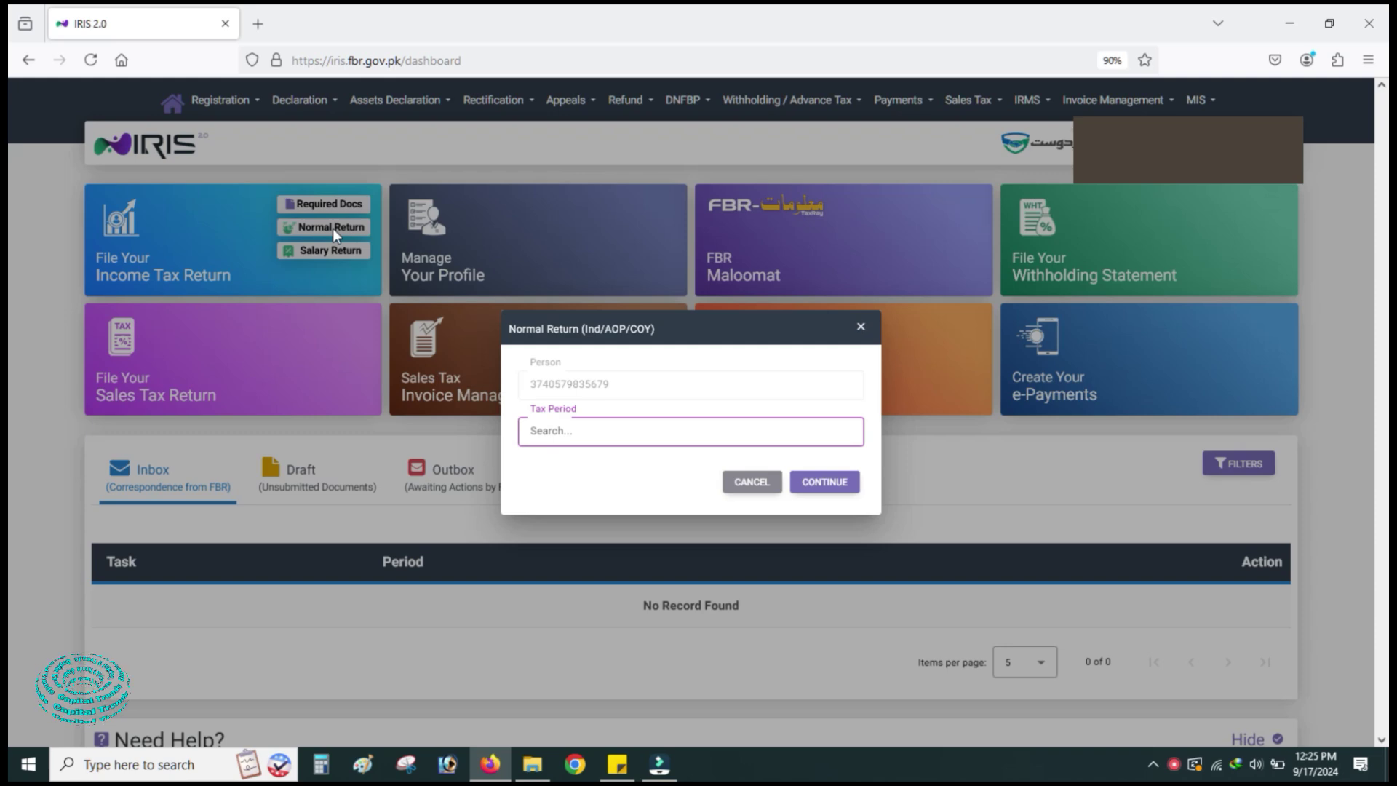
pyautogui.click(678, 432)
pyautogui.write('2024')
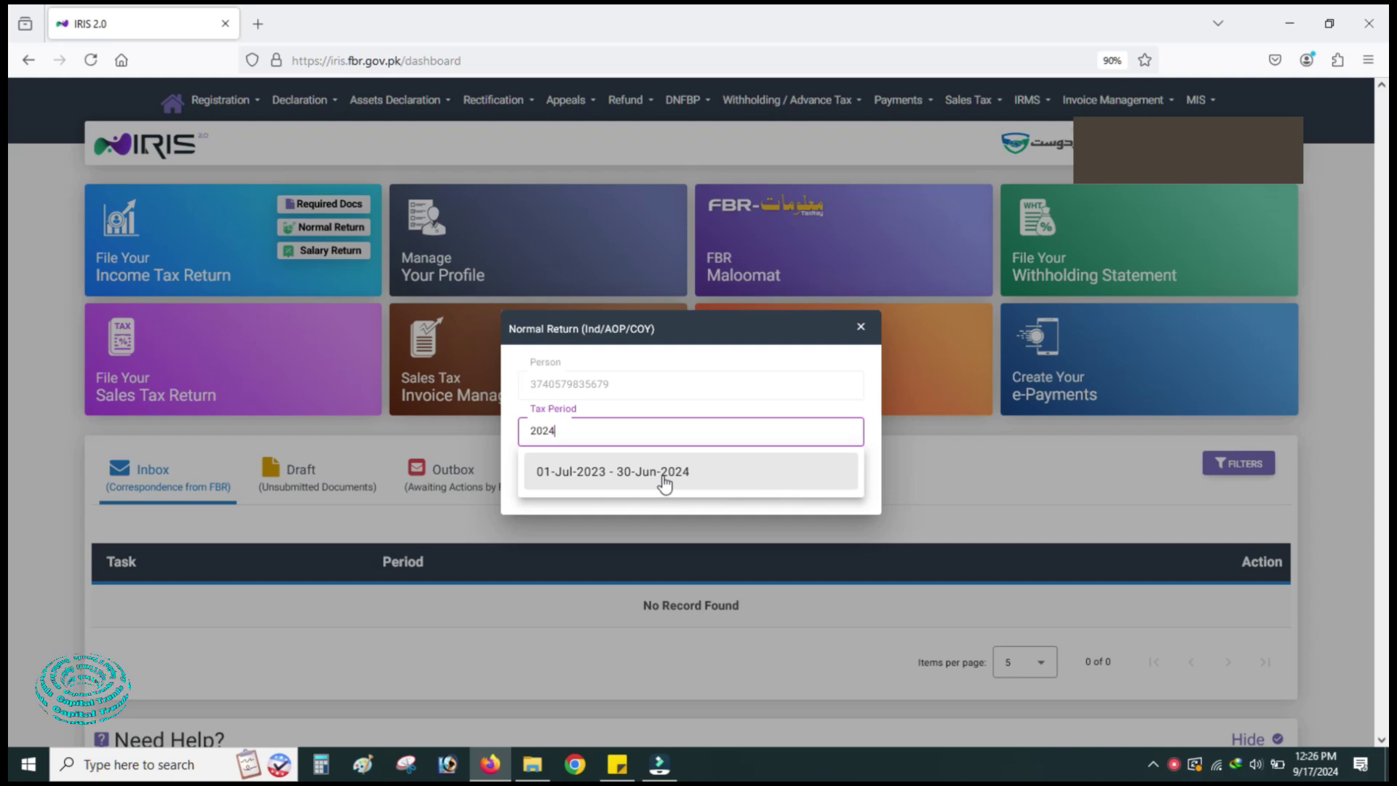
pyautogui.click(664, 482)
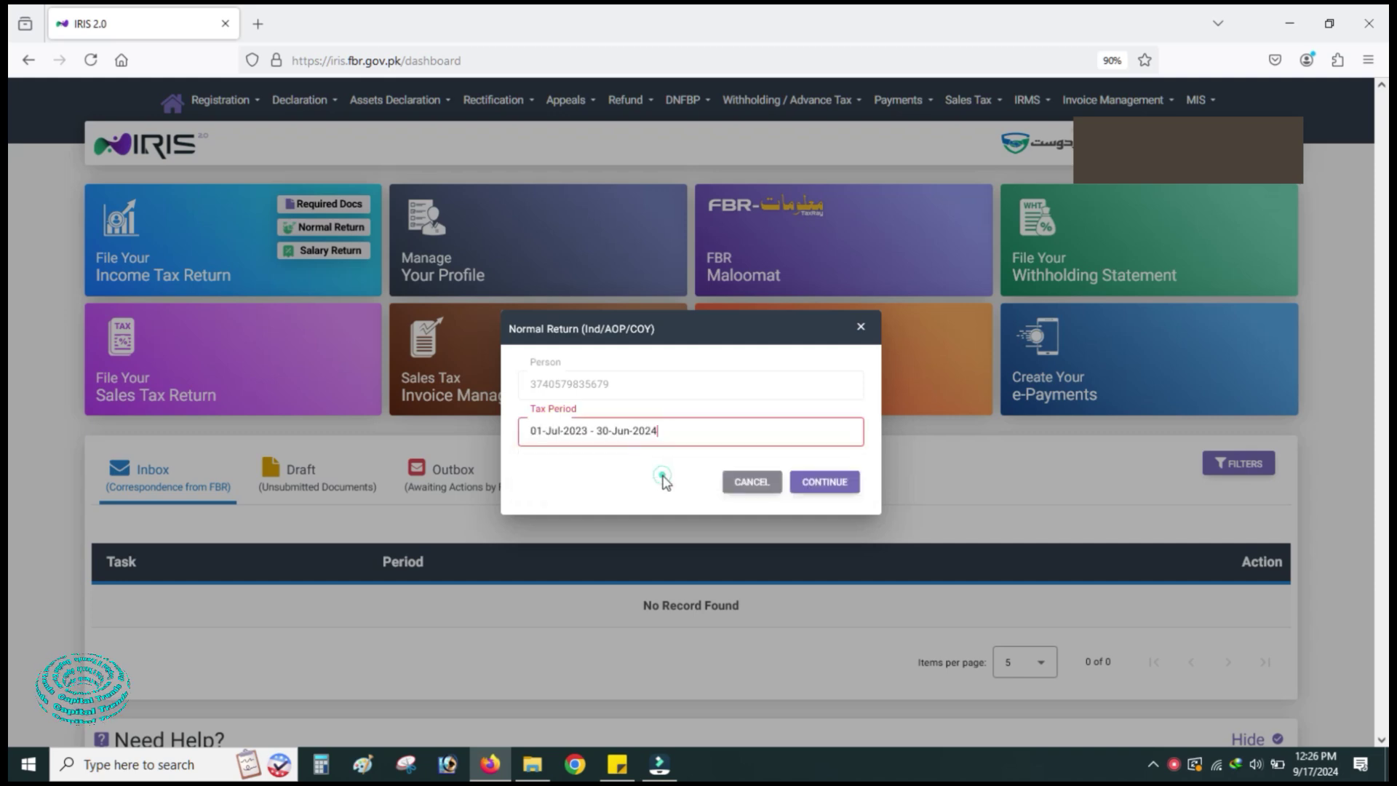
pyautogui.click(833, 482)
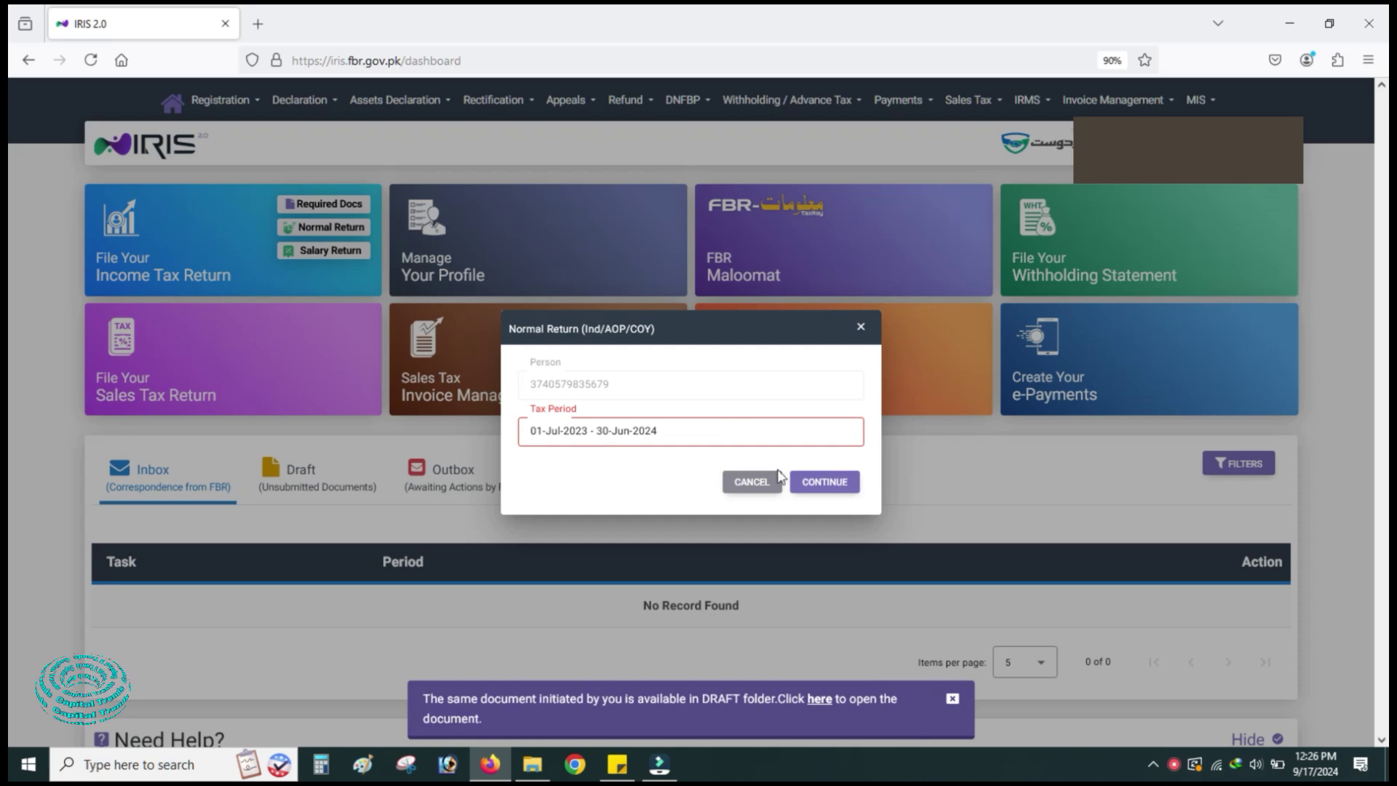
pyautogui.click(861, 329)
pyautogui.click(302, 473)
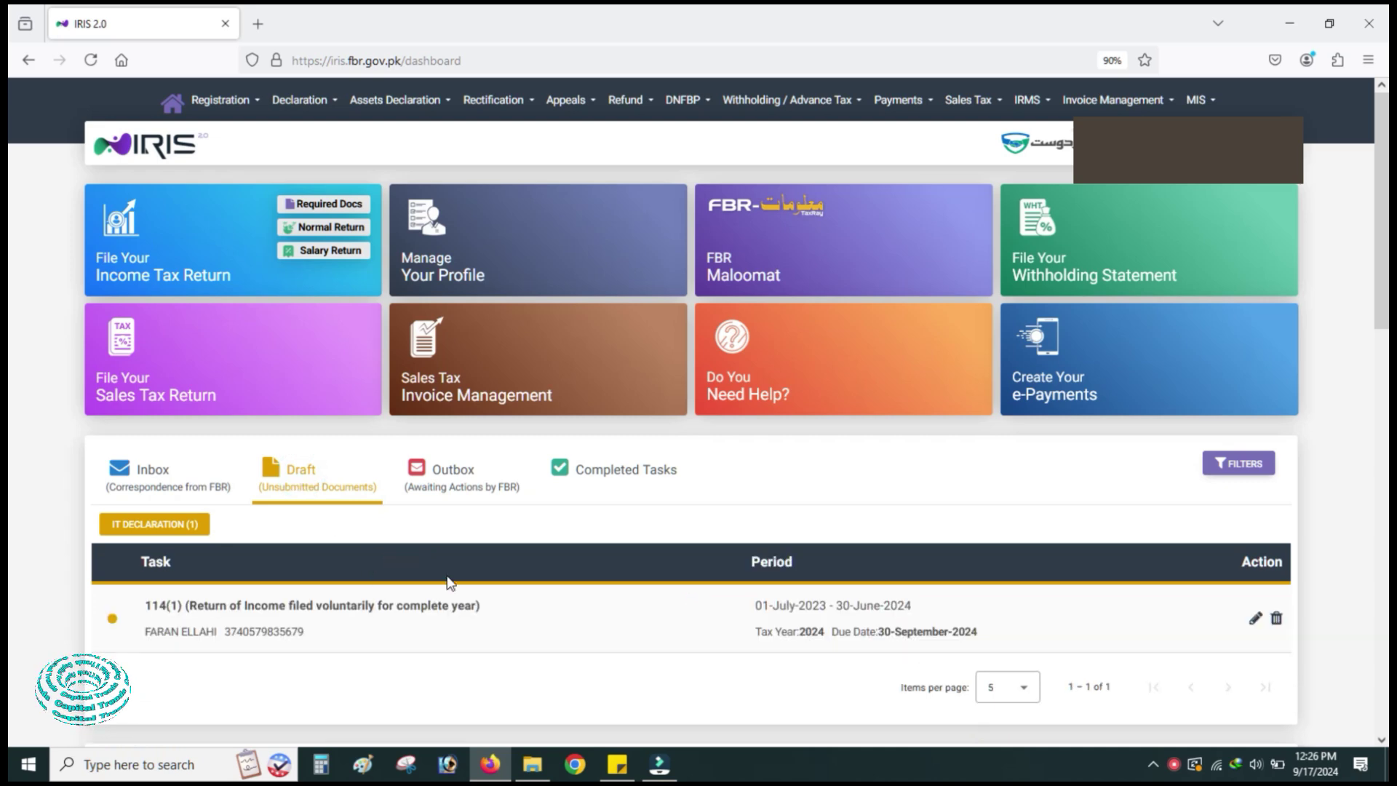
# - Delete the existing 2024 draft and start a fresh Normal Return for 01-Jul-2023 - 30-Jun-2024
pyautogui.click(1277, 619)
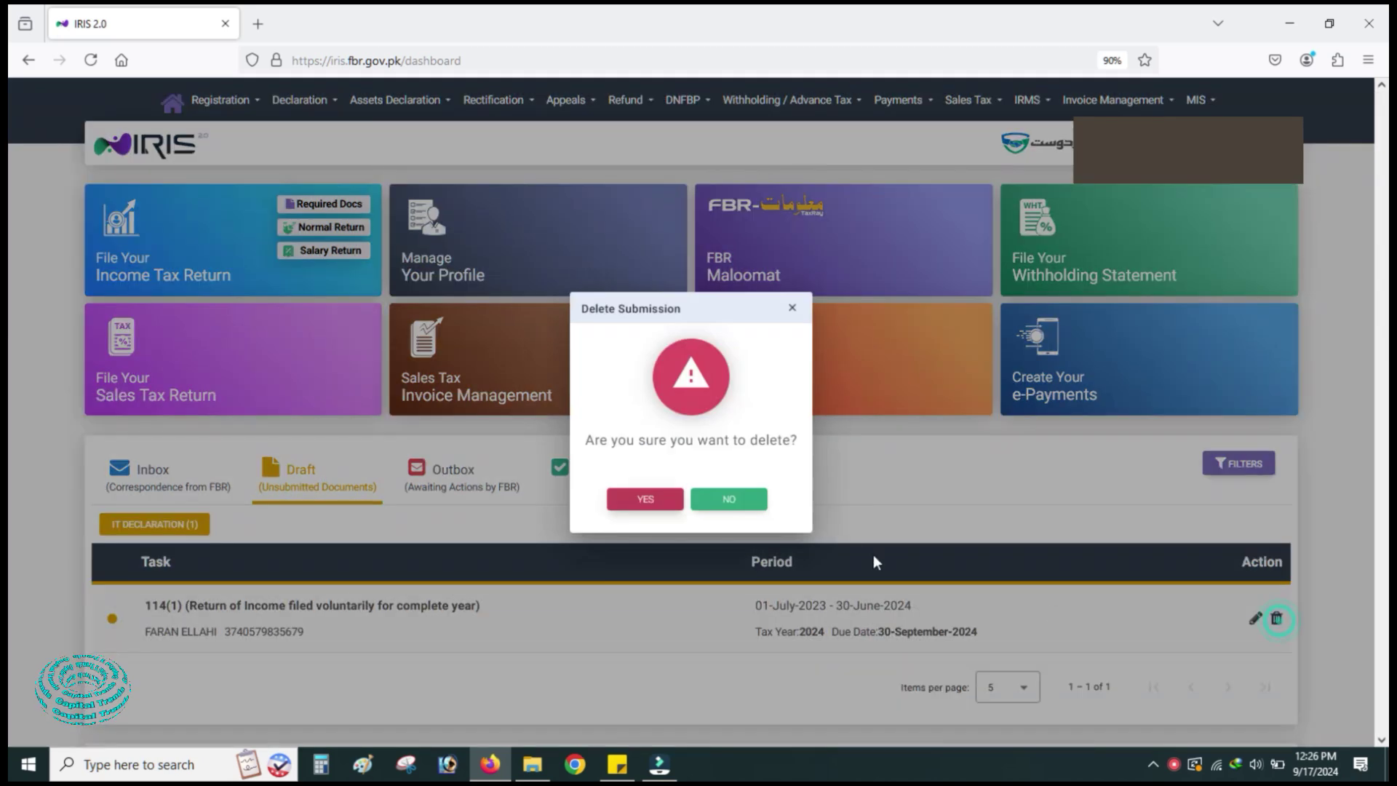
pyautogui.click(643, 501)
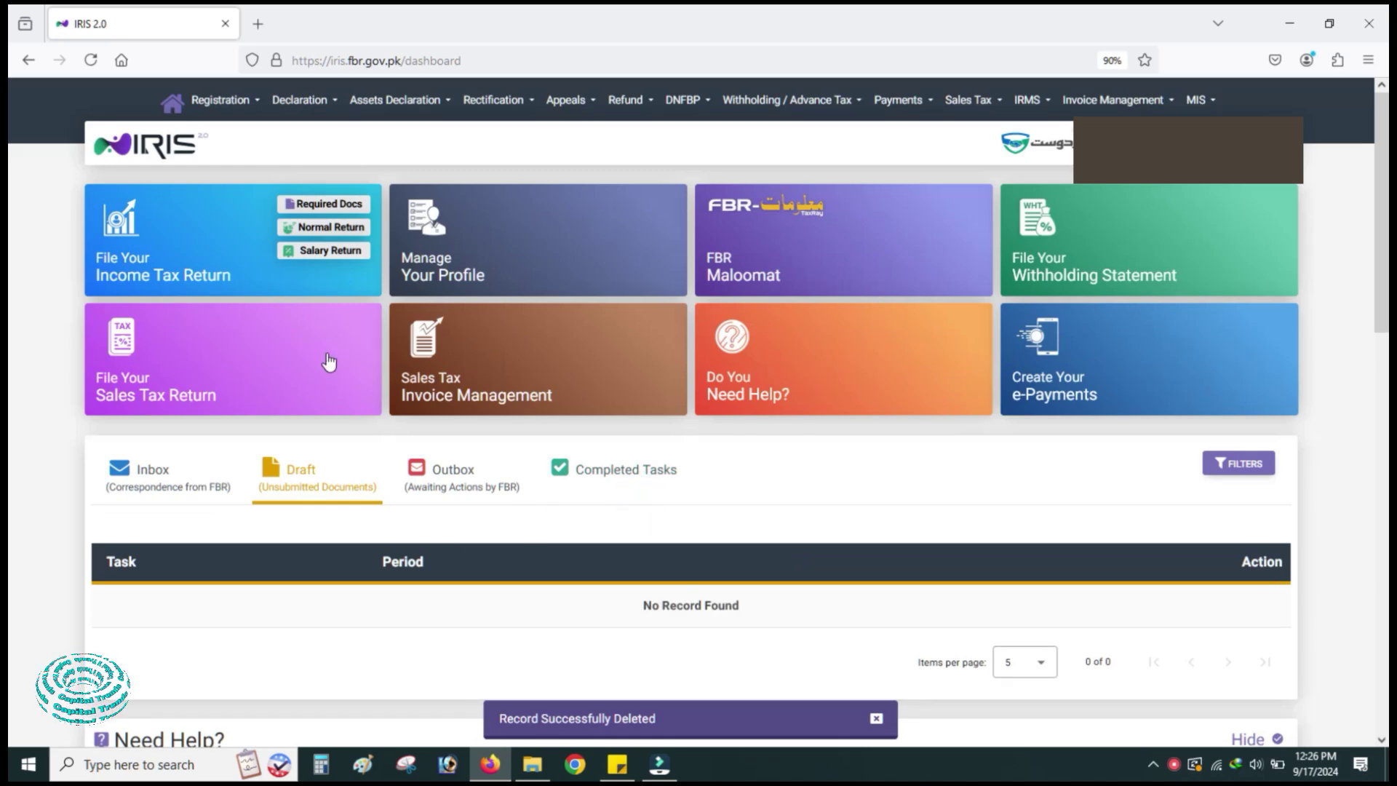
pyautogui.click(323, 227)
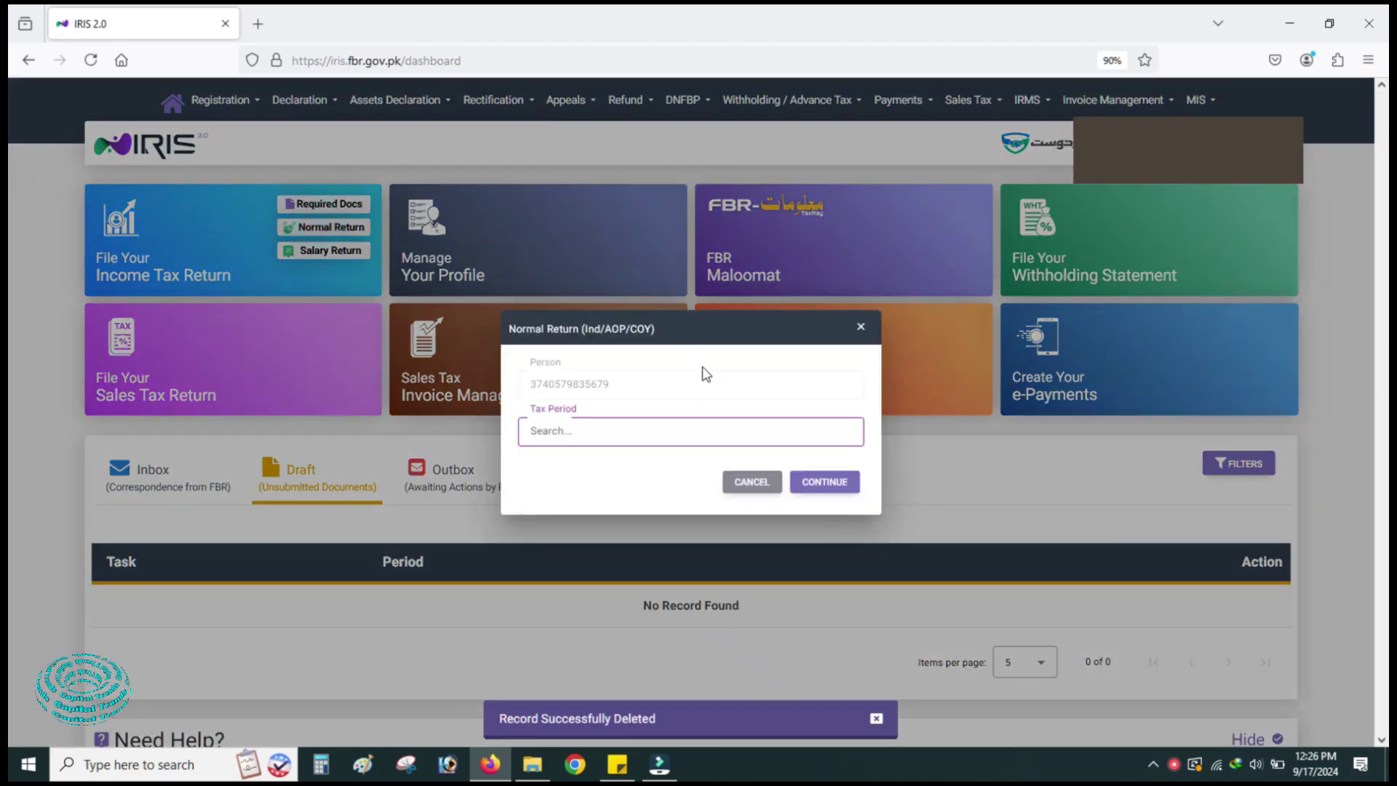
pyautogui.click(691, 430)
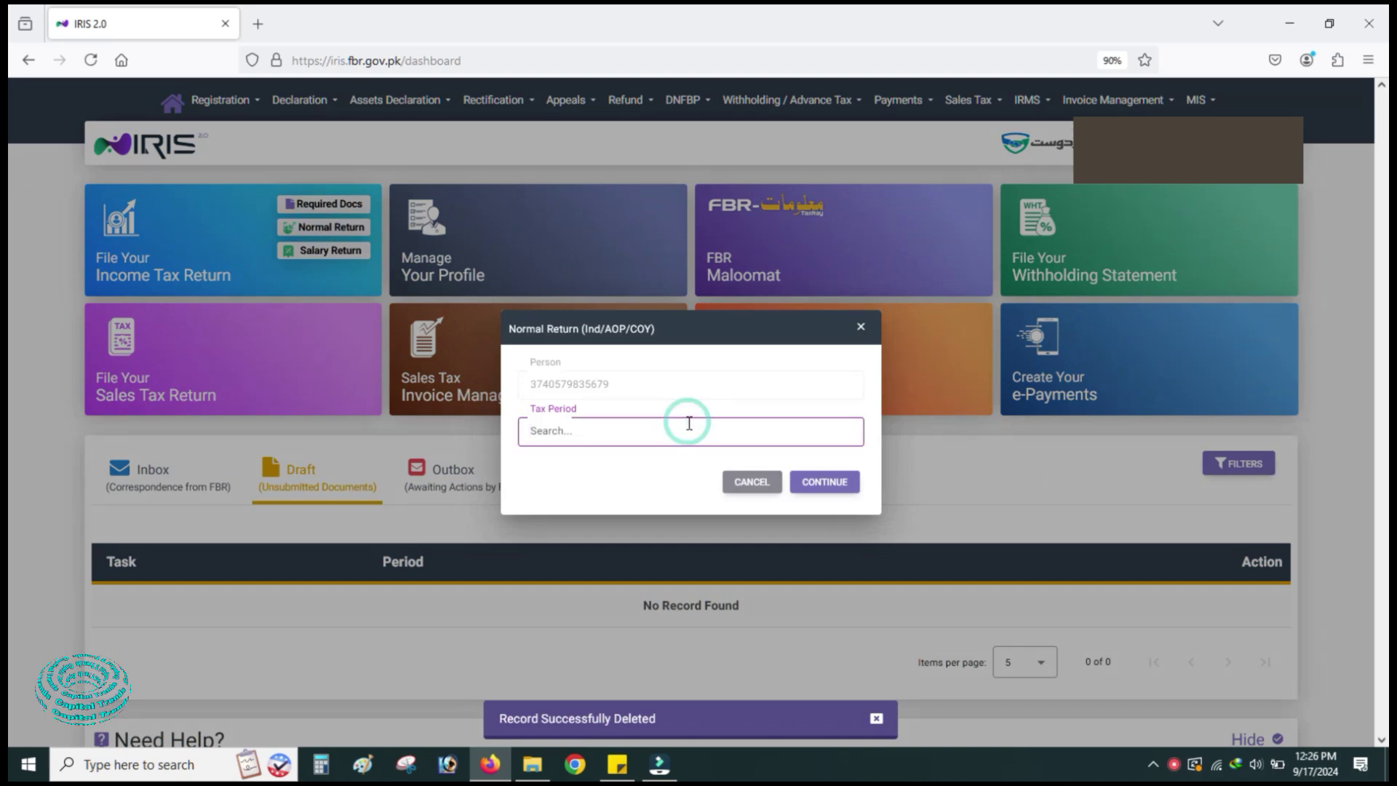
pyautogui.write('2024')
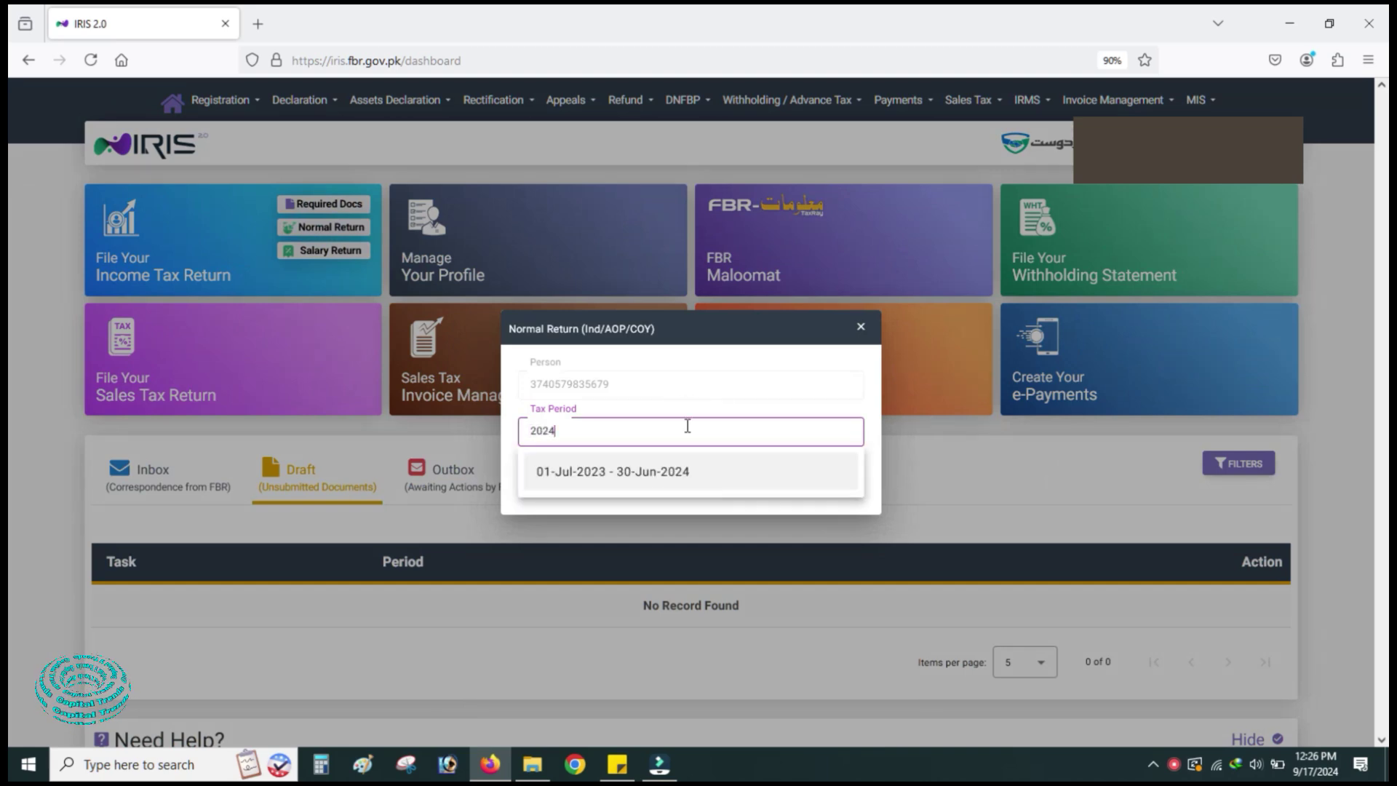
pyautogui.click(676, 470)
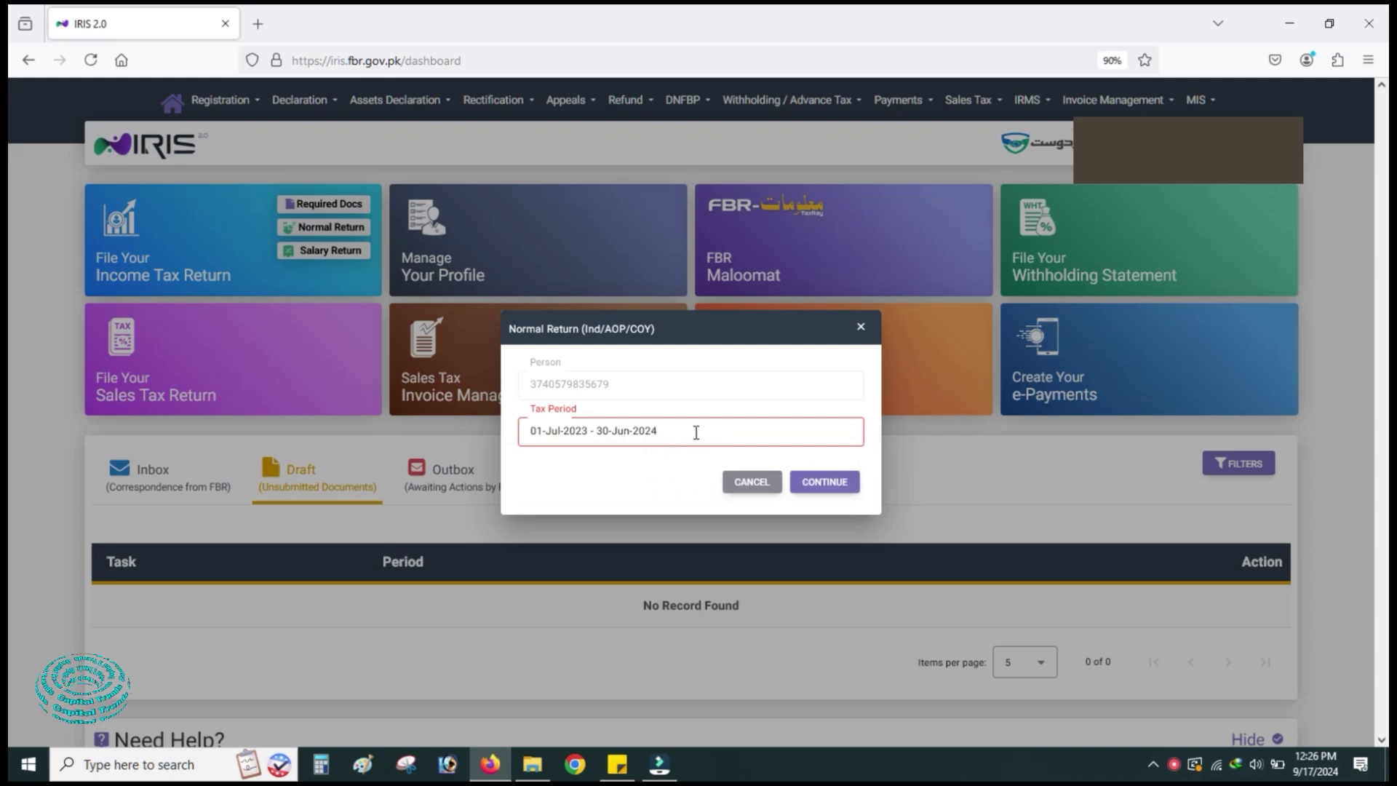
pyautogui.click(818, 486)
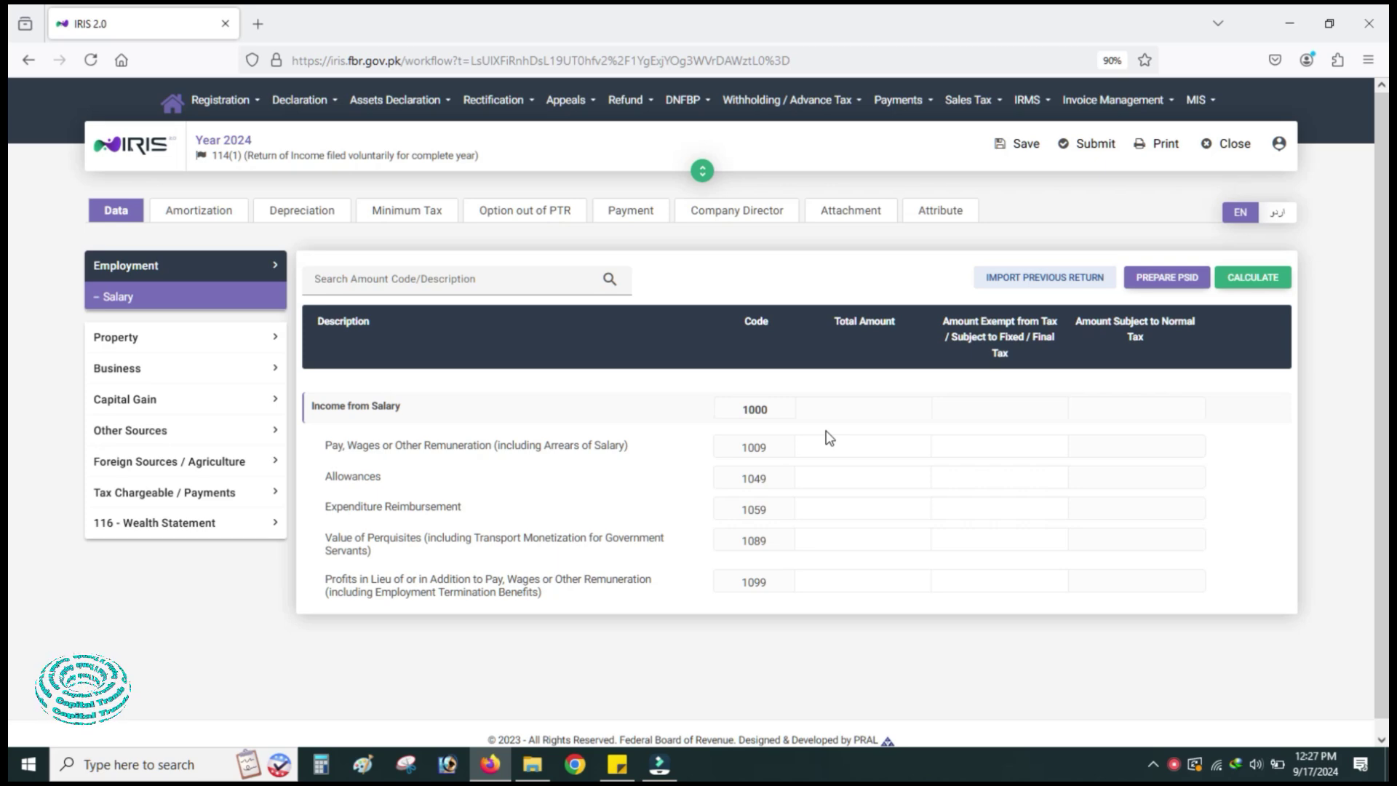
# - Enter 1,440,000 as pay and wages under code 1009 and recalculate the return
pyautogui.click(891, 451)
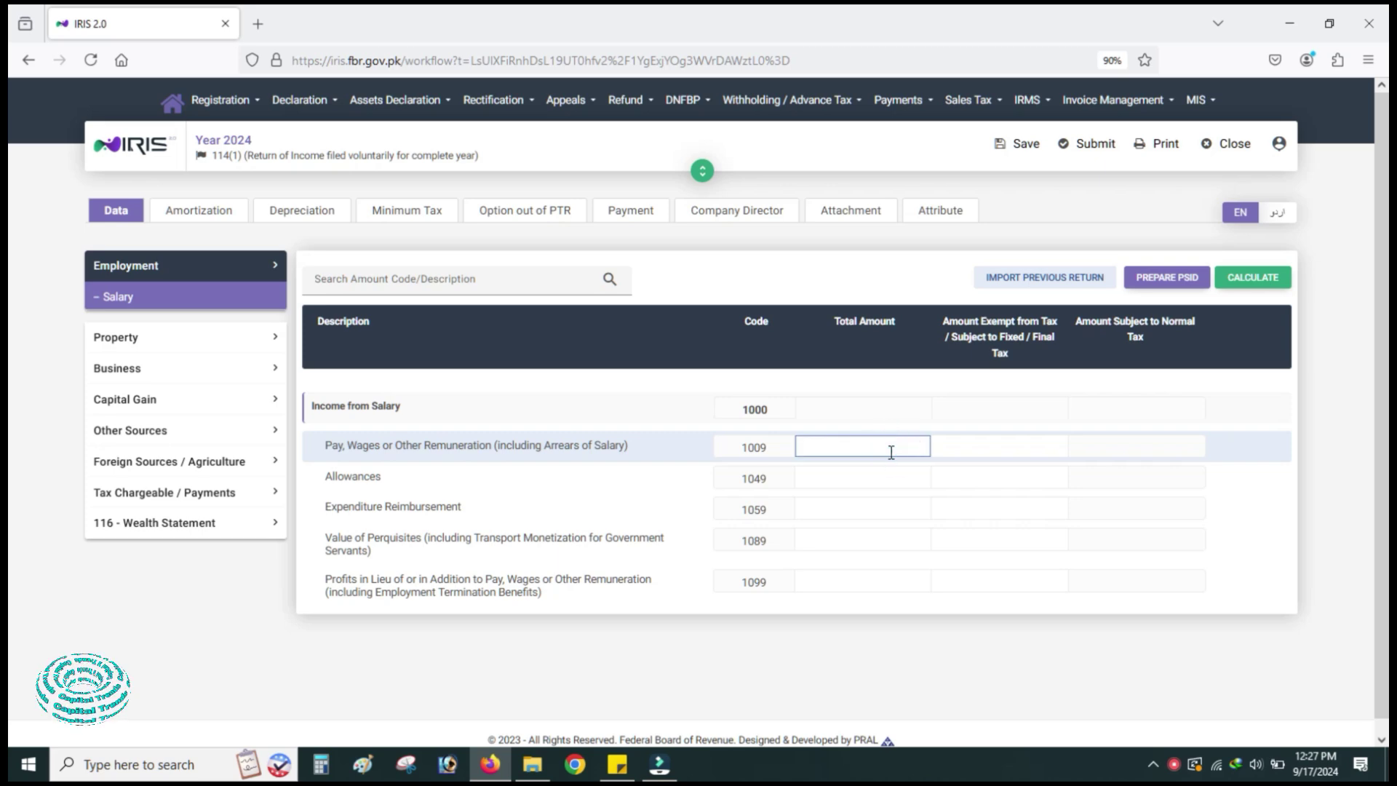
pyautogui.write('1,44')
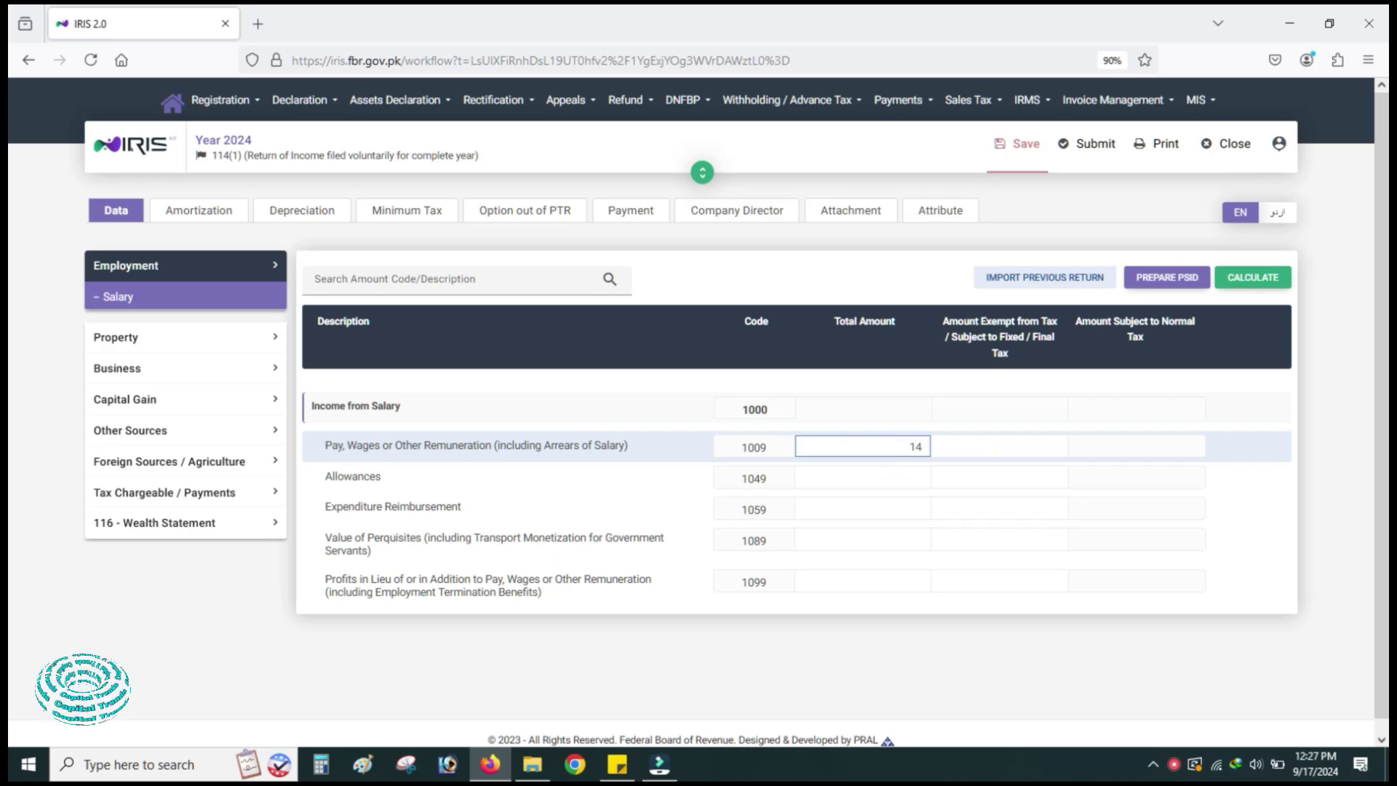
pyautogui.write('0,000')
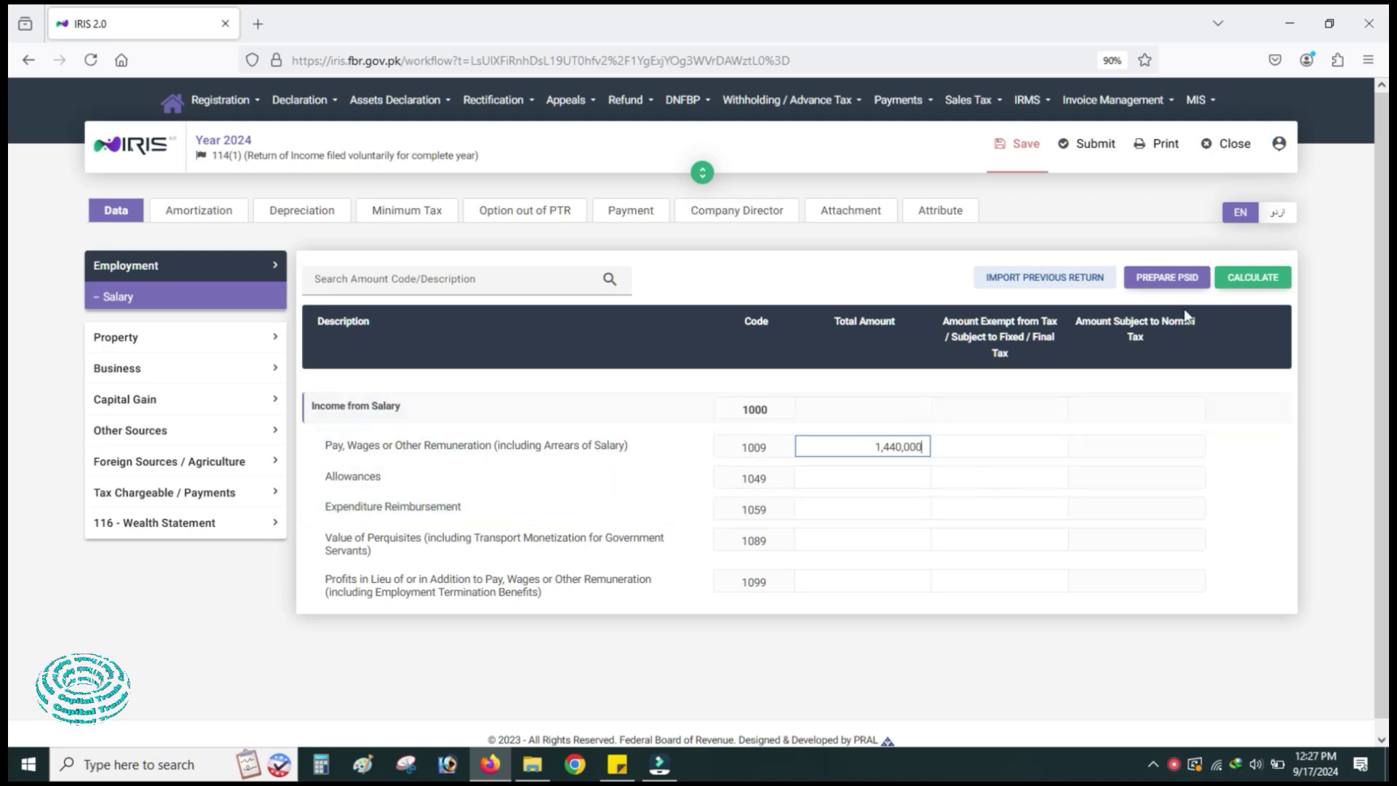
pyautogui.click(1243, 275)
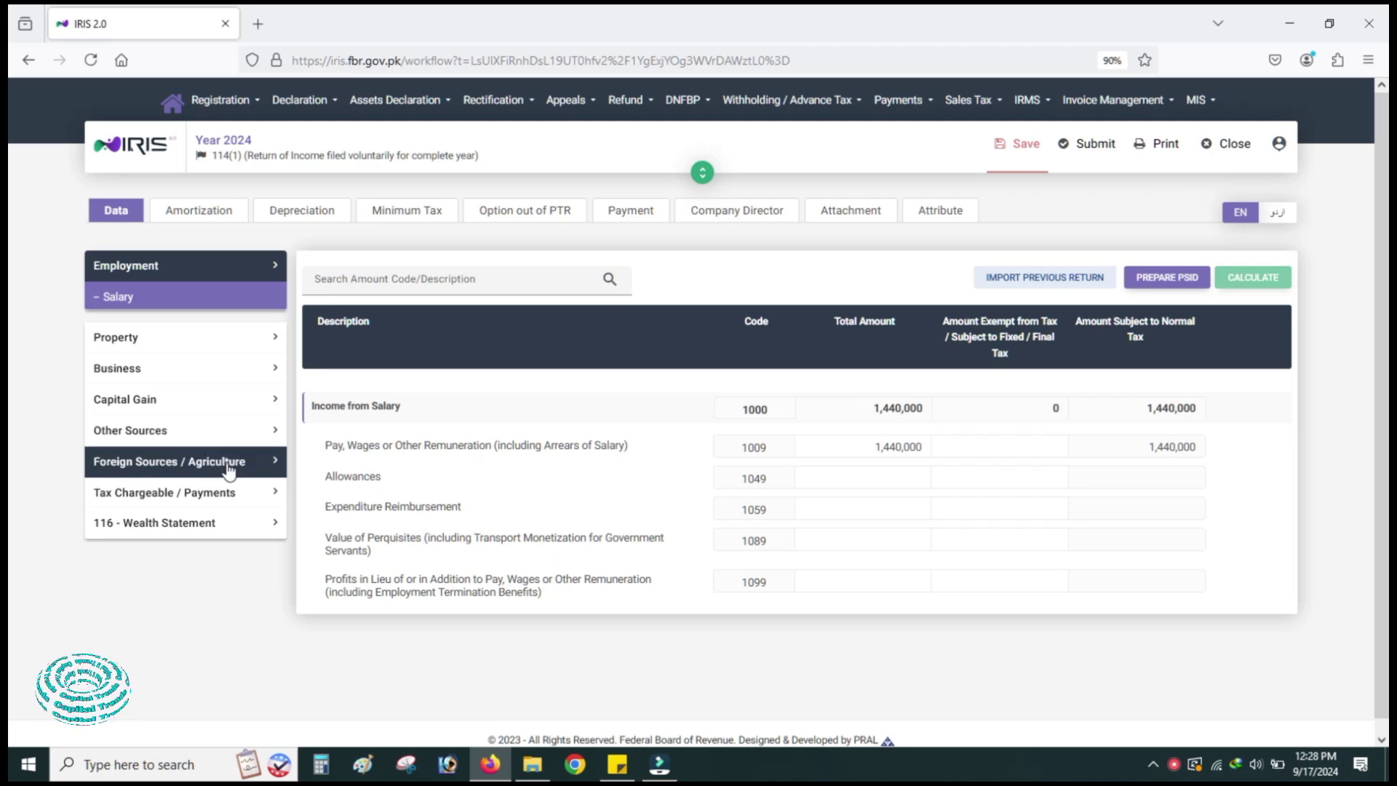
pyautogui.click(264, 496)
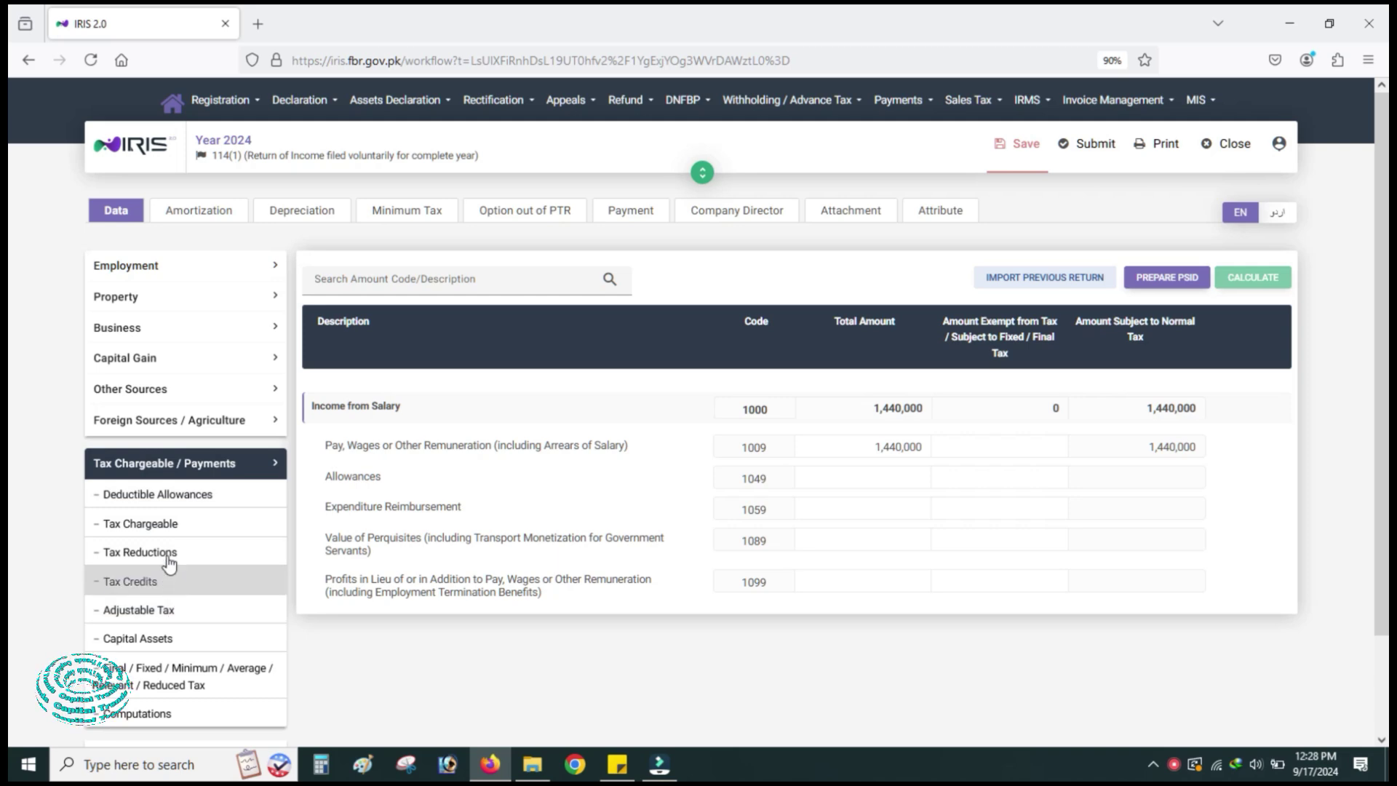
pyautogui.click(166, 614)
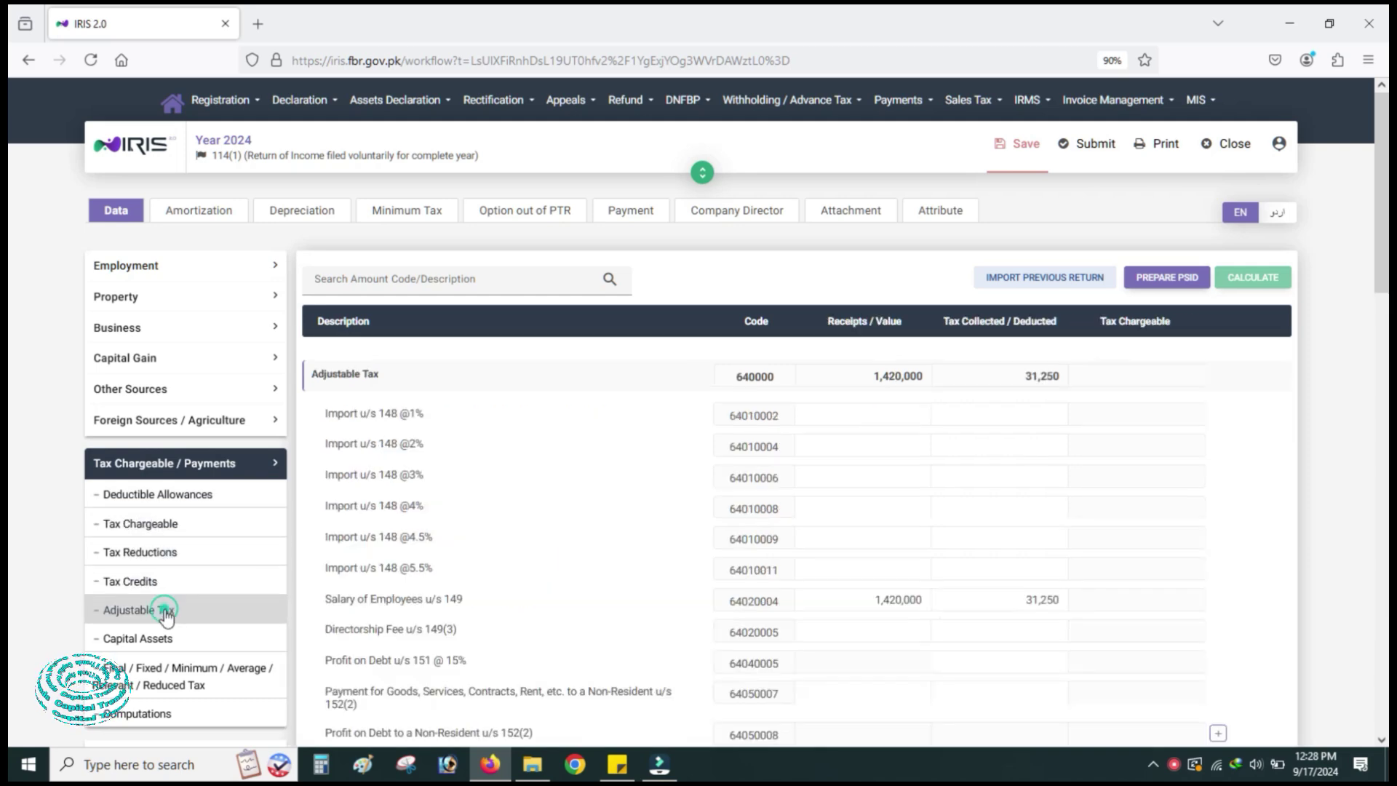
pyautogui.scroll(-2, 975, 593)
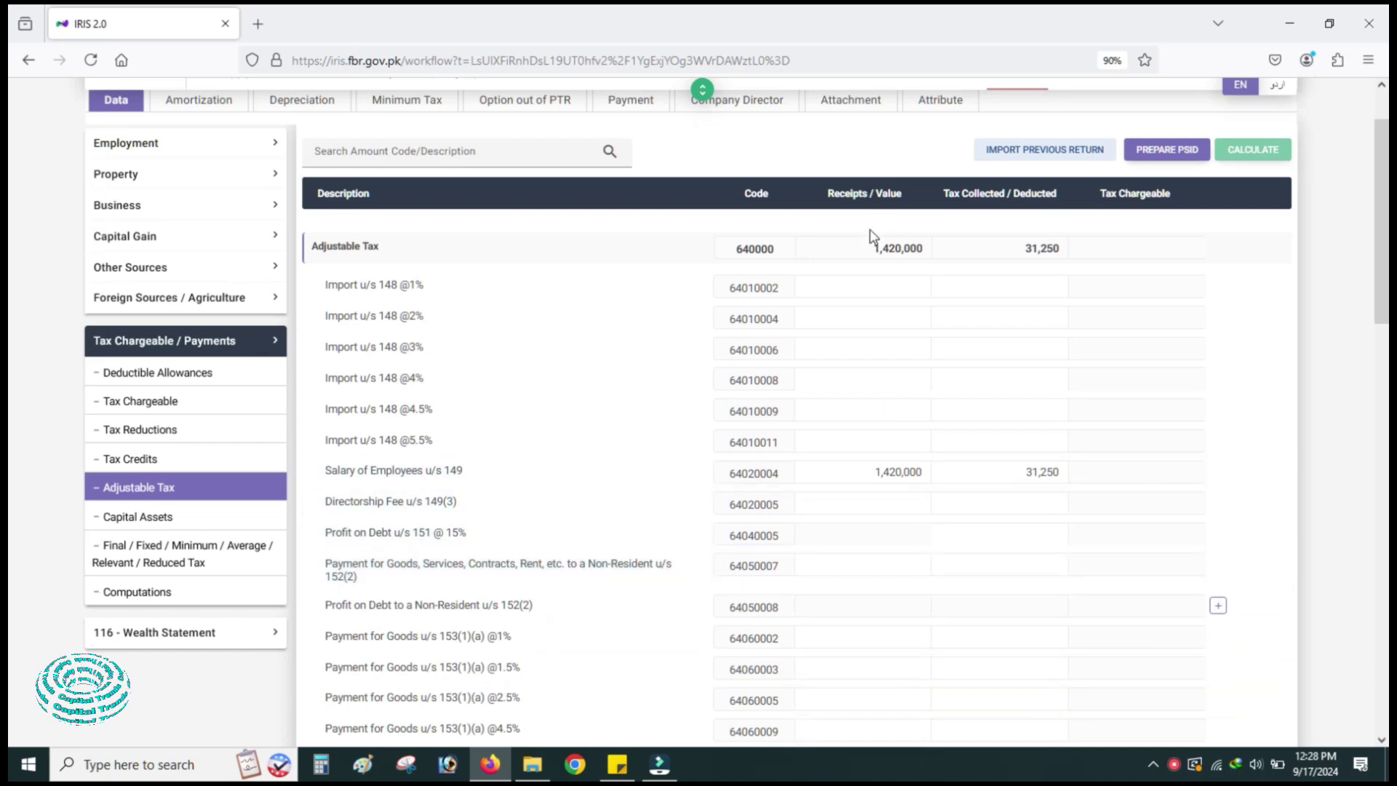
pyautogui.click(876, 473)
pyautogui.moveTo(876, 473); pyautogui.dragTo(941, 478)
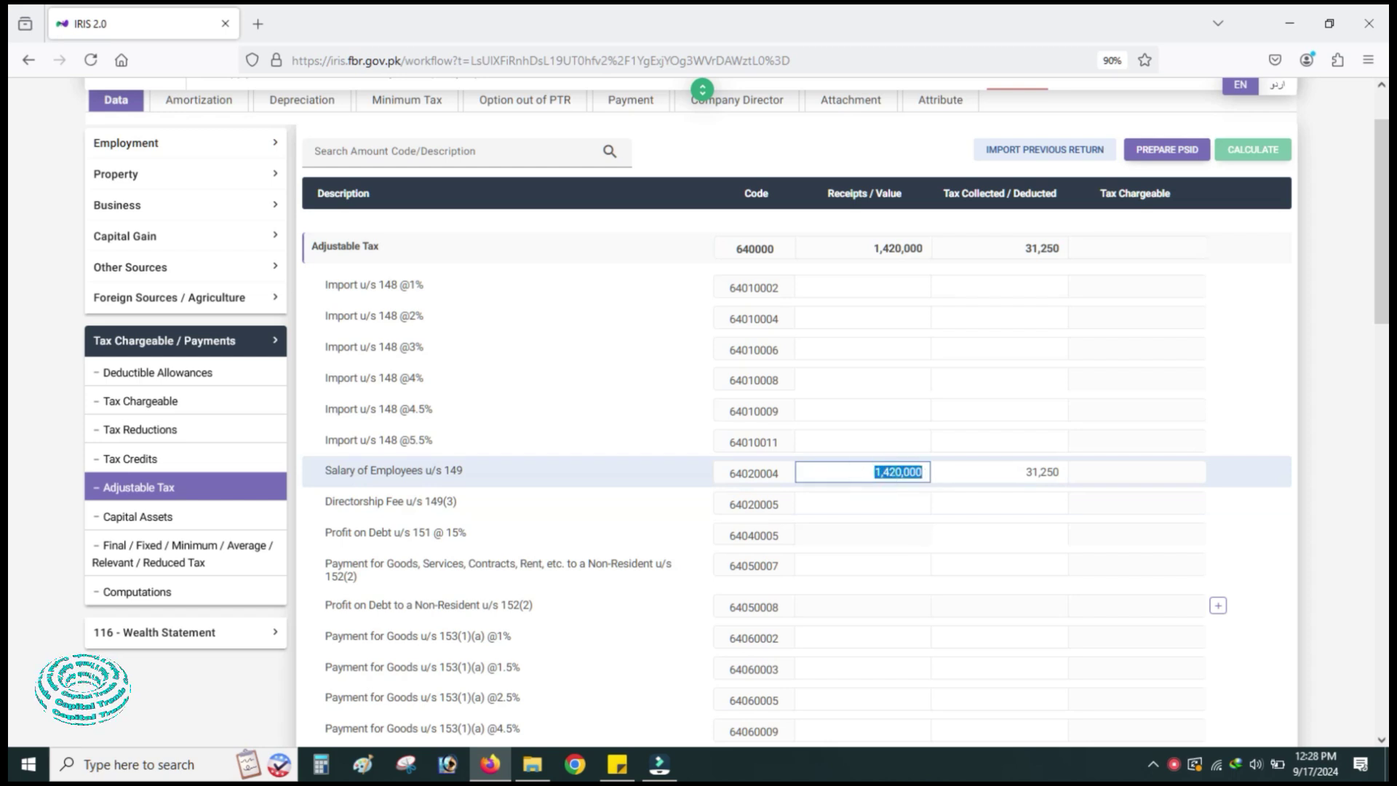
pyautogui.write('1,440,0')
pyautogui.write('0')
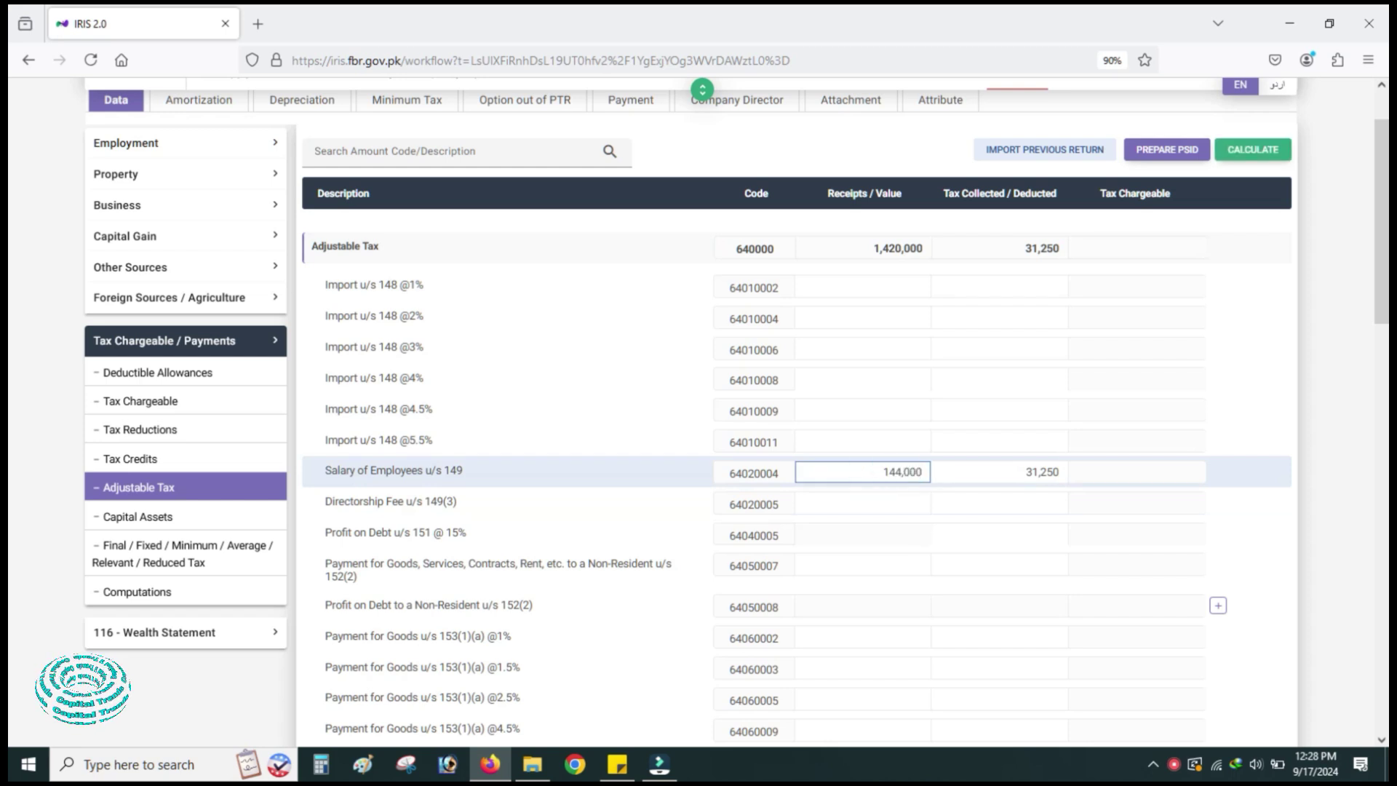
pyautogui.write('0')
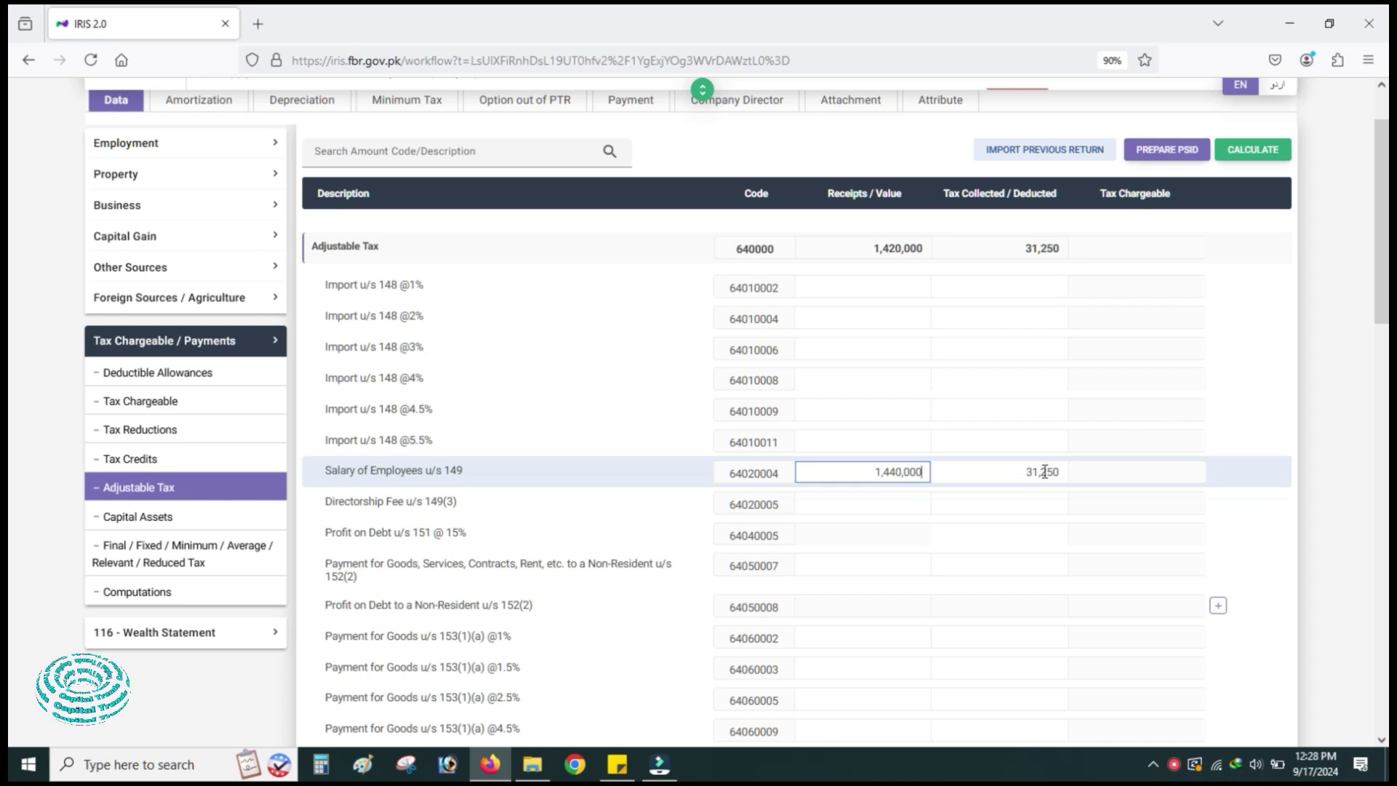
pyautogui.moveTo(1026, 471); pyautogui.dragTo(1060, 471)
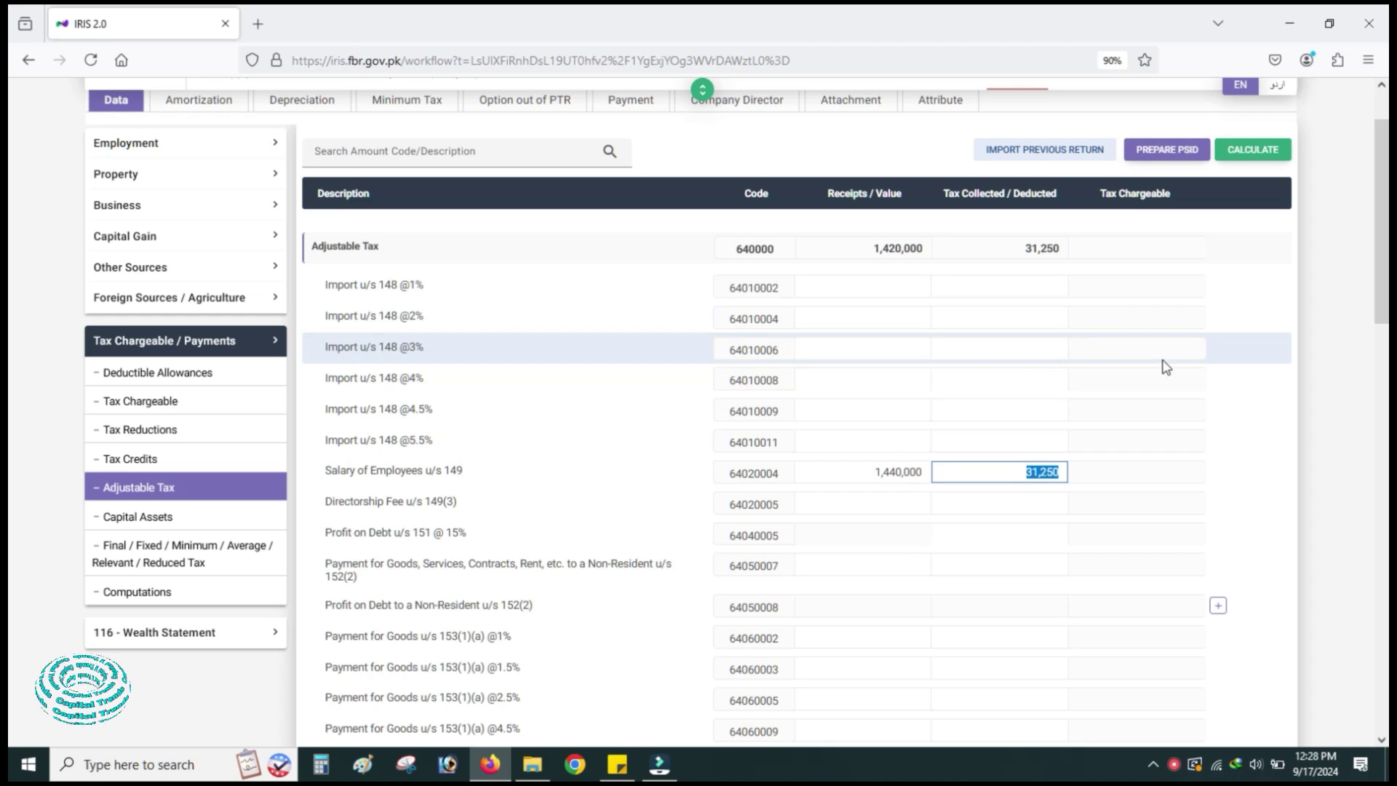
pyautogui.write('45')
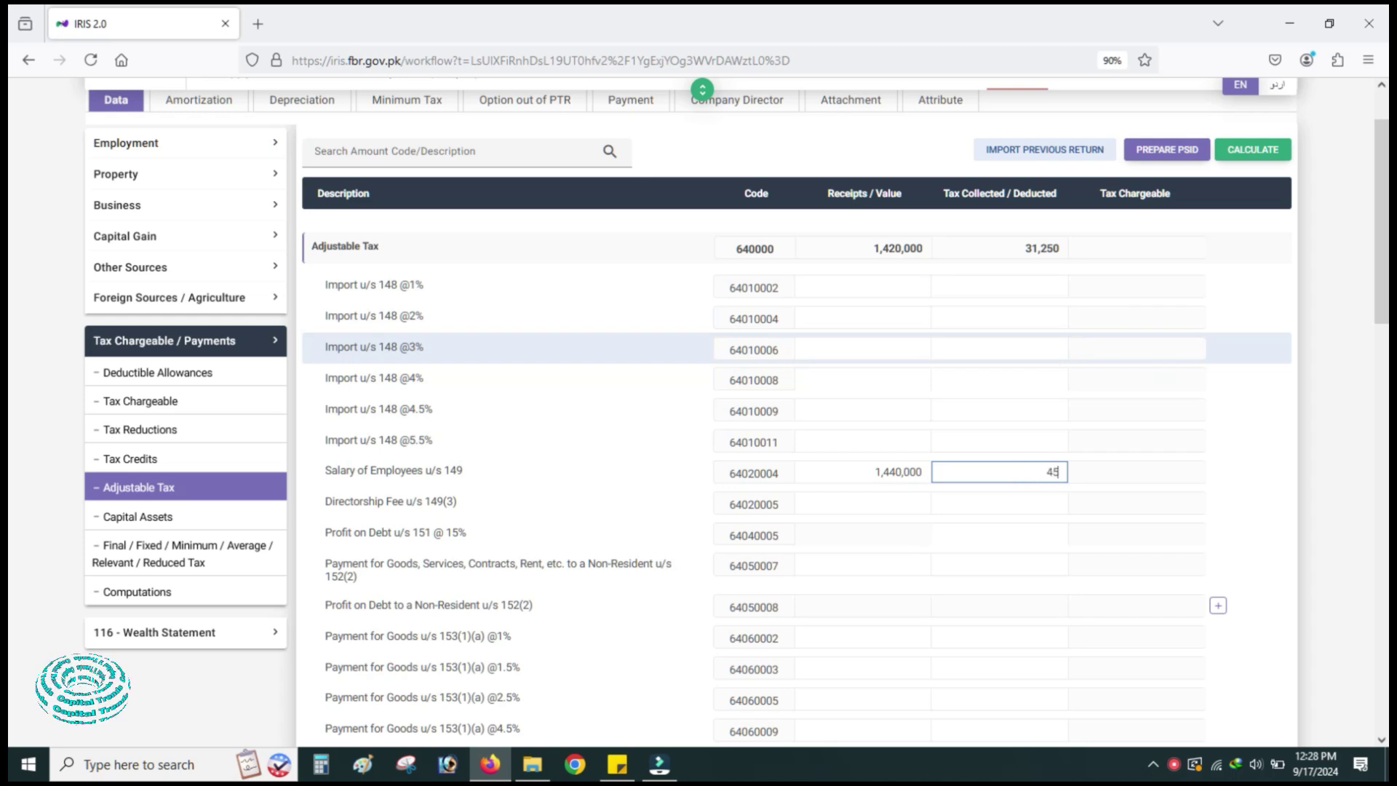
pyautogui.write(',000')
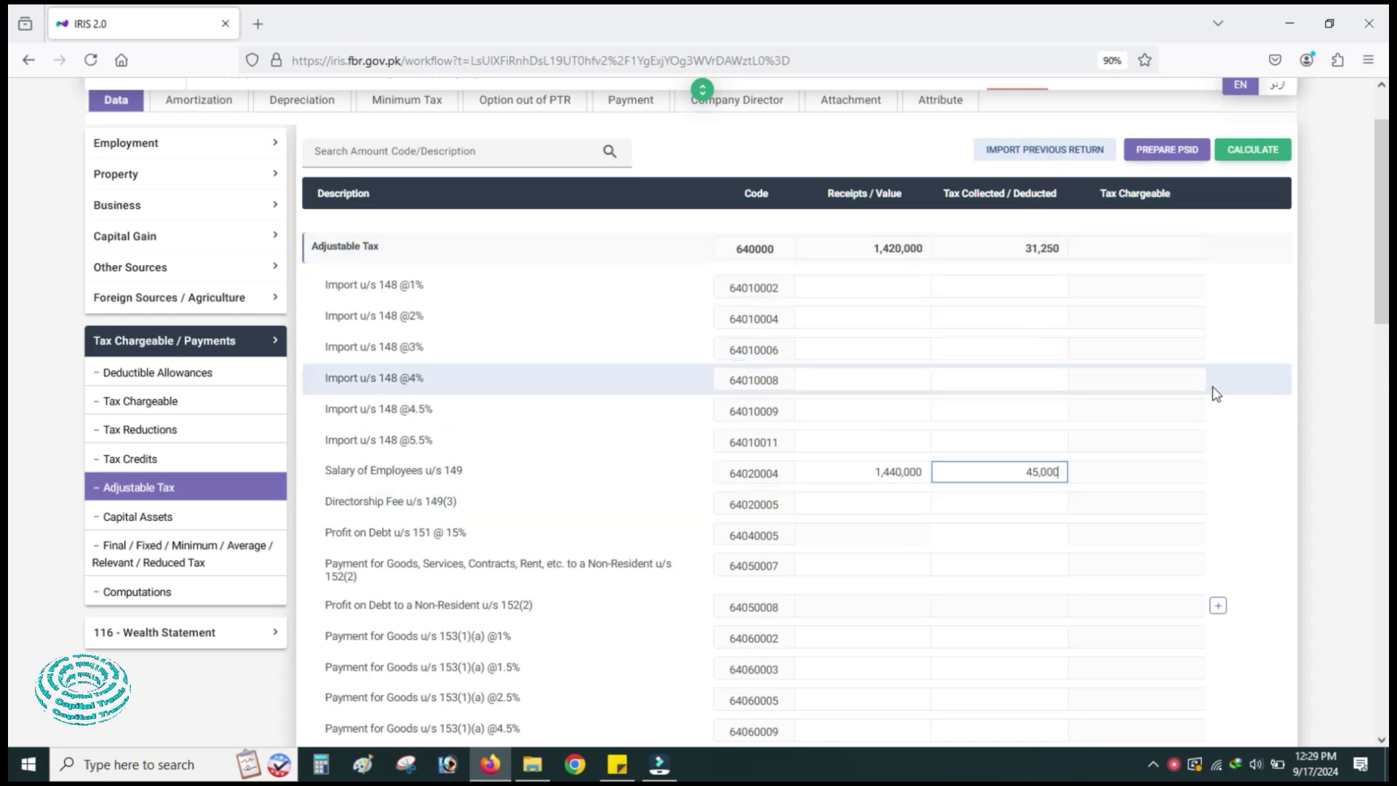
pyautogui.click(1265, 153)
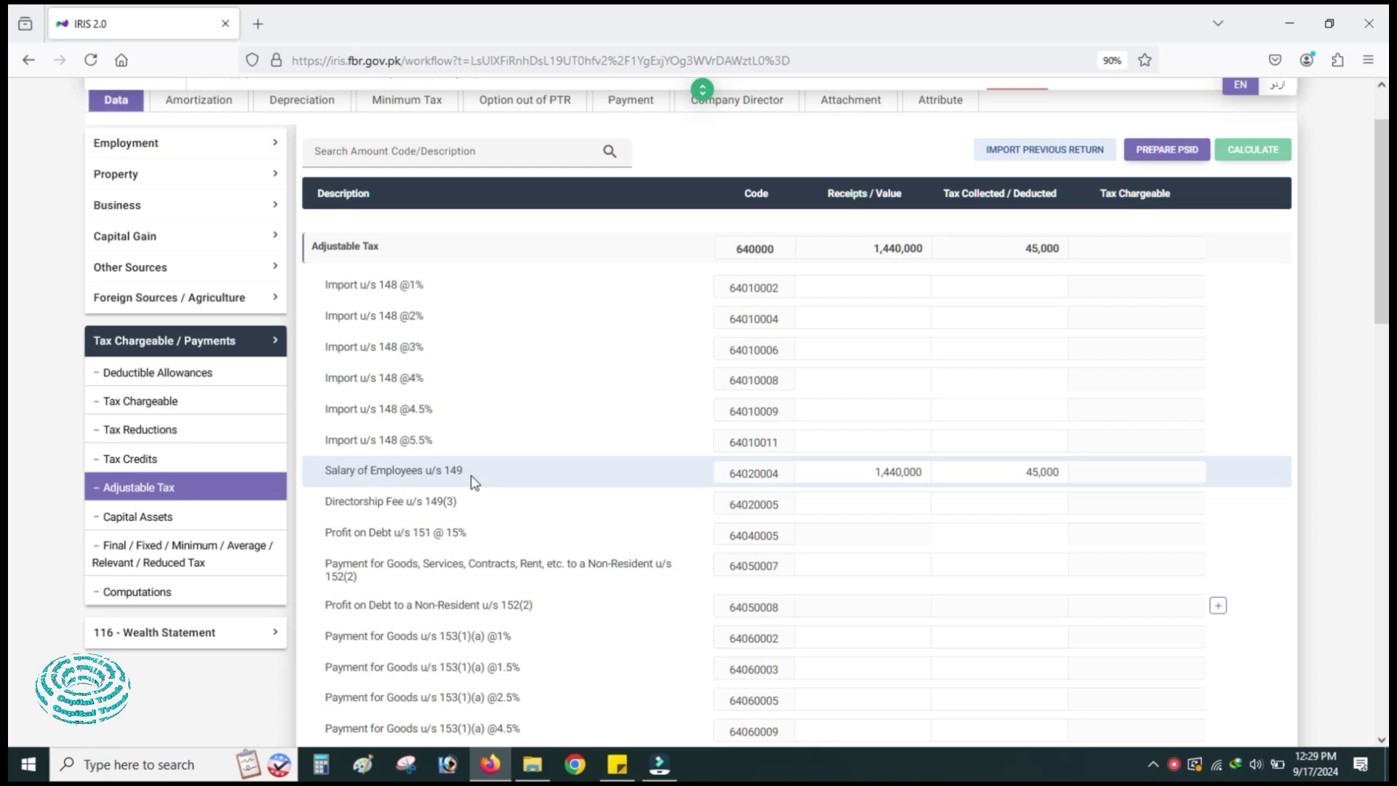
pyautogui.moveTo(926, 474); pyautogui.dragTo(874, 474)
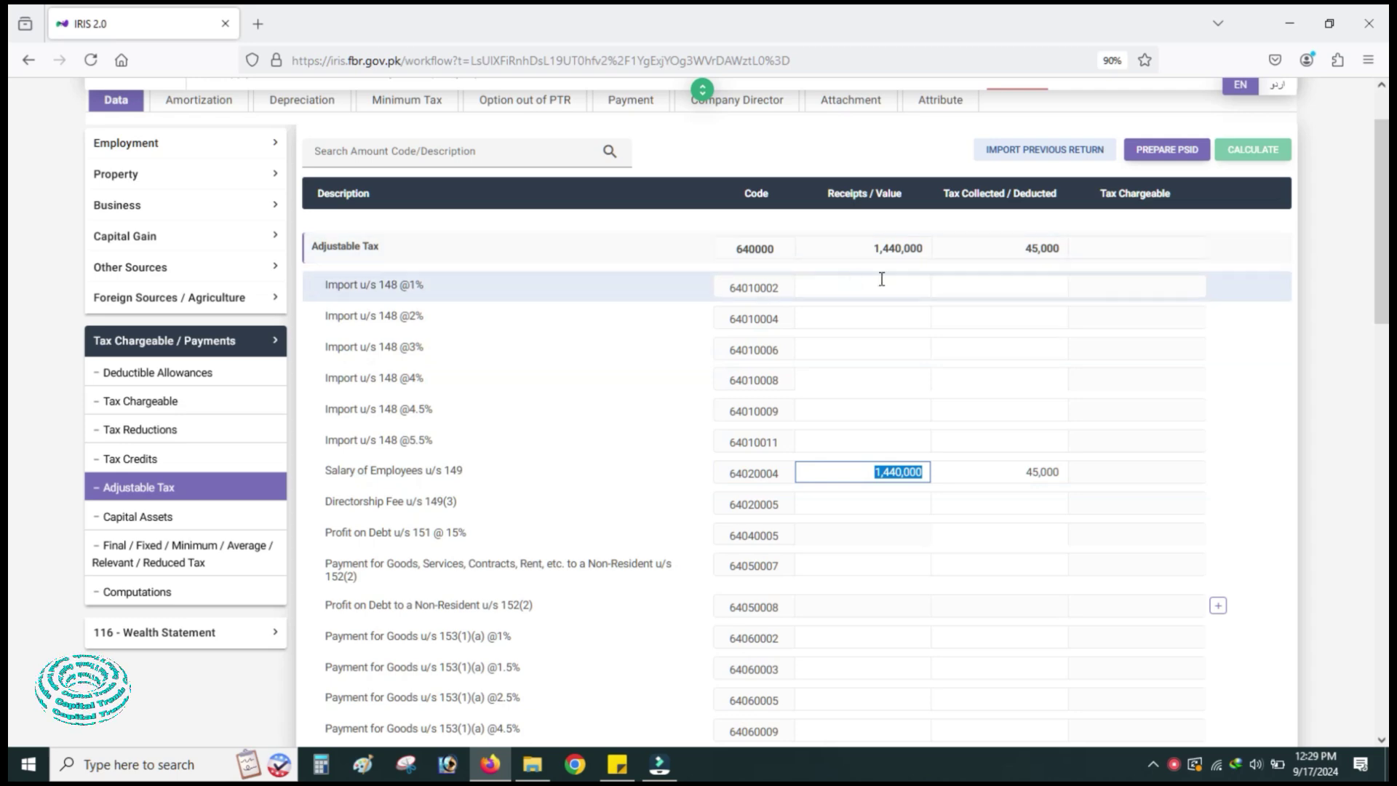
pyautogui.scroll(-15, 964, 377)
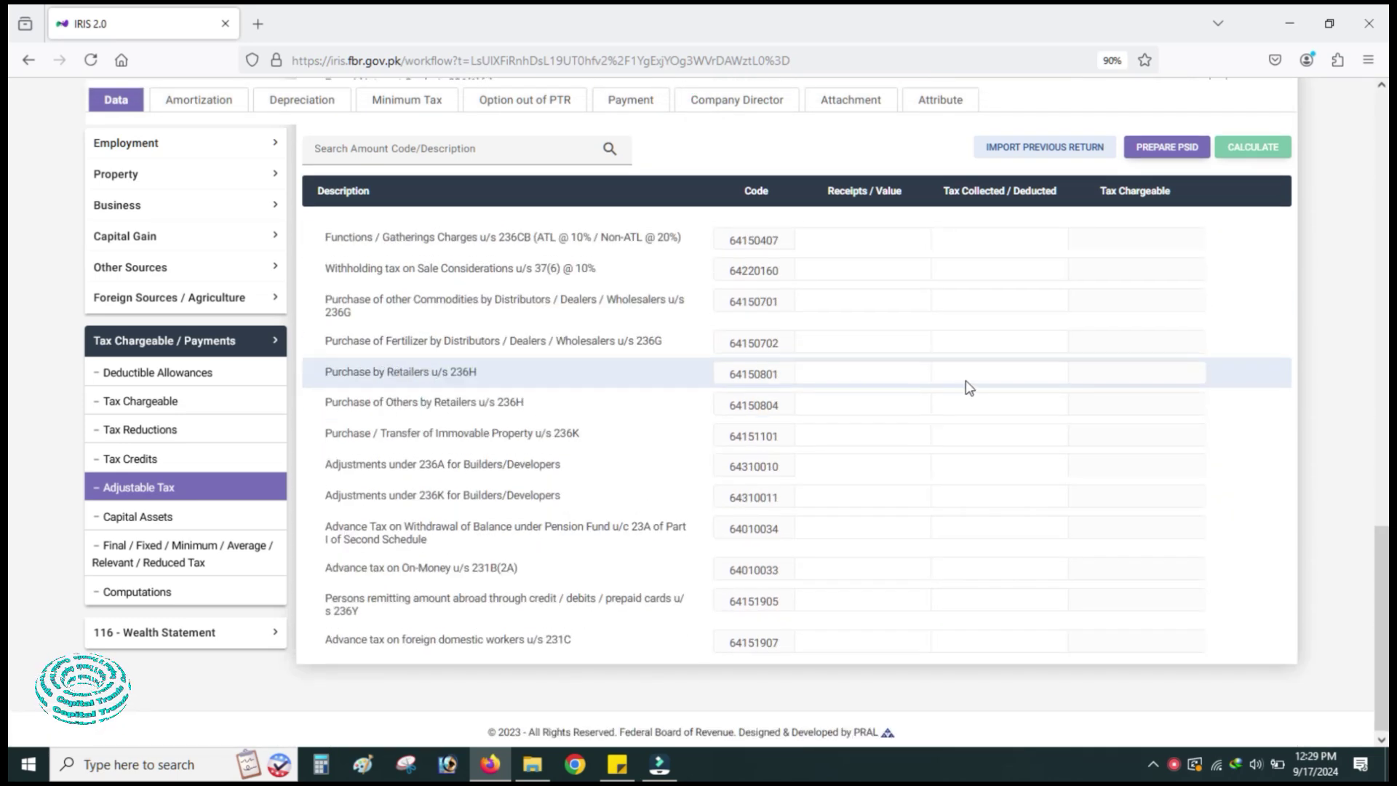
pyautogui.scroll(10, 975, 371)
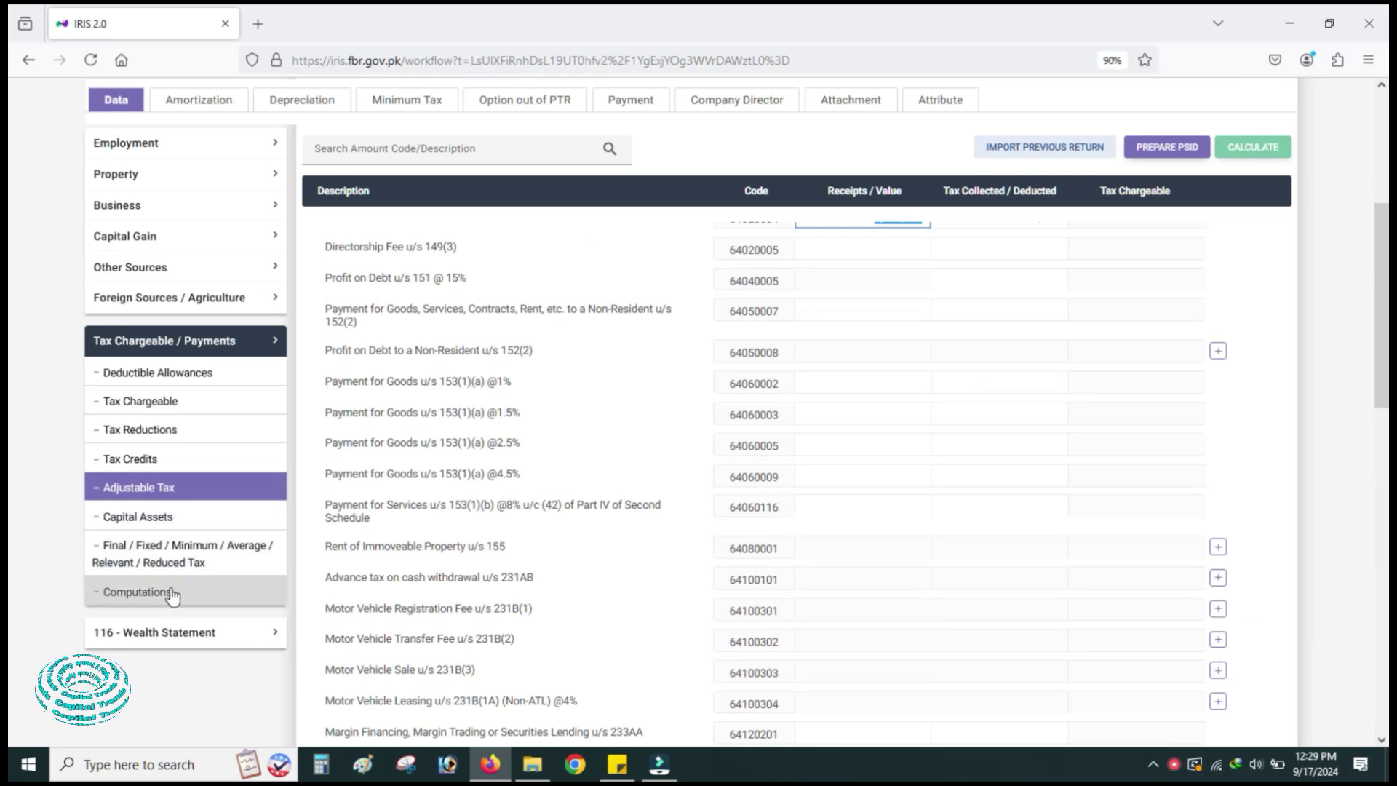
# - Review Computations: taxable income 1,440,000, tax chargeable 45,000, withholding income tax 45,000
pyautogui.click(173, 595)
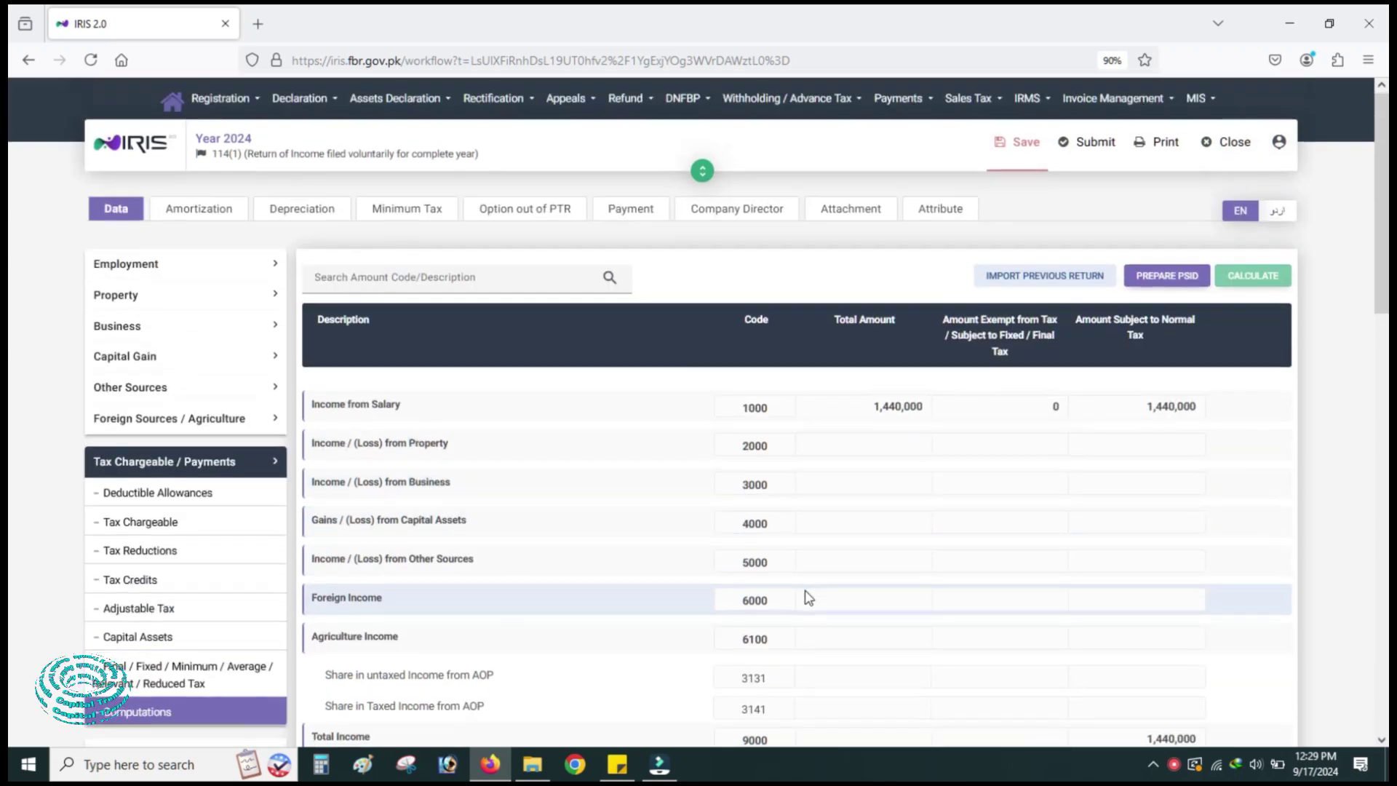
pyautogui.scroll(-3, 806, 597)
pyautogui.scroll(3, 807, 597)
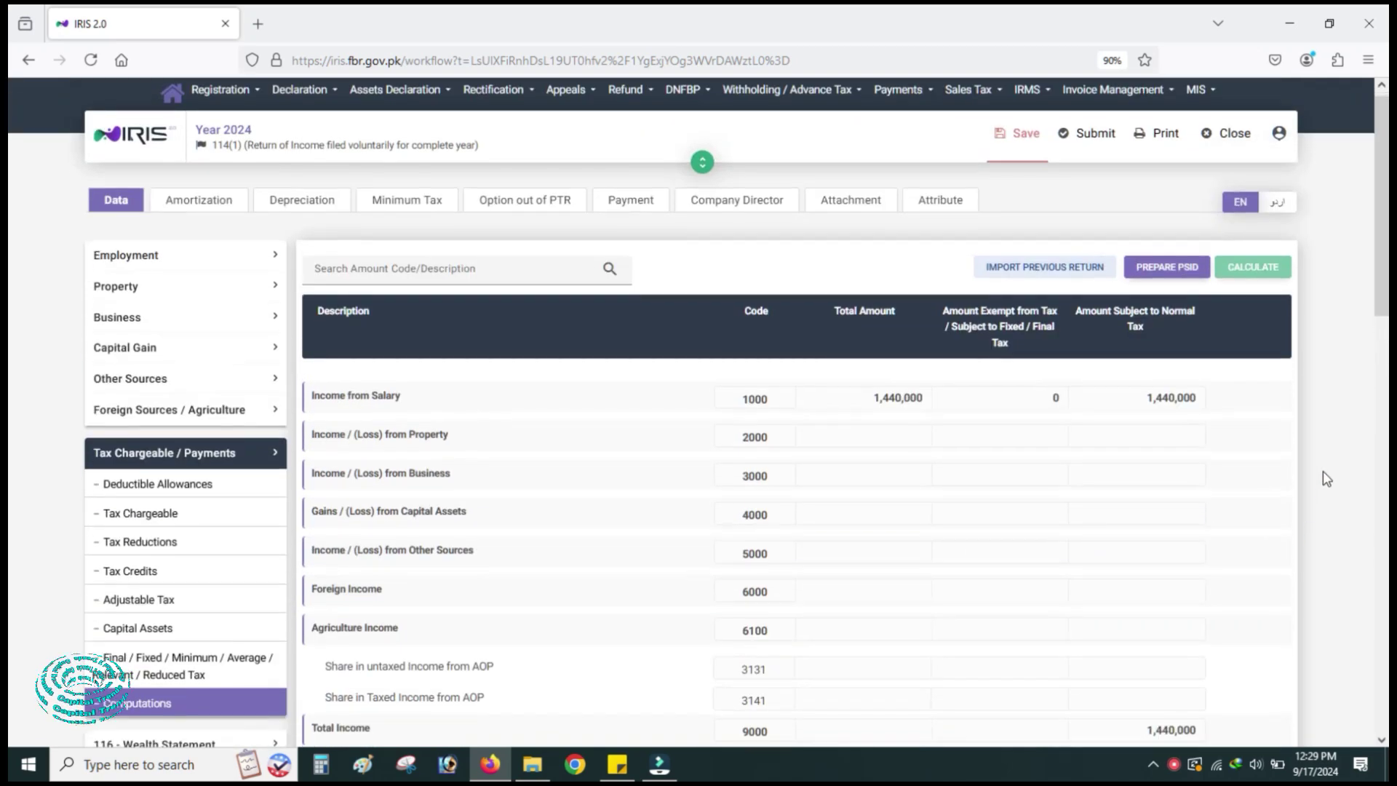
pyautogui.scroll(-3, 1323, 470)
pyautogui.scroll(1, 1323, 475)
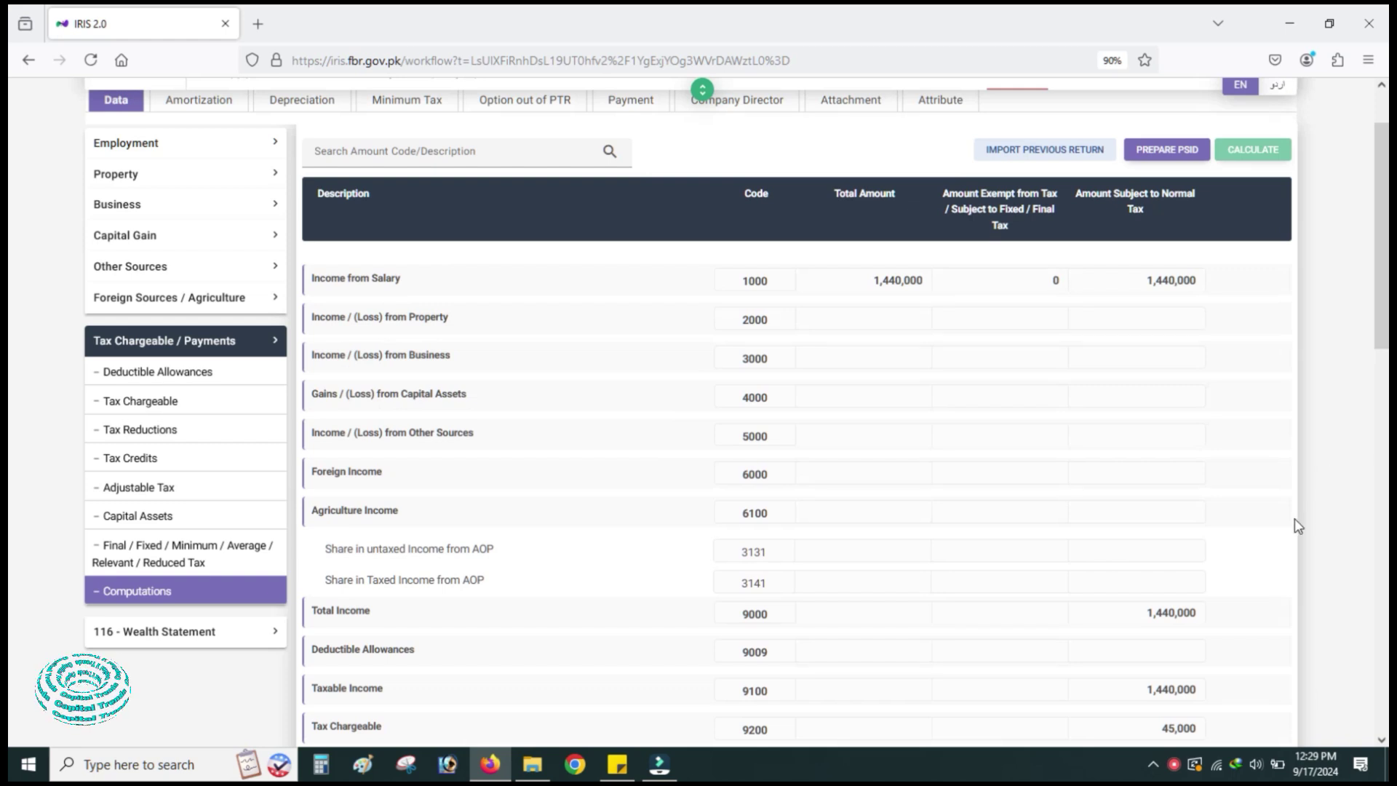
pyautogui.scroll(-1, 1299, 539)
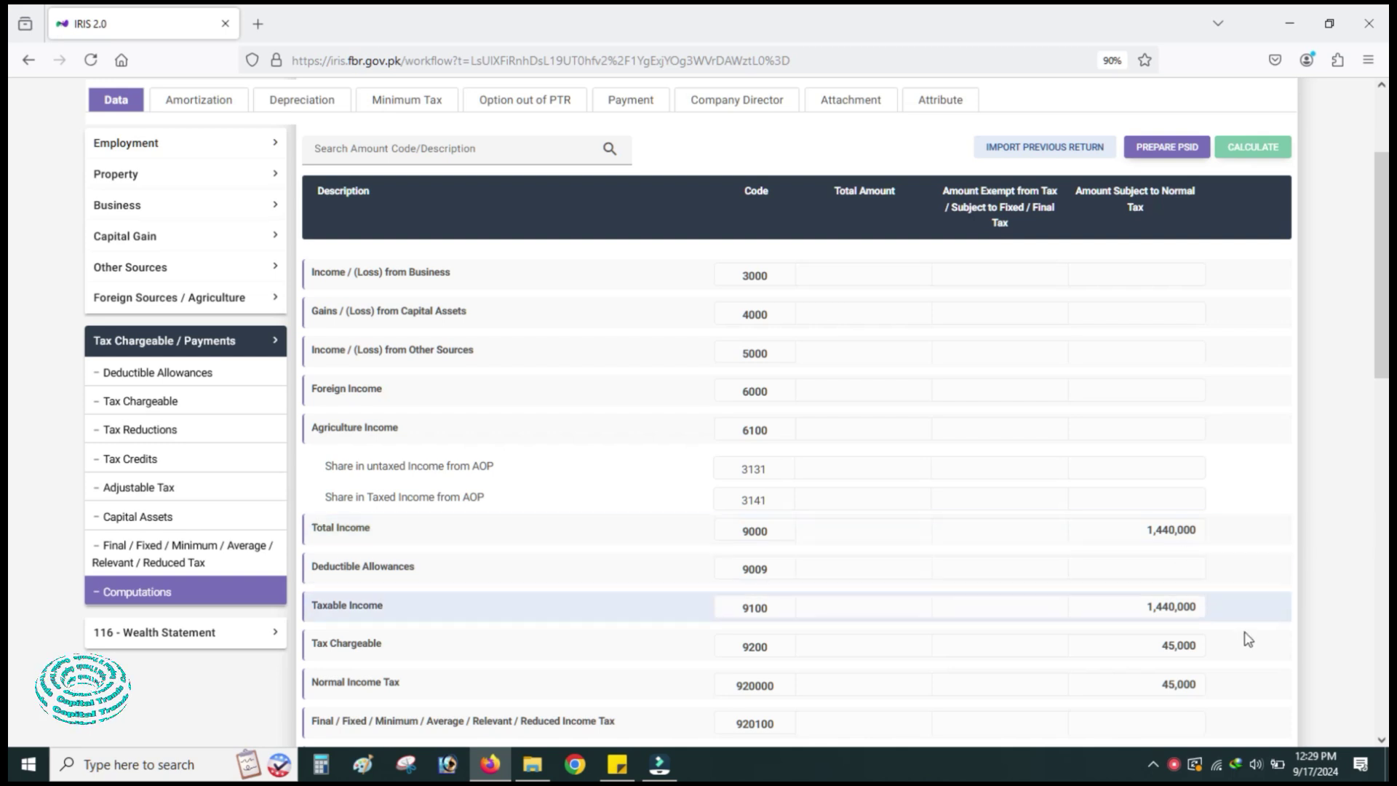
pyautogui.scroll(-1, 1272, 618)
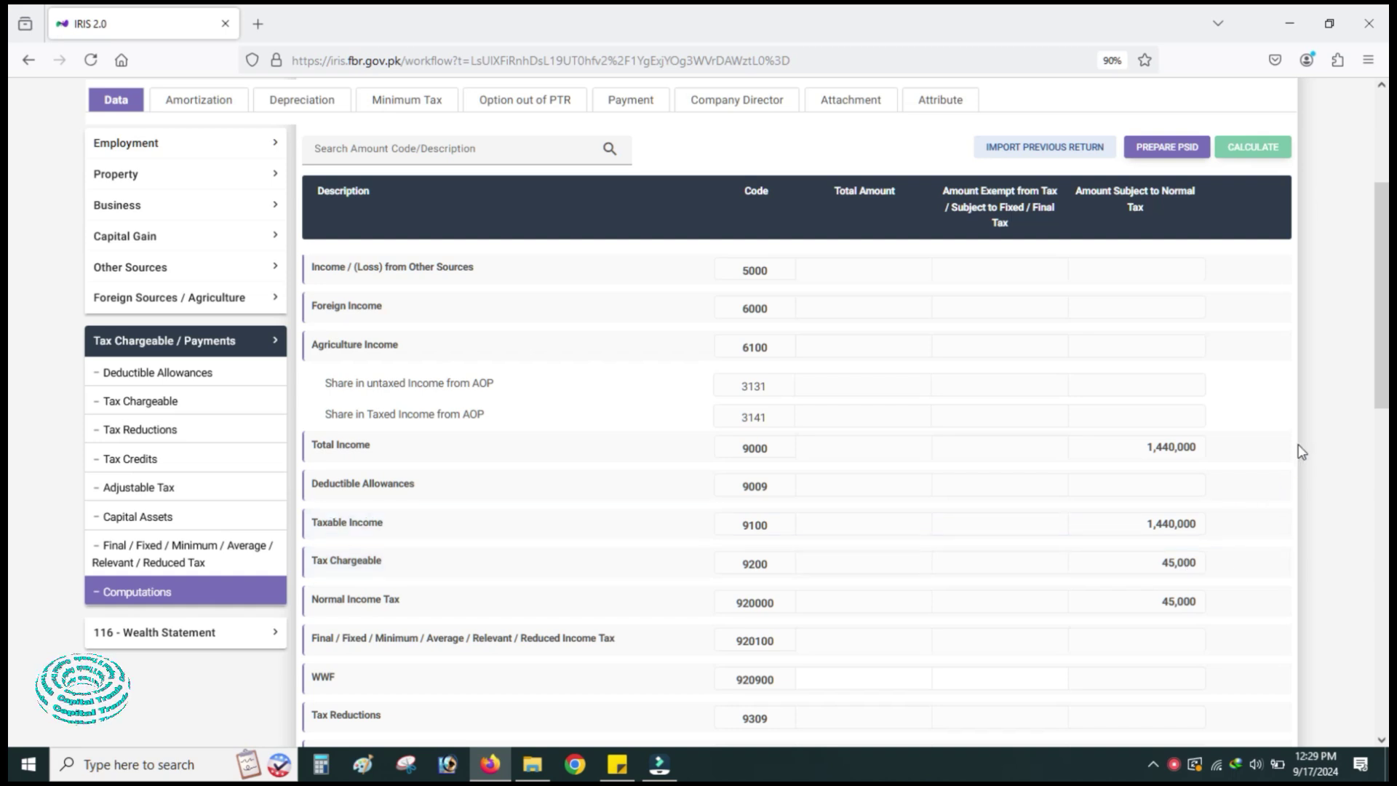
pyautogui.scroll(-2, 1311, 512)
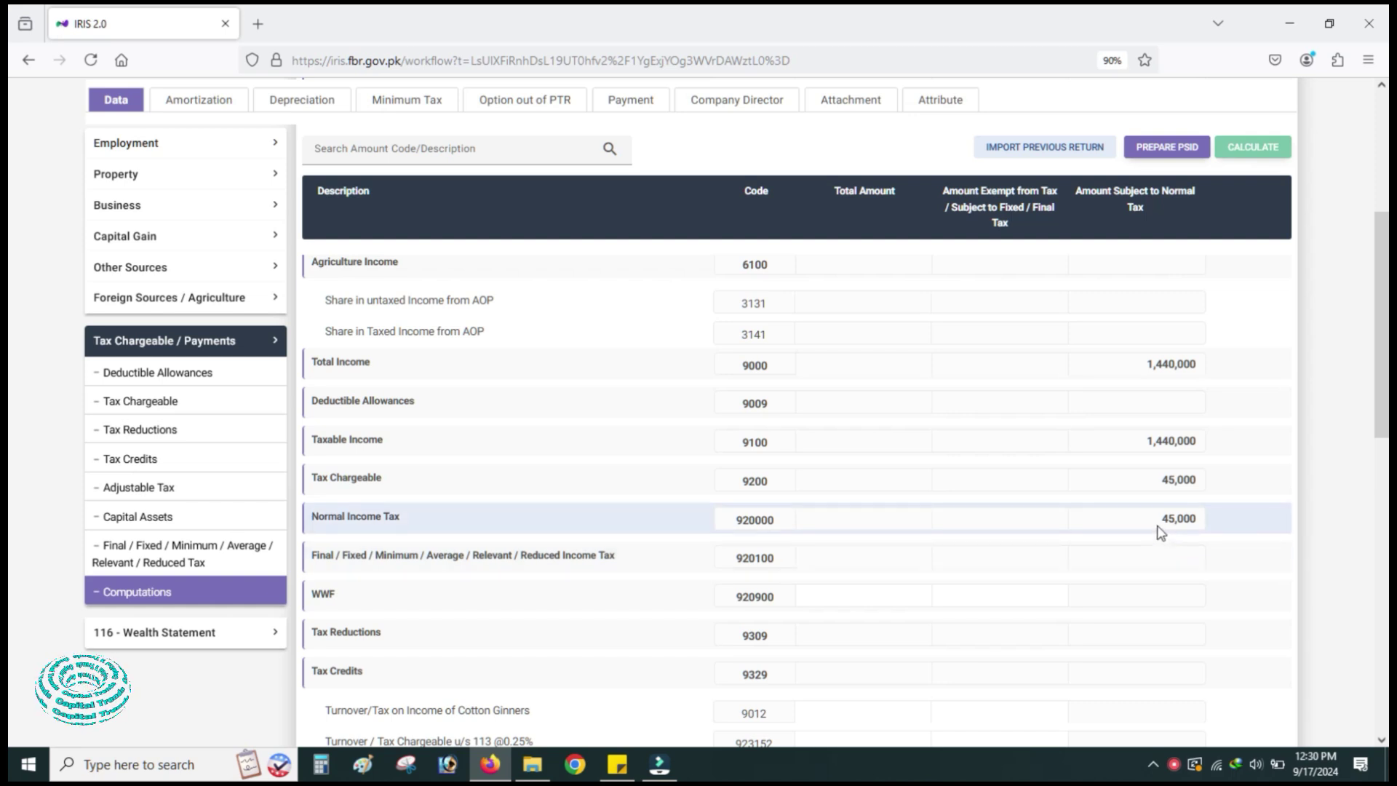
pyautogui.scroll(-10, 671, 615)
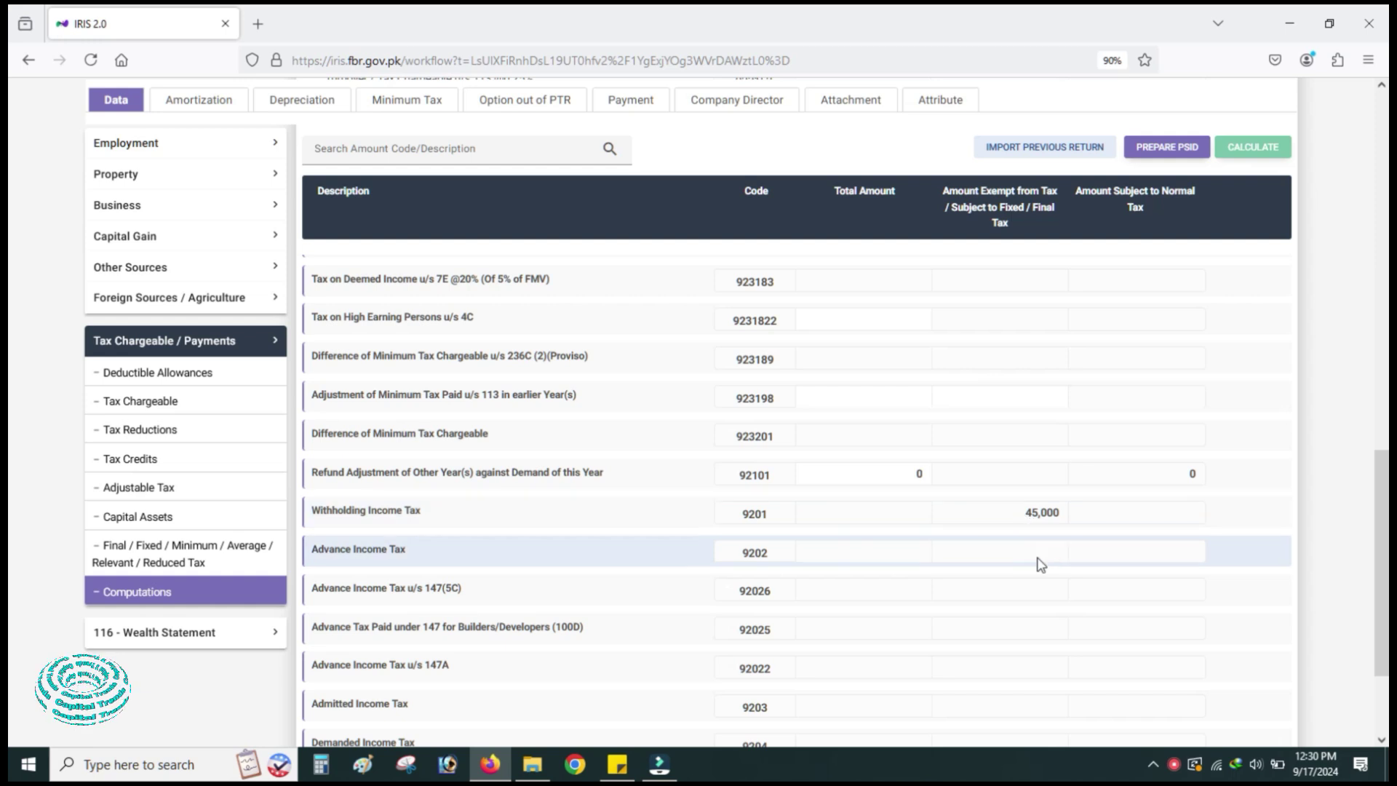
pyautogui.scroll(2, 1039, 566)
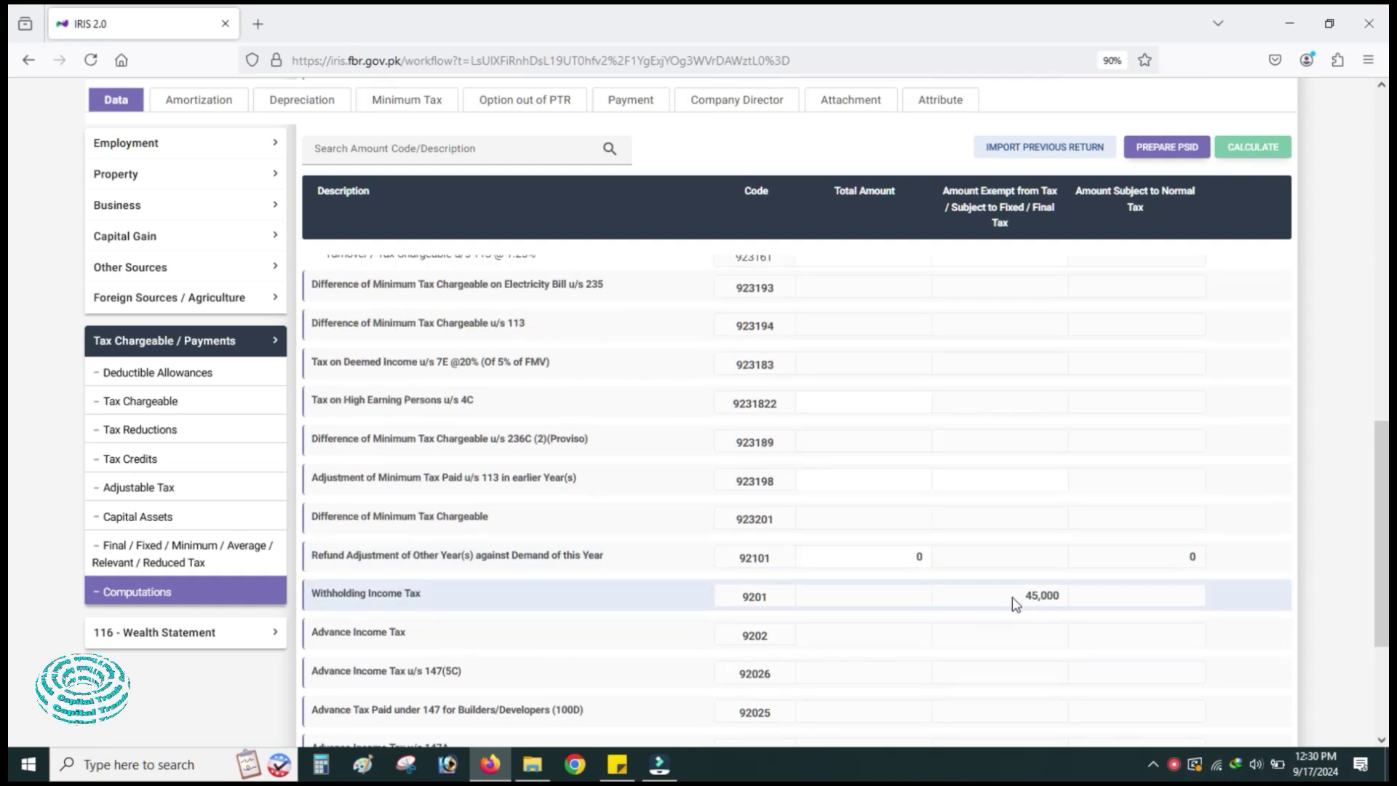
pyautogui.scroll(-3, 1087, 524)
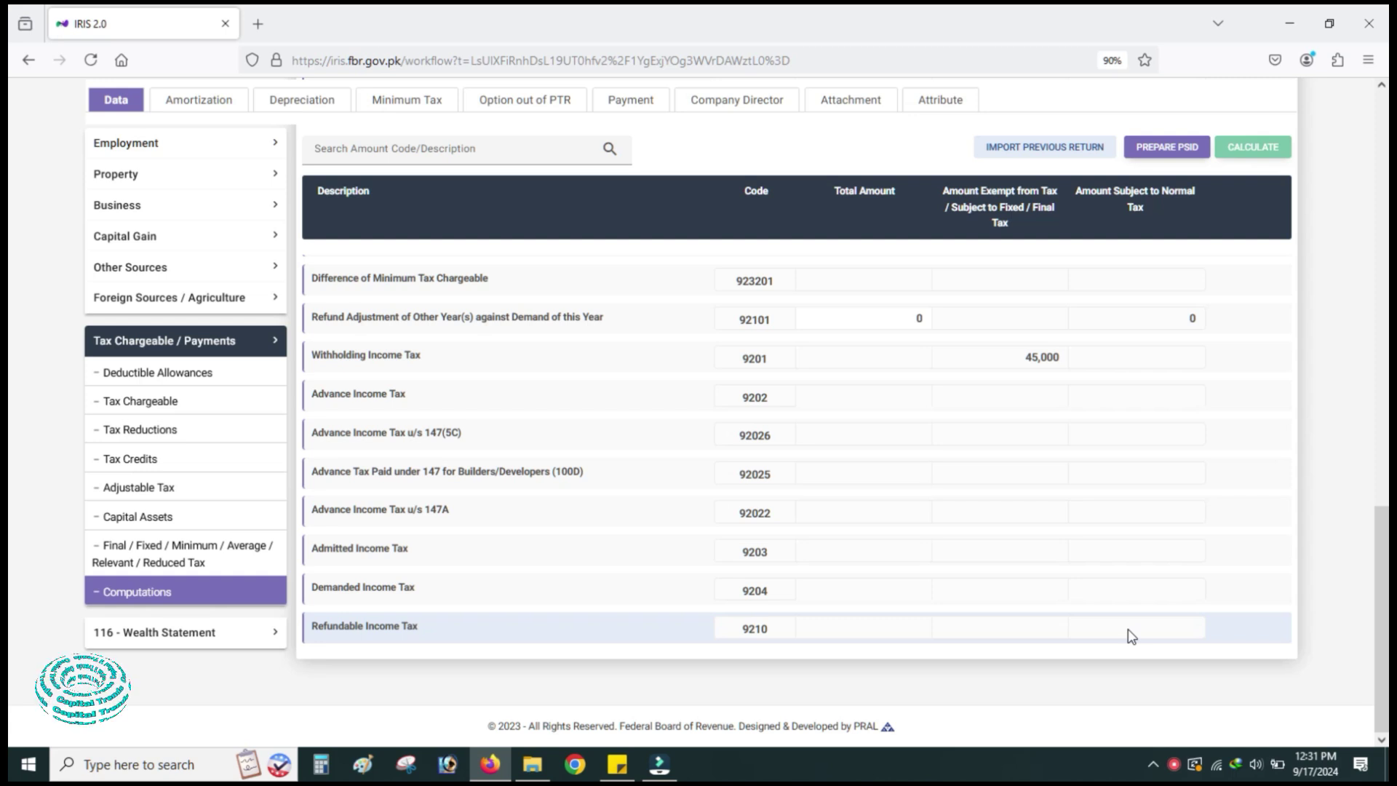
# - Record 1,000,000 under Other Personal / Household Expenses (7087), recalculate, and go to Personal Assets / Liabilities
pyautogui.click(275, 637)
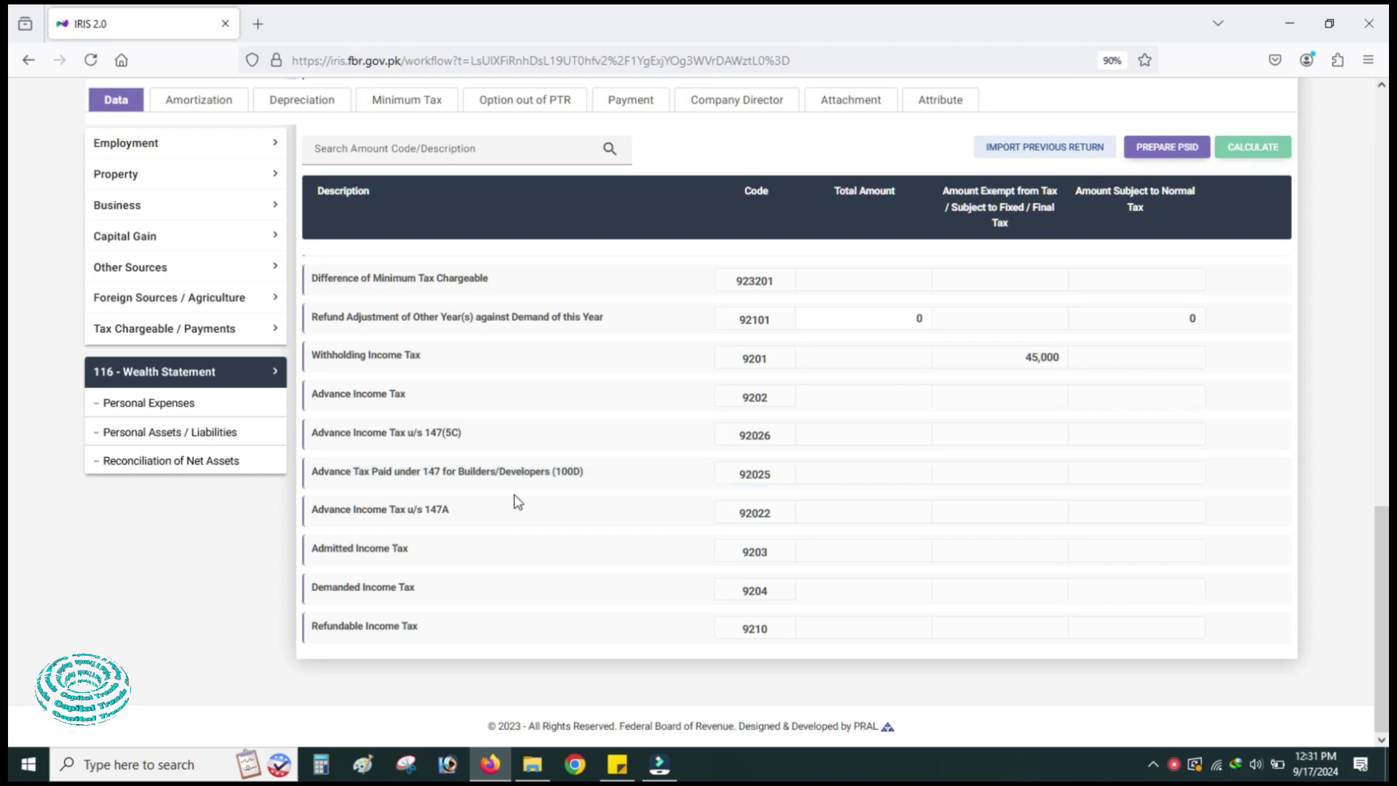
pyautogui.click(198, 407)
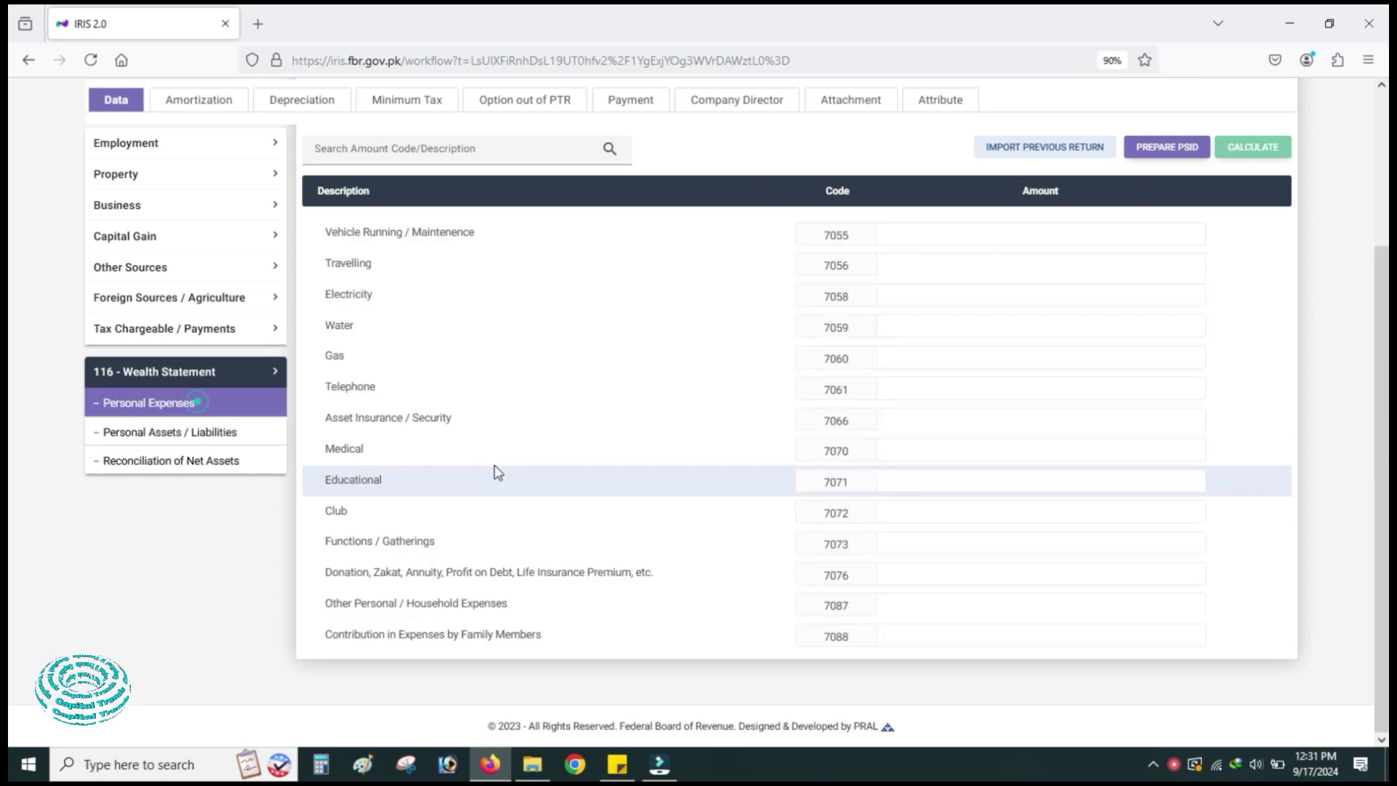
pyautogui.scroll(-3, 677, 480)
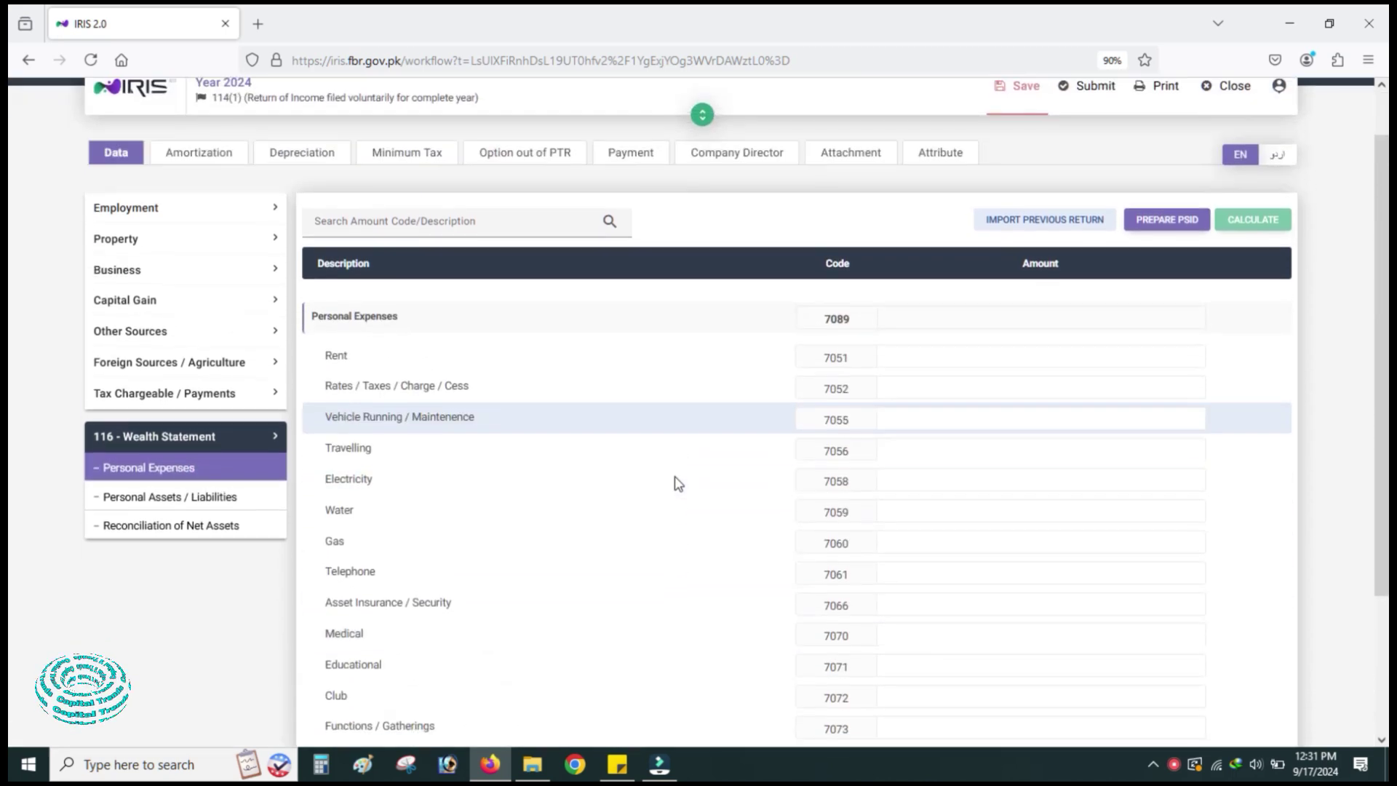
pyautogui.scroll(1, 675, 484)
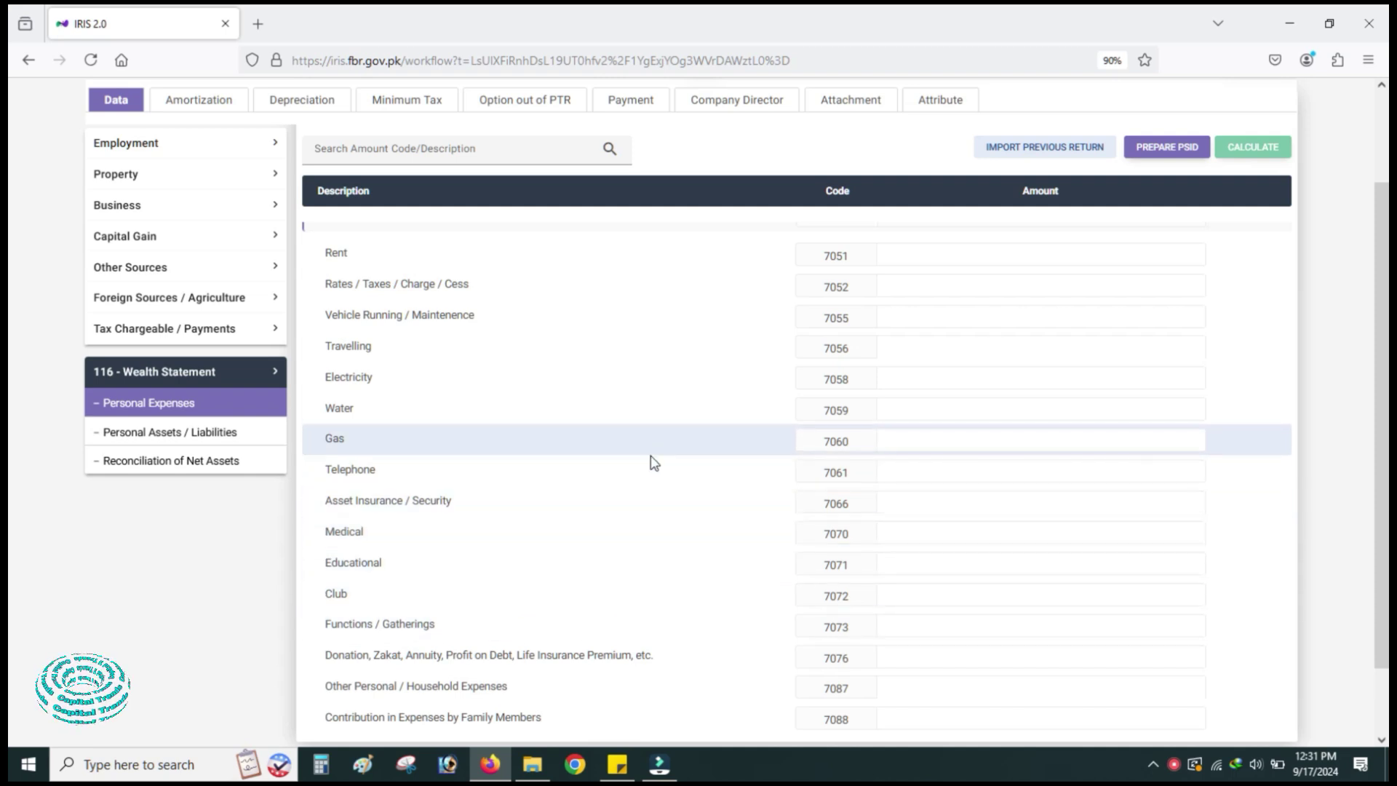
pyautogui.scroll(-2, 650, 463)
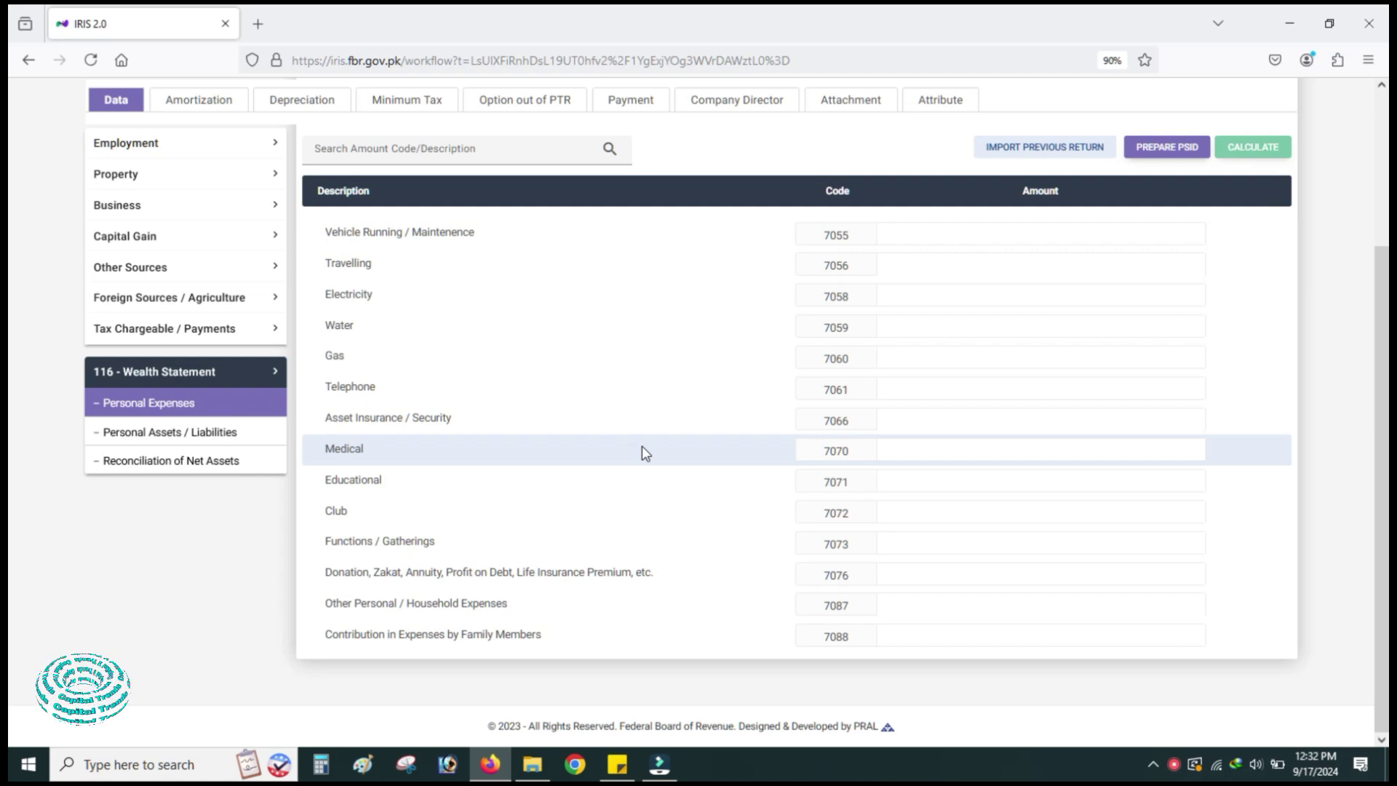
pyautogui.click(905, 606)
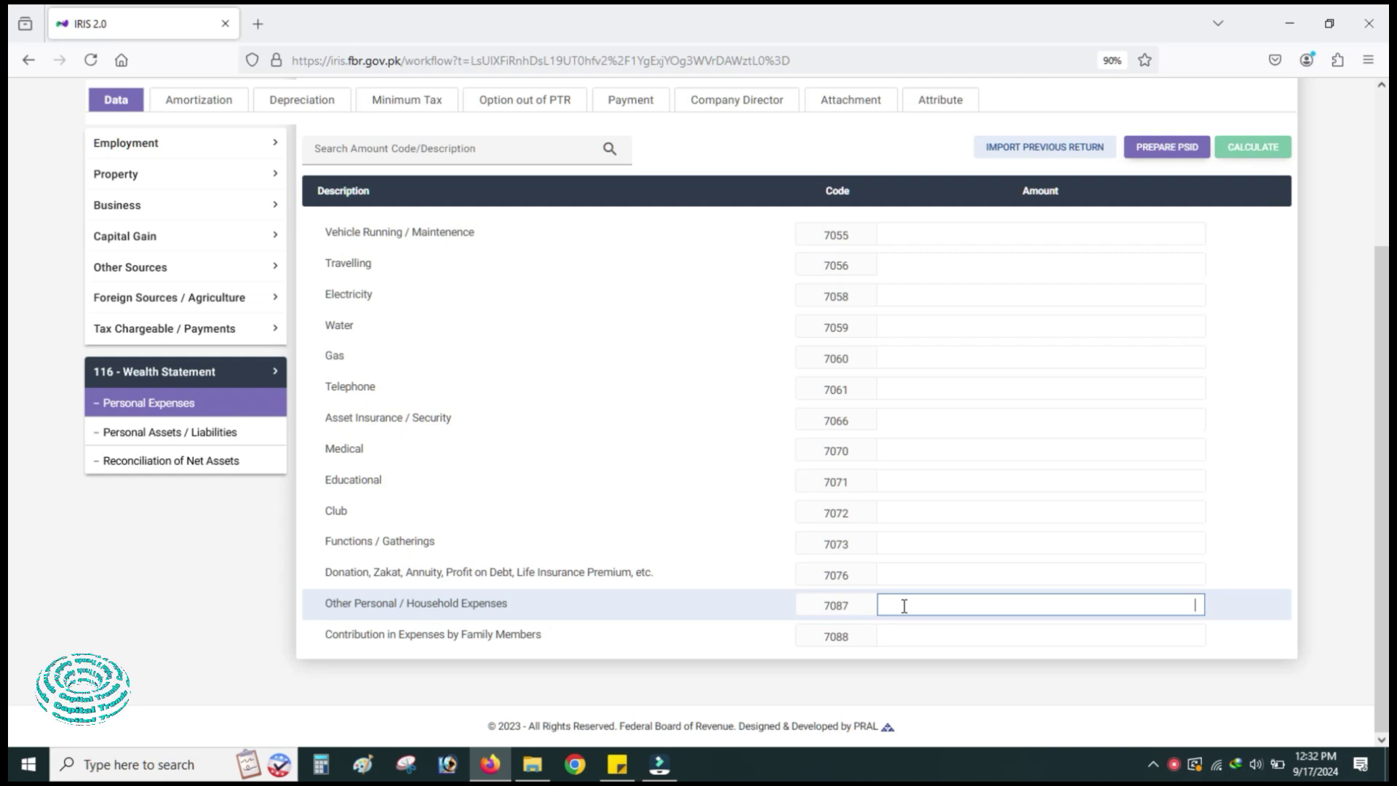
pyautogui.write('1000000')
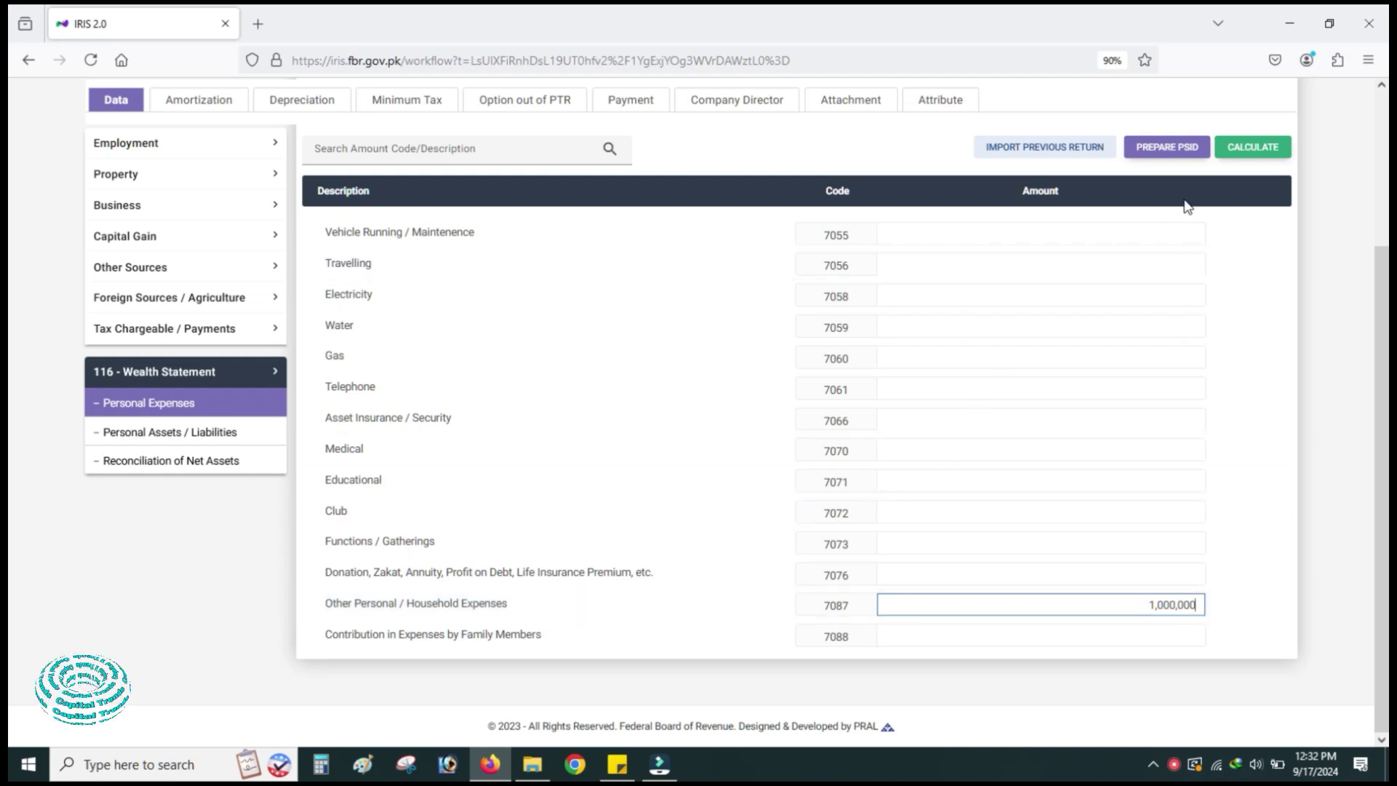
pyautogui.click(1249, 148)
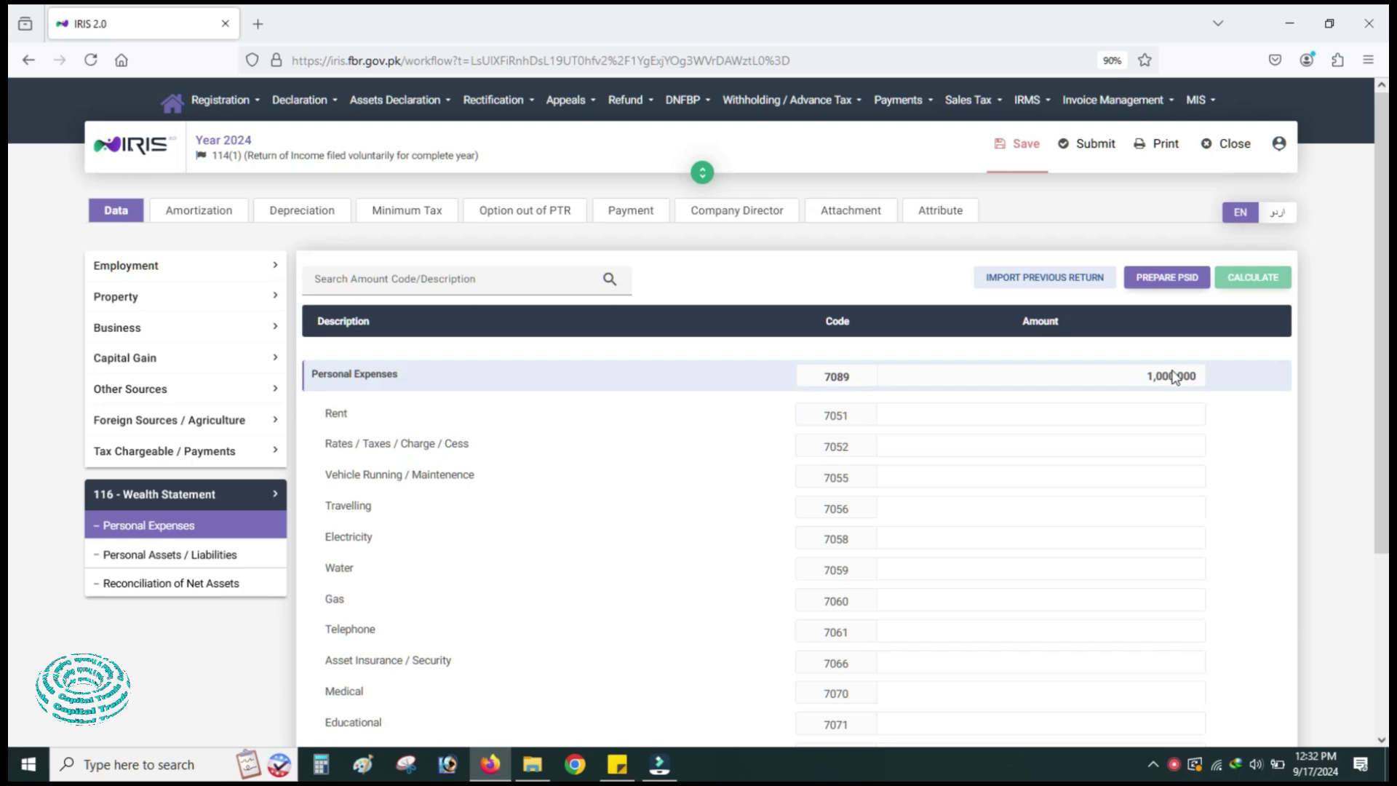
pyautogui.scroll(-3, 478, 509)
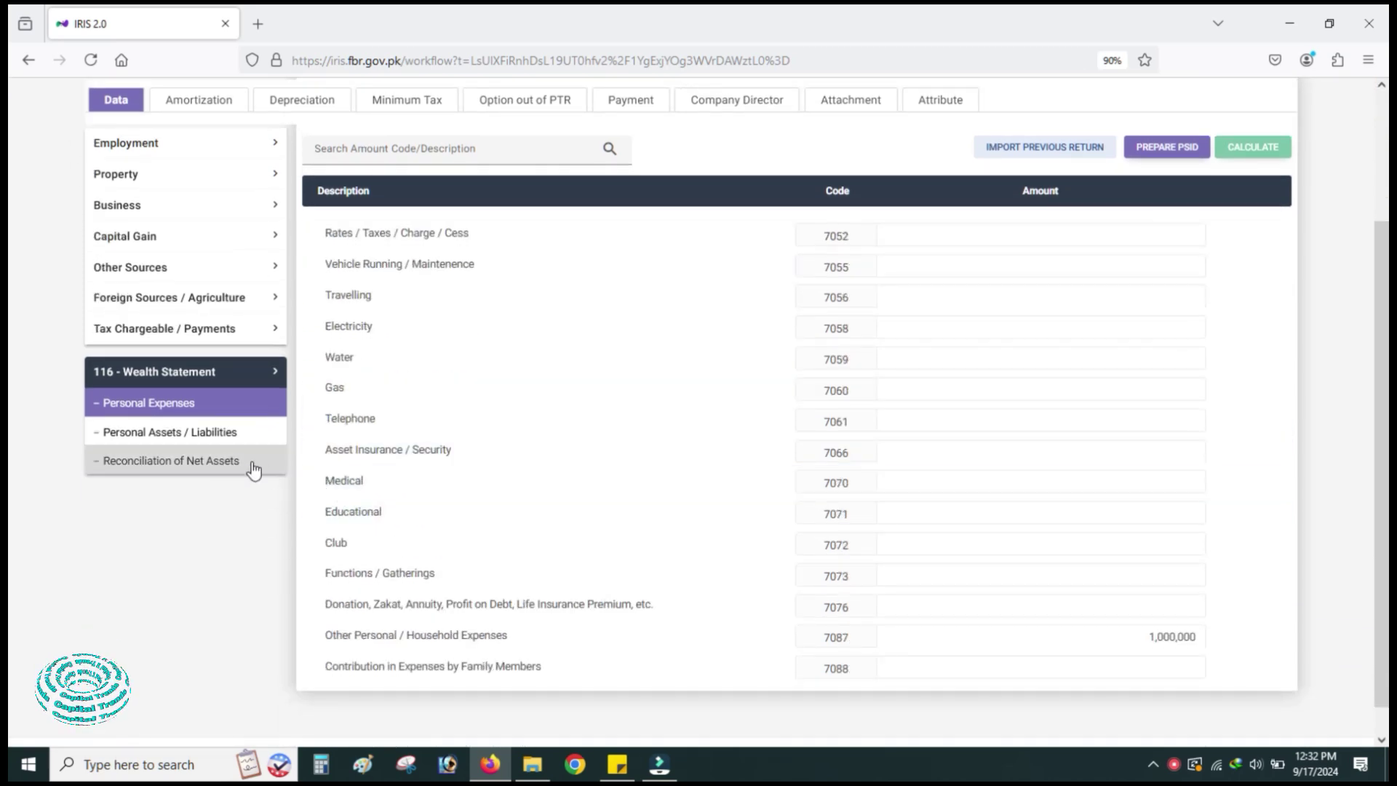
pyautogui.click(208, 434)
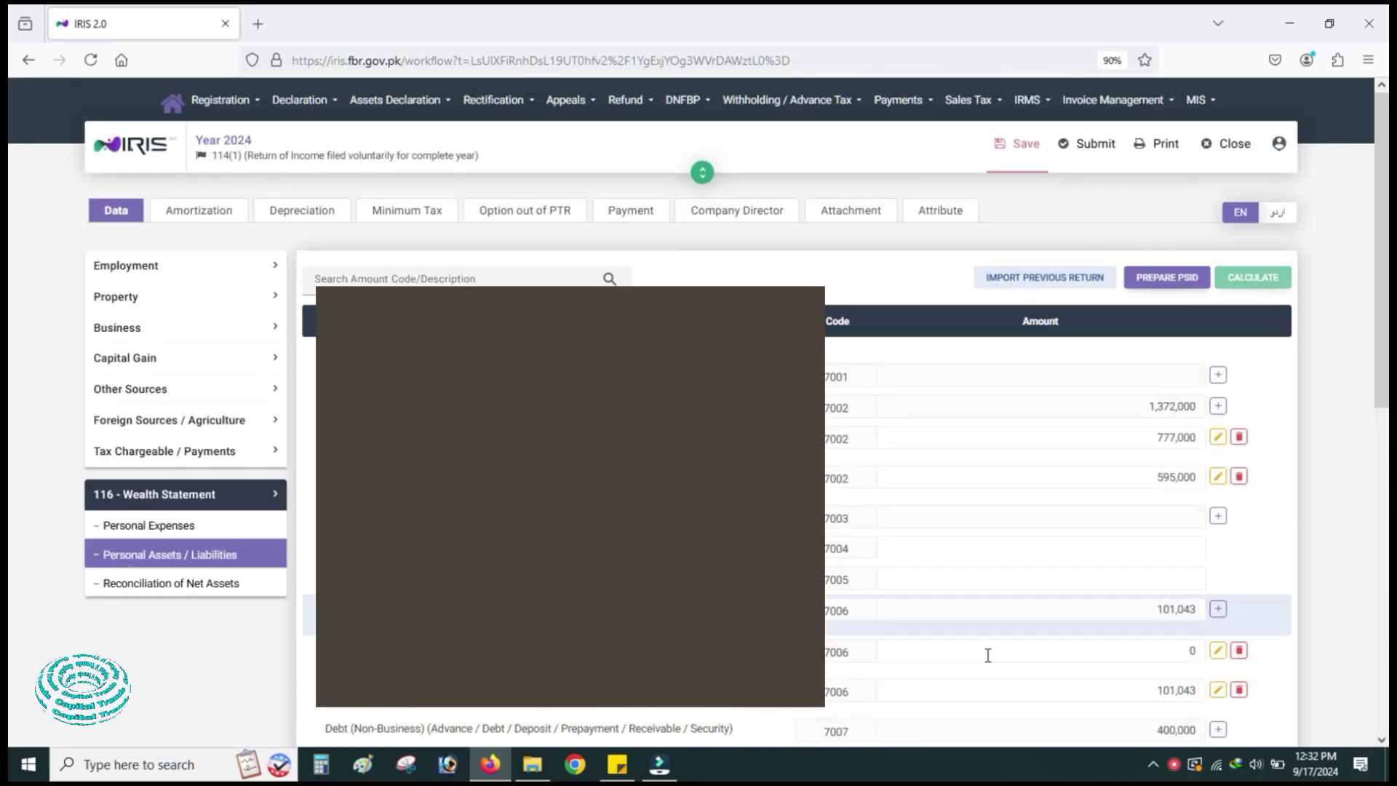
# - Remove the 7002, 7006 and 7007 asset entries, clear the 500,000 in 7011, and recalculate
pyautogui.scroll(-2, 1061, 524)
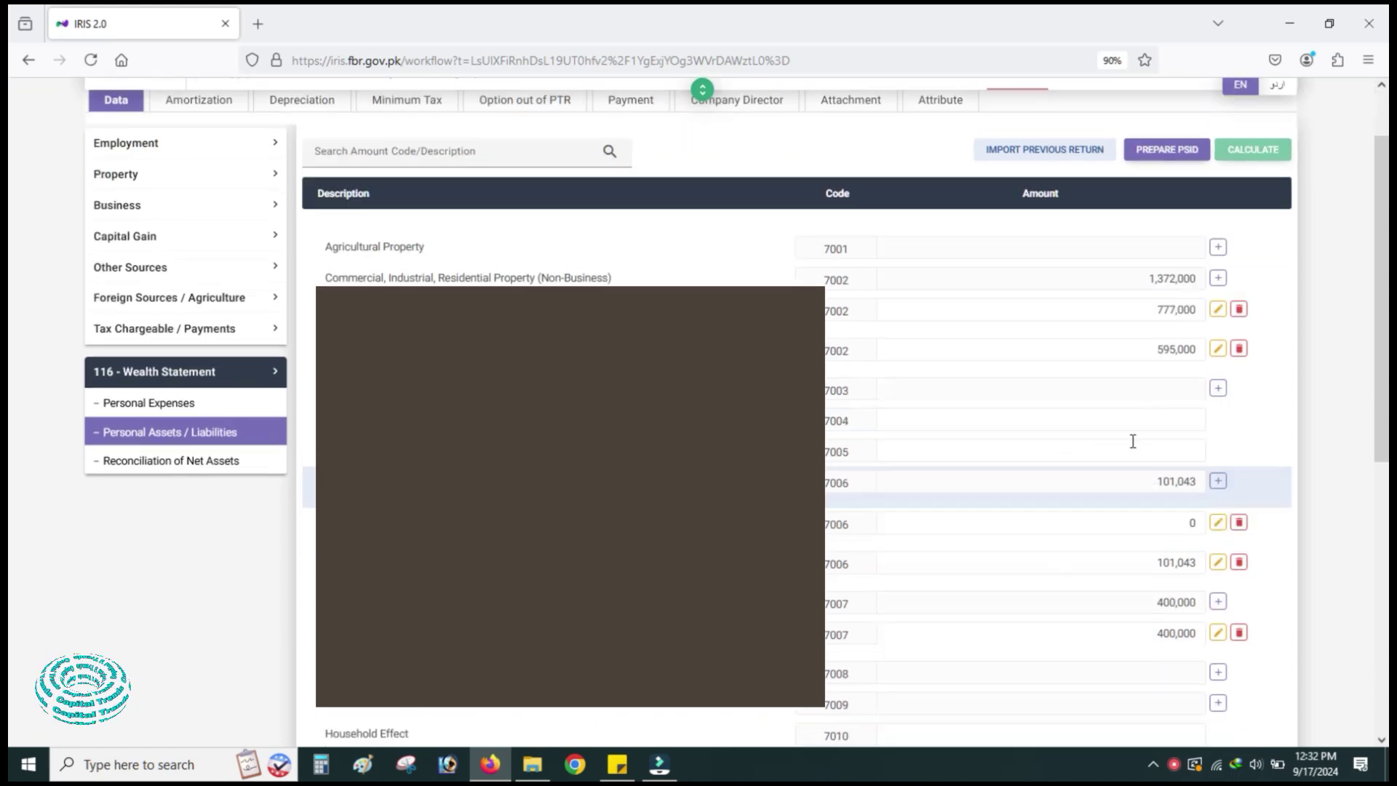
pyautogui.click(1240, 312)
pyautogui.click(1240, 310)
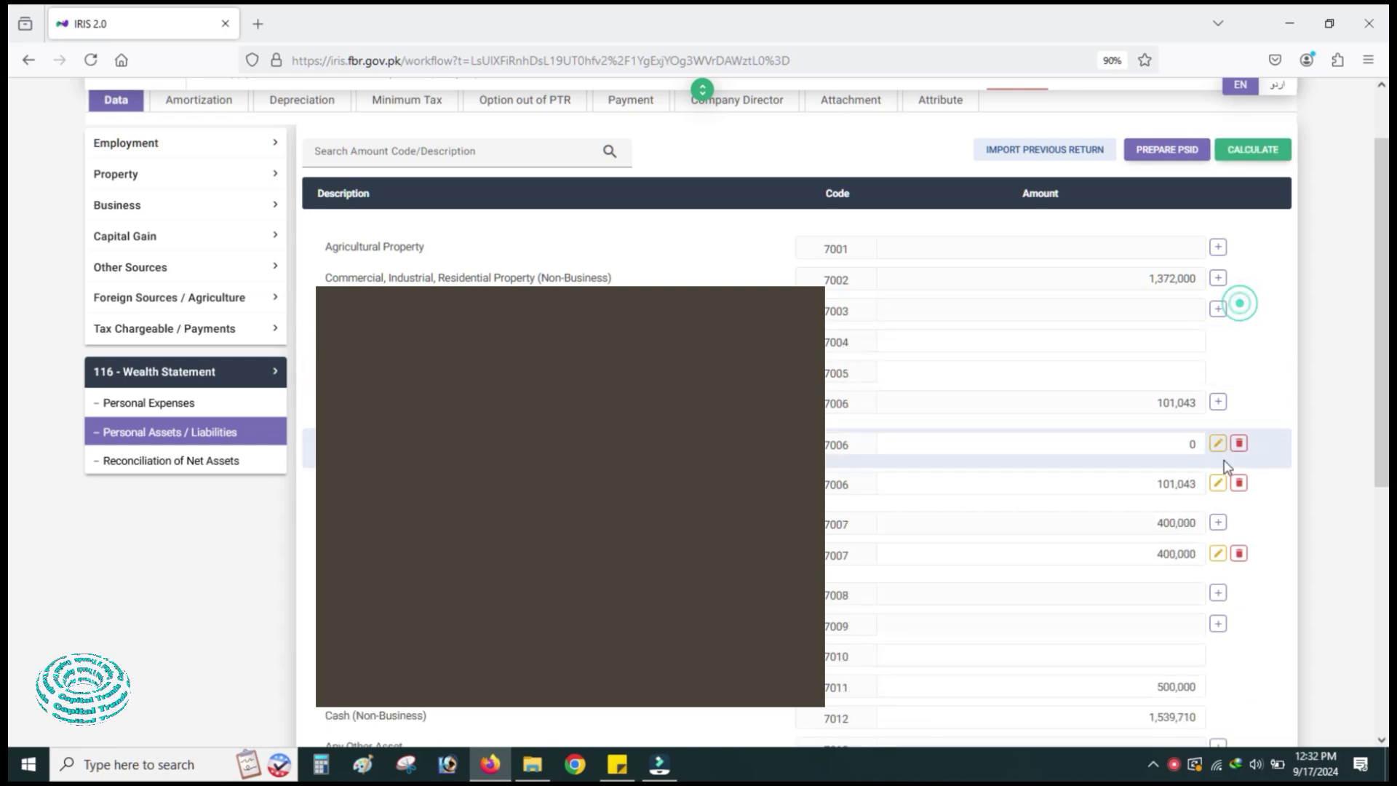
pyautogui.click(1240, 443)
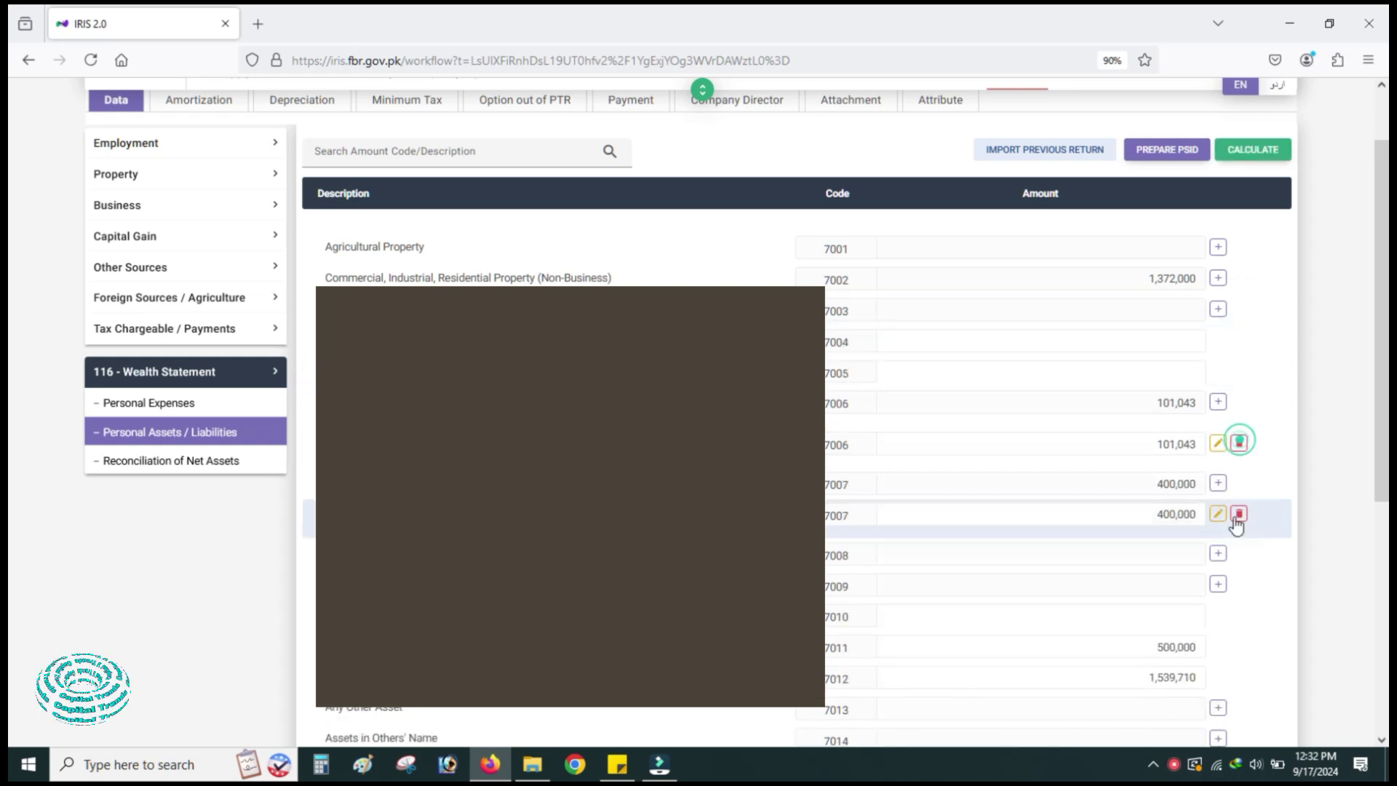
pyautogui.click(1240, 443)
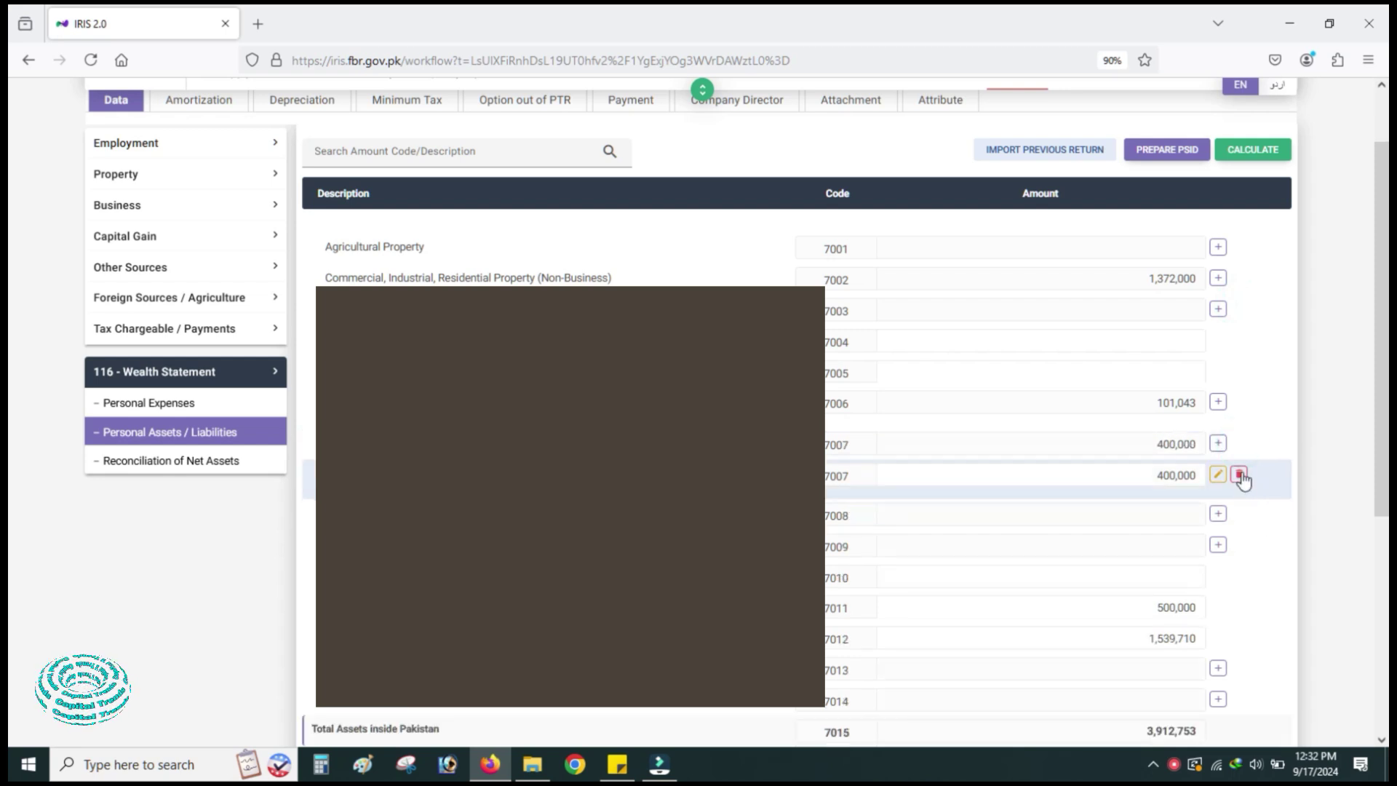
pyautogui.click(1240, 476)
pyautogui.click(1184, 567)
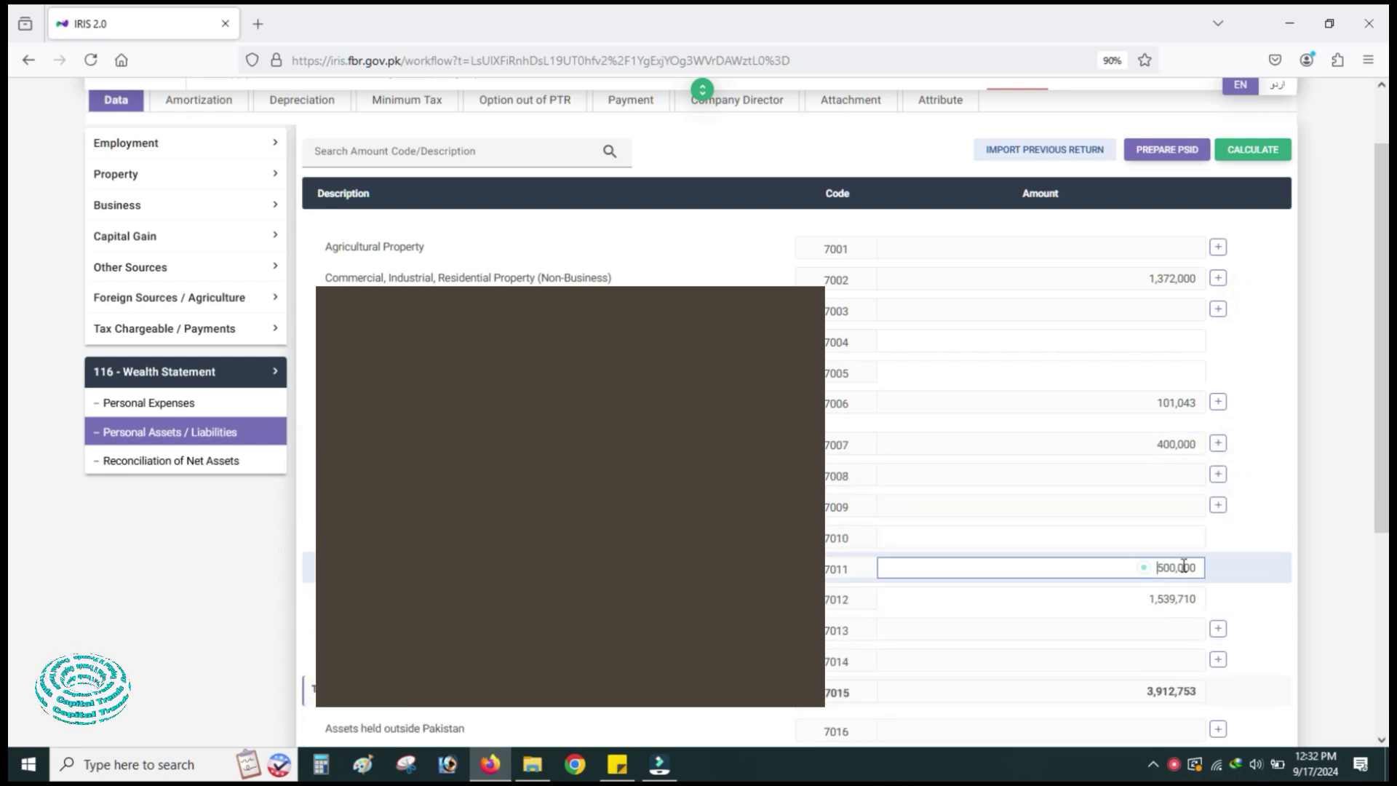
pyautogui.doubleClick(1185, 567)
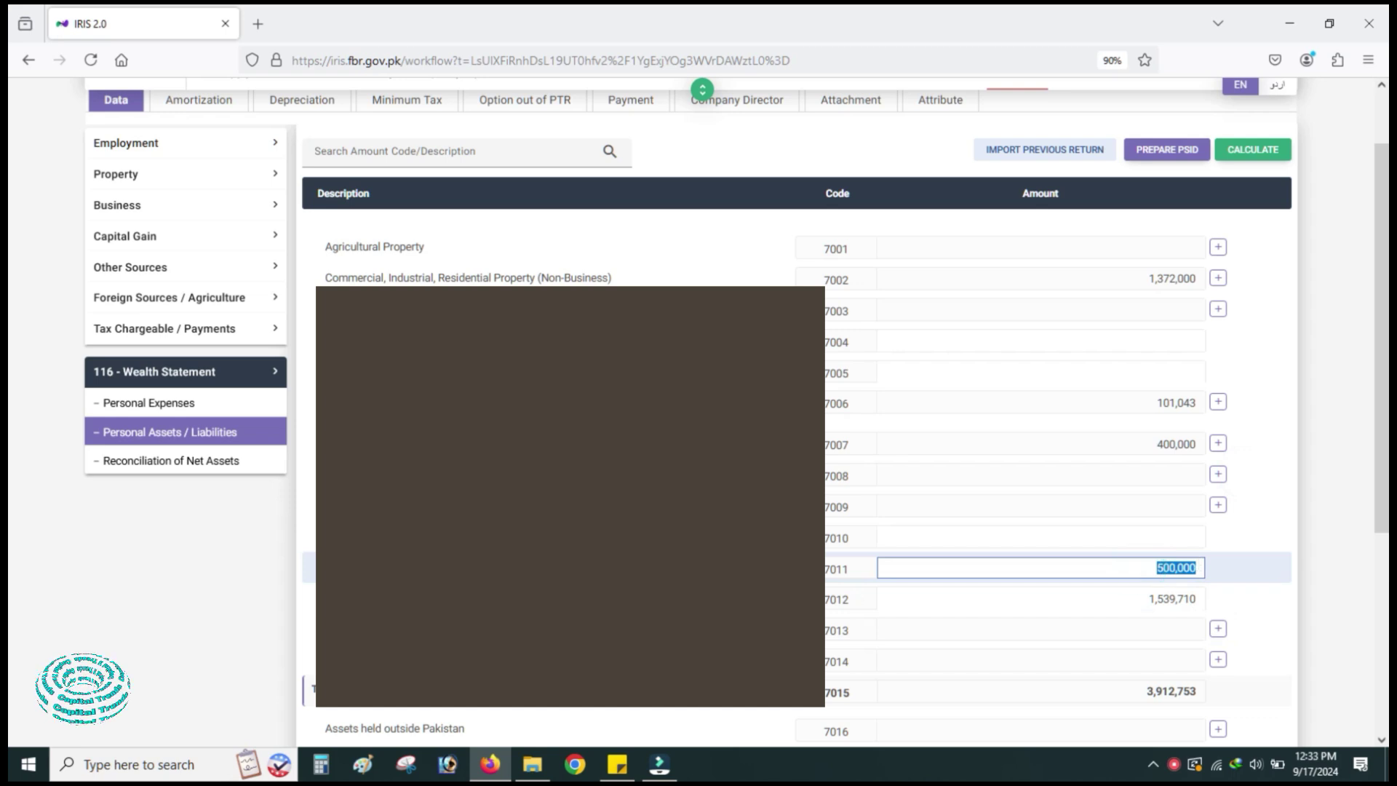
pyautogui.press('BackSpace')
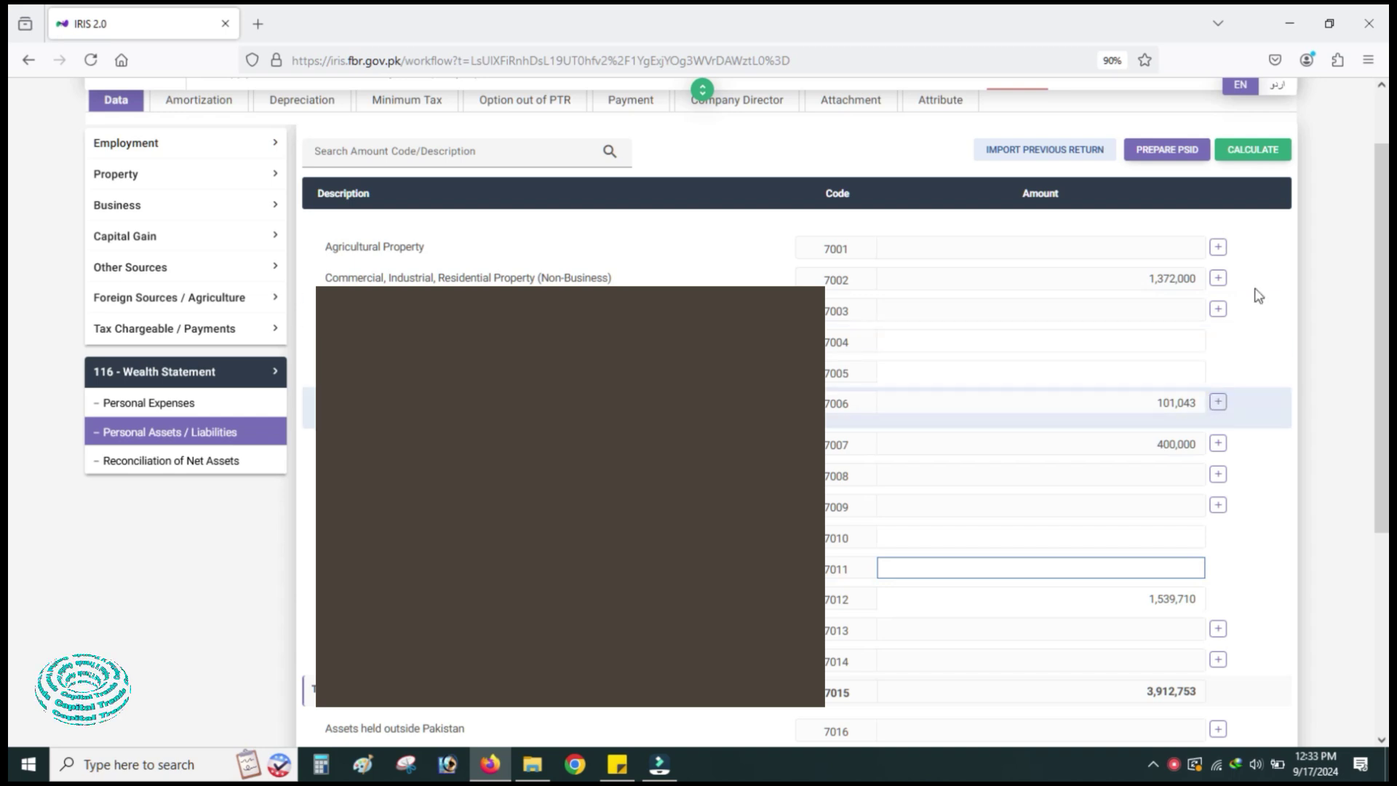
pyautogui.click(1259, 155)
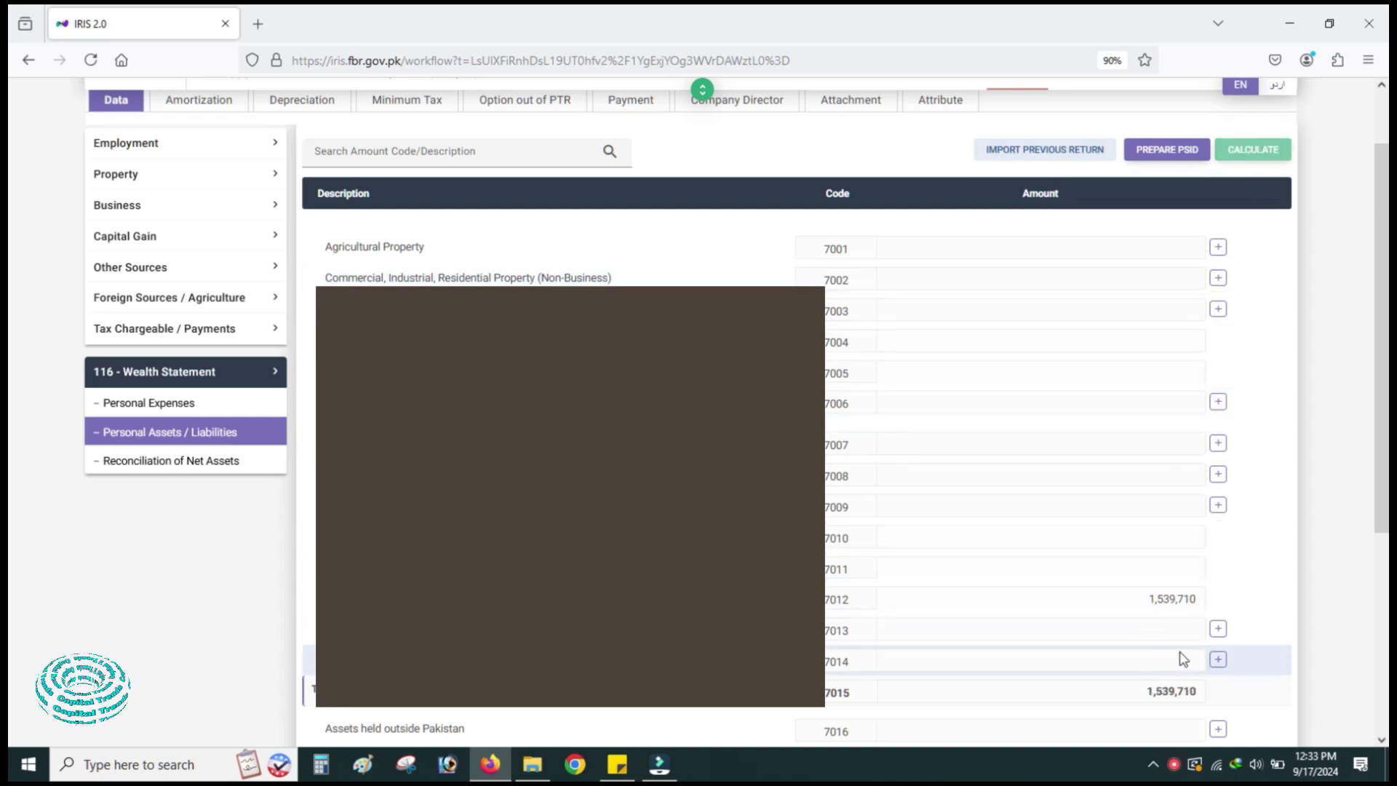
# - Clear the 1,539,710 Cash (Non-Business) amount in code 7012 and recalculate
pyautogui.scroll(-2, 1188, 639)
pyautogui.moveTo(1130, 512); pyautogui.dragTo(1197, 513)
pyautogui.press('BackSpace')
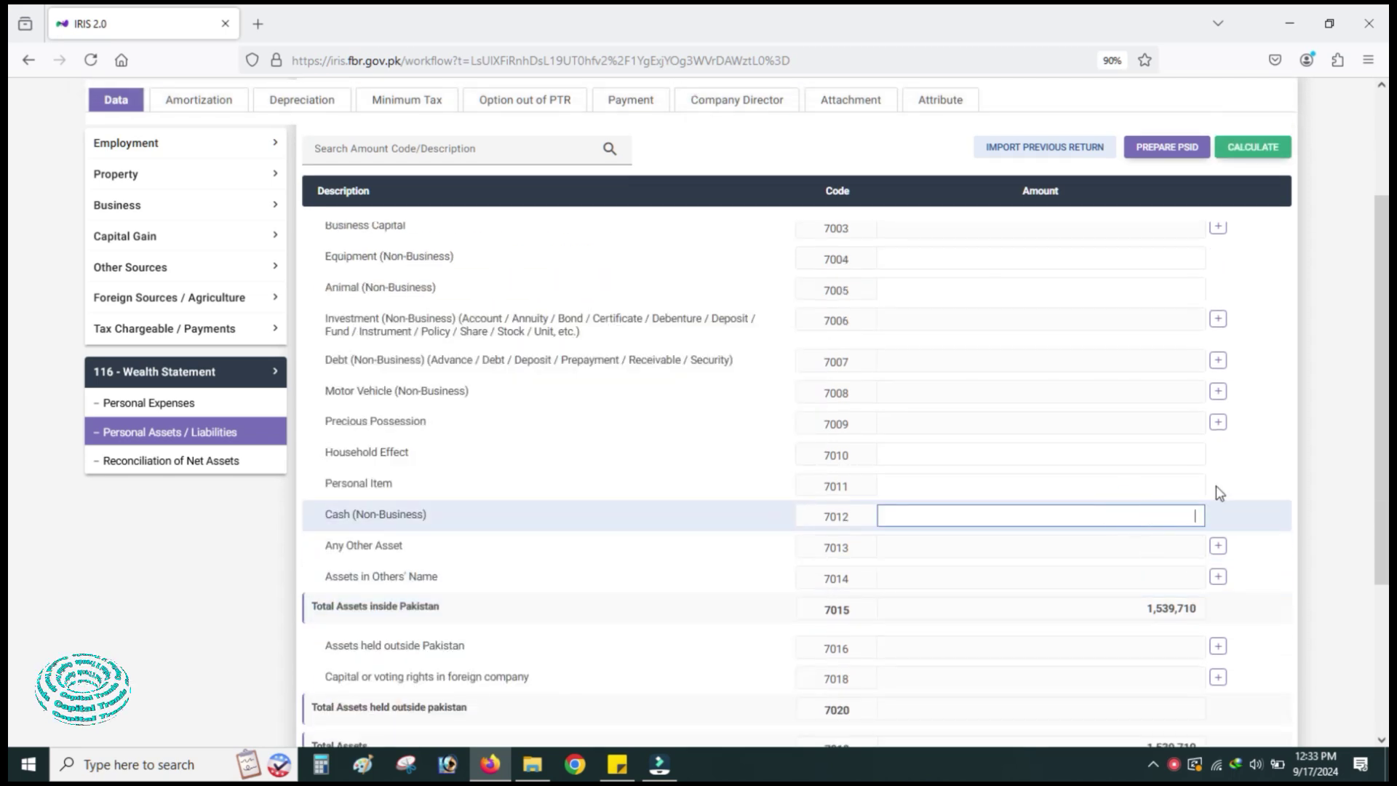
pyautogui.click(1268, 144)
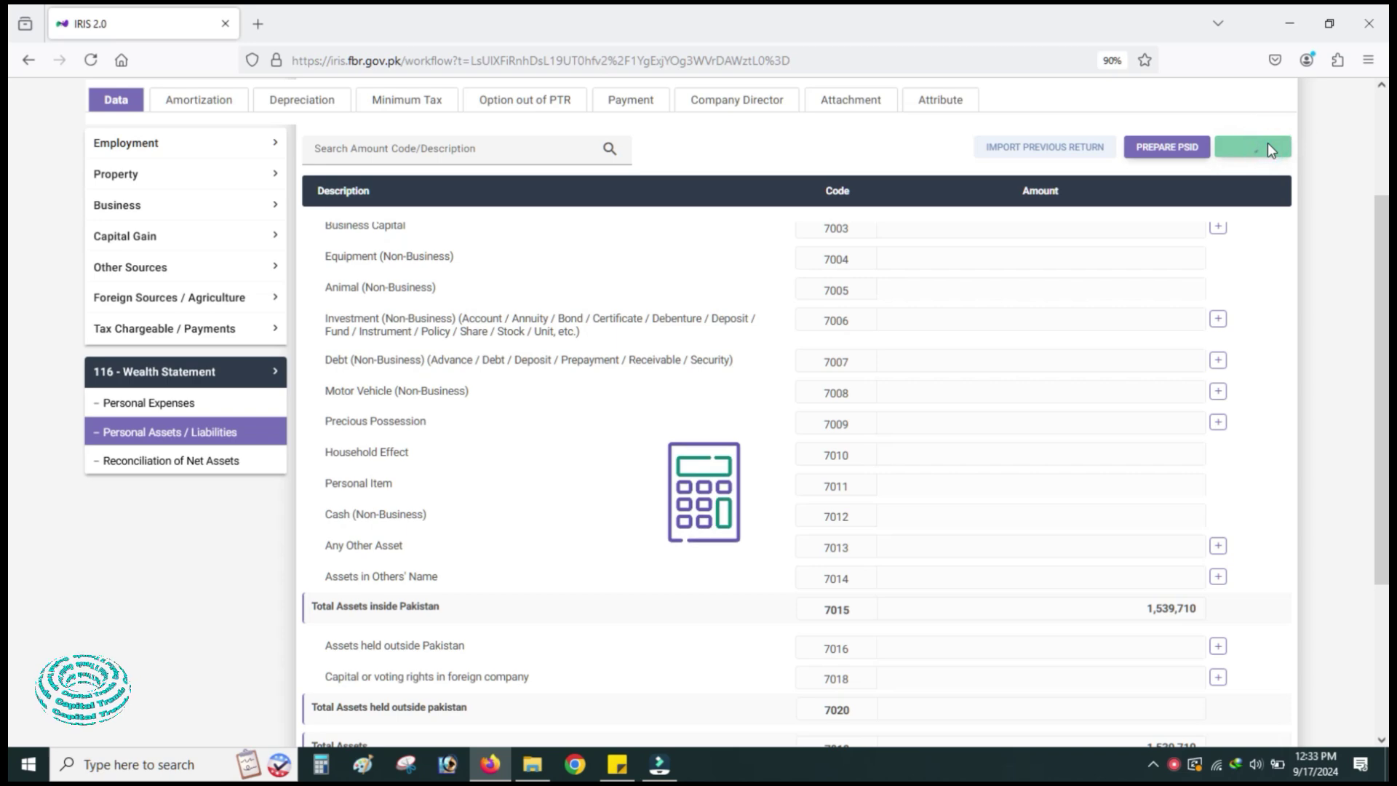
pyautogui.scroll(-5, 1153, 376)
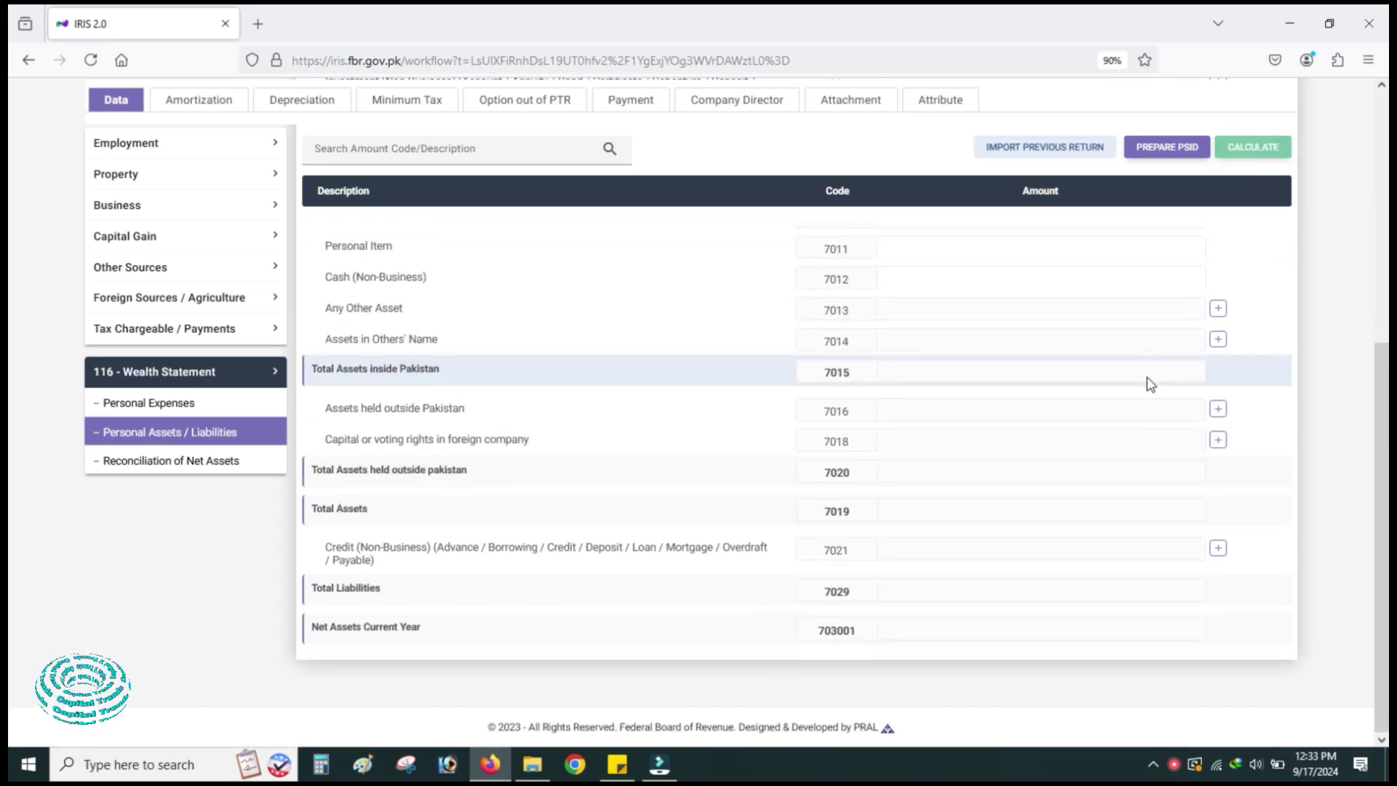
pyautogui.scroll(7, 1147, 379)
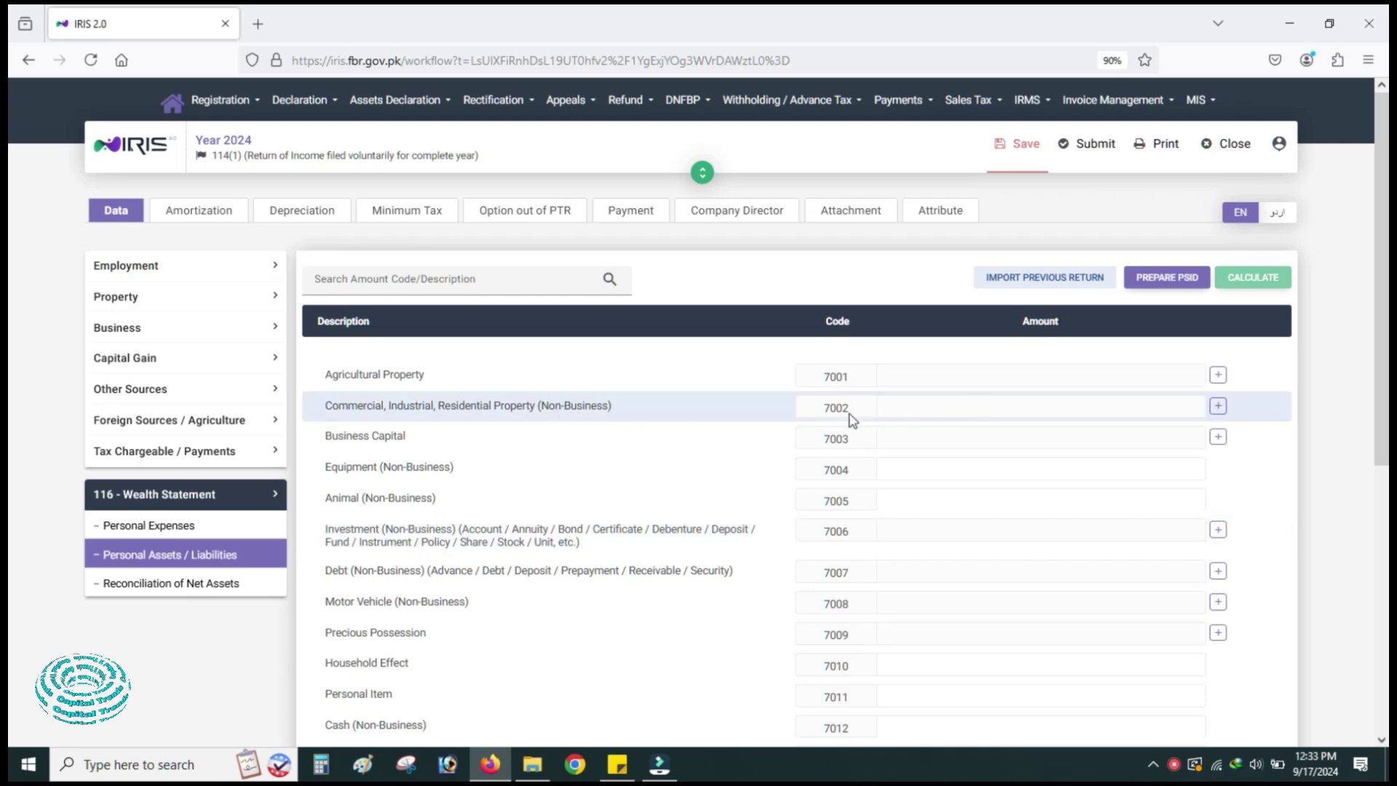
# - Add commercial property 'ABC - RWP' under code 7002 and enter 2,000,000 as its amount
pyautogui.click(1218, 408)
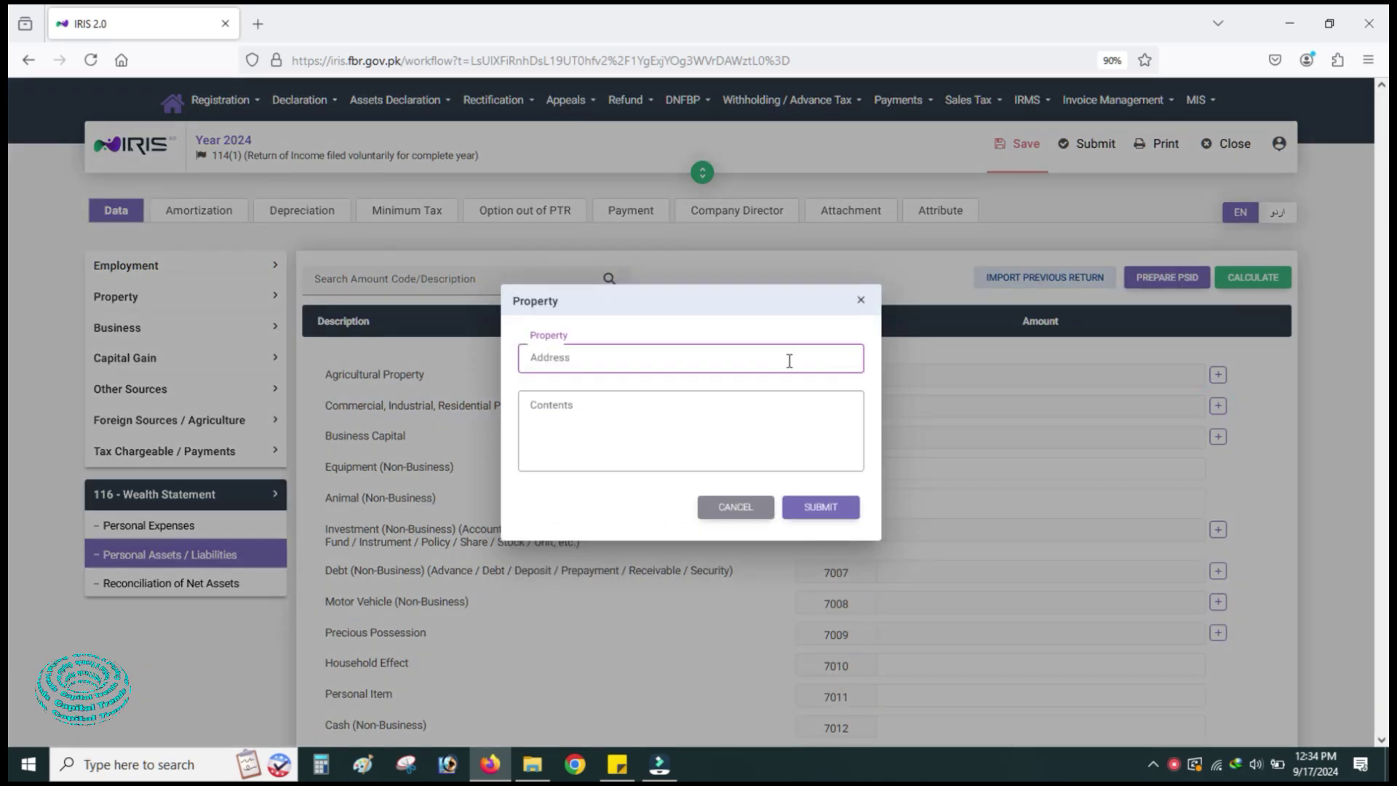
pyautogui.click(728, 302)
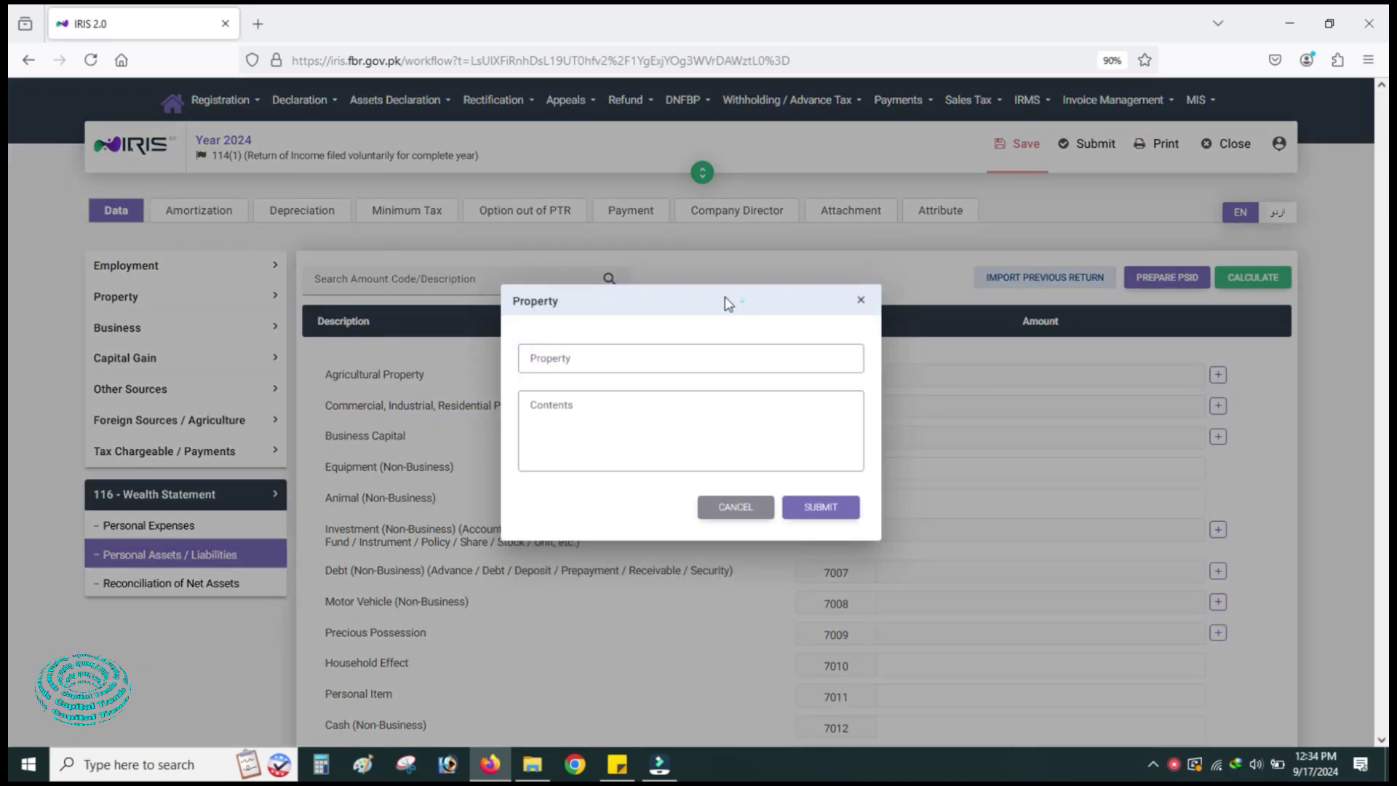
pyautogui.click(718, 355)
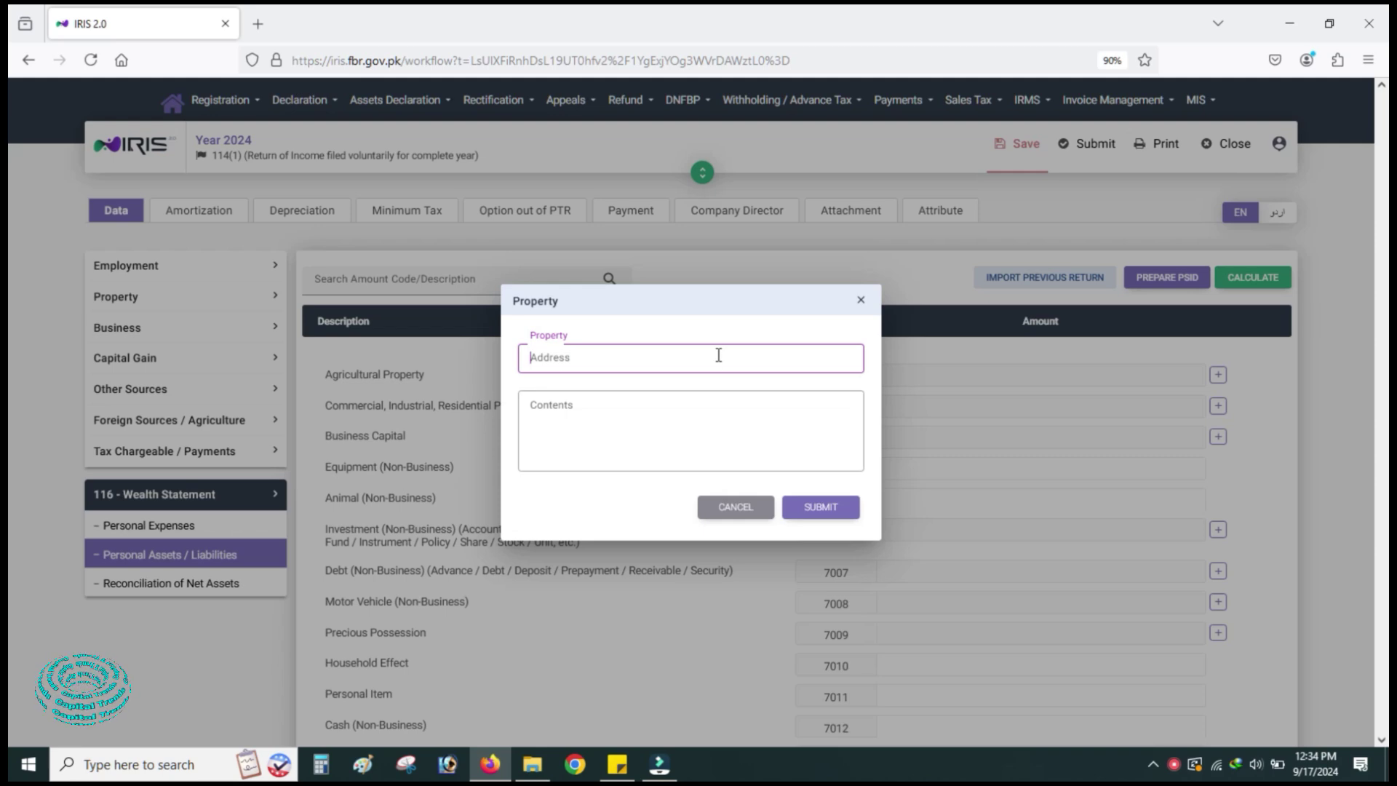
pyautogui.write('ABC')
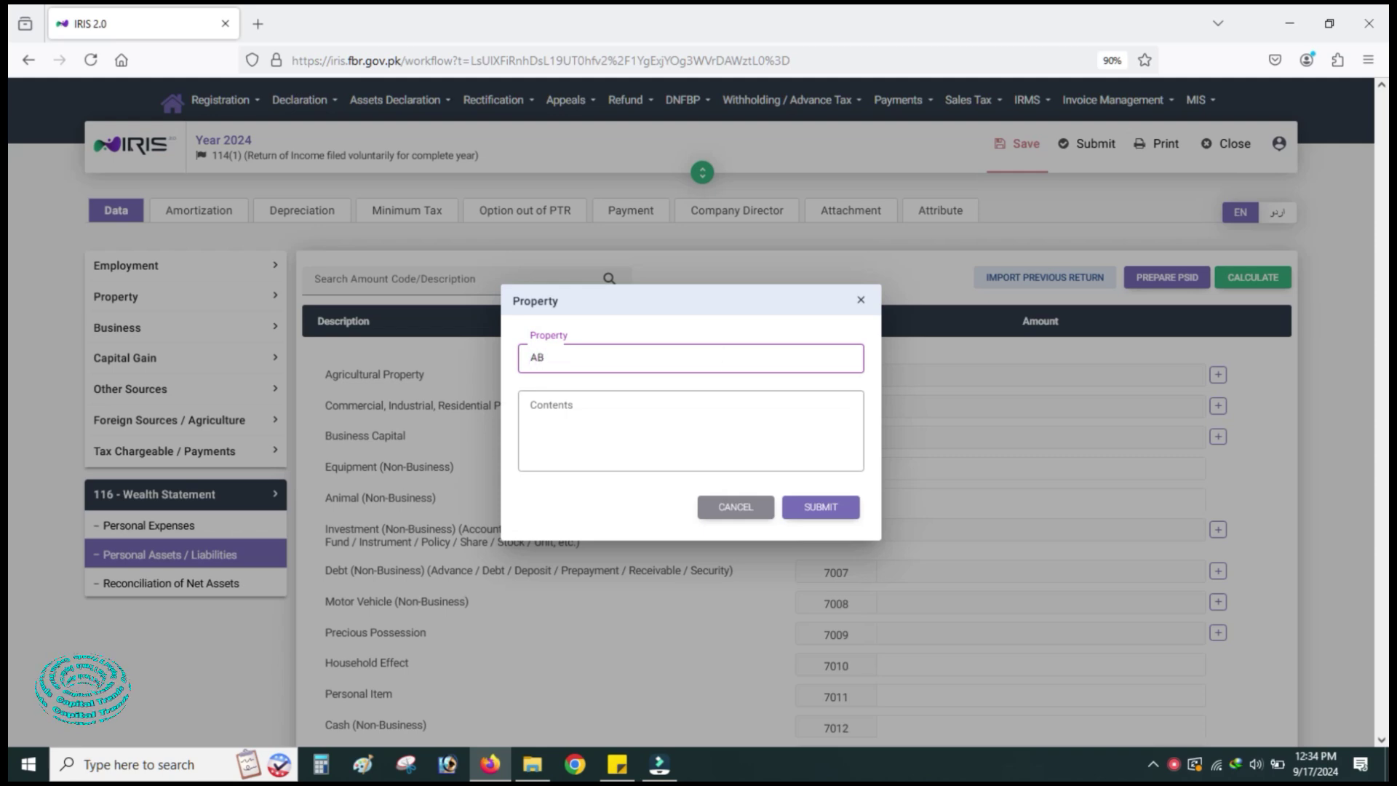
pyautogui.click(588, 437)
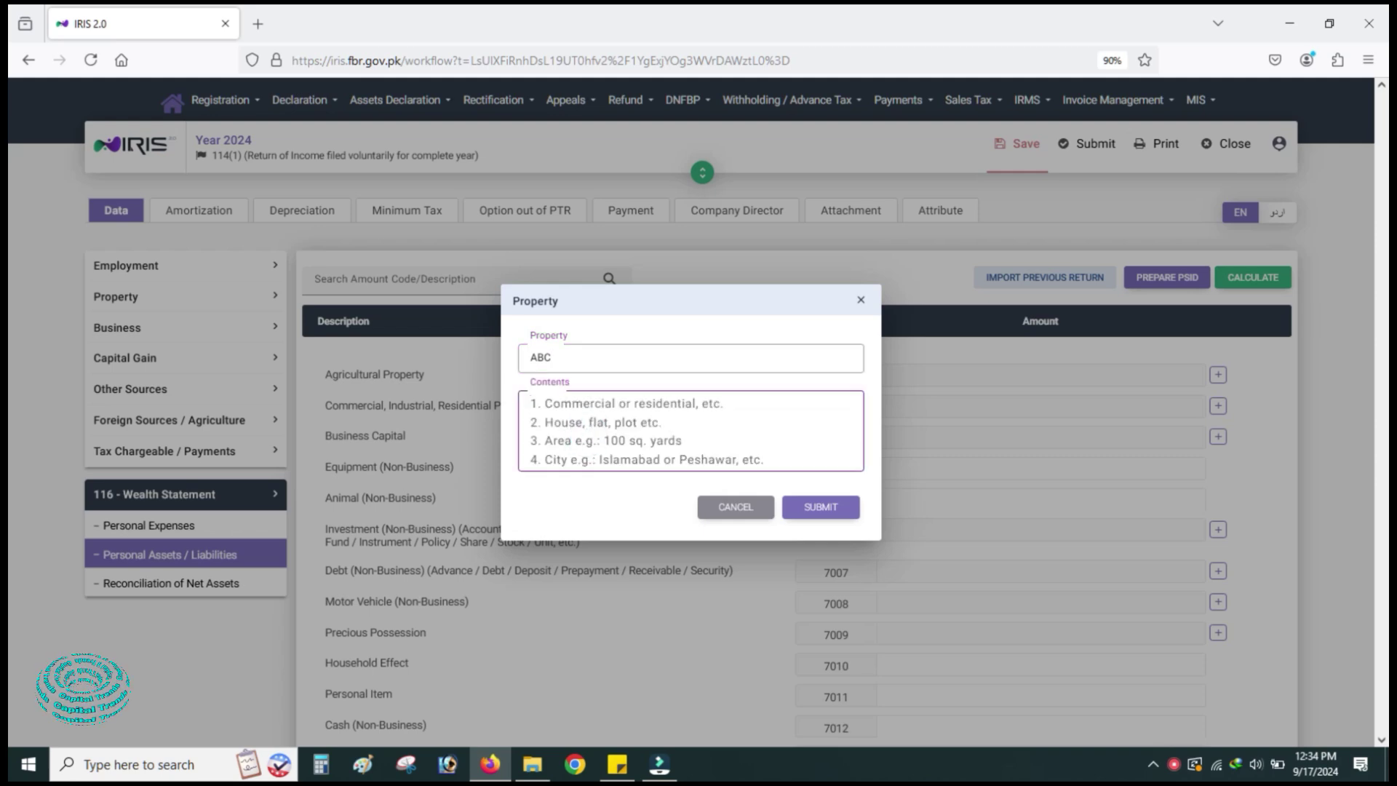
pyautogui.write('RWP')
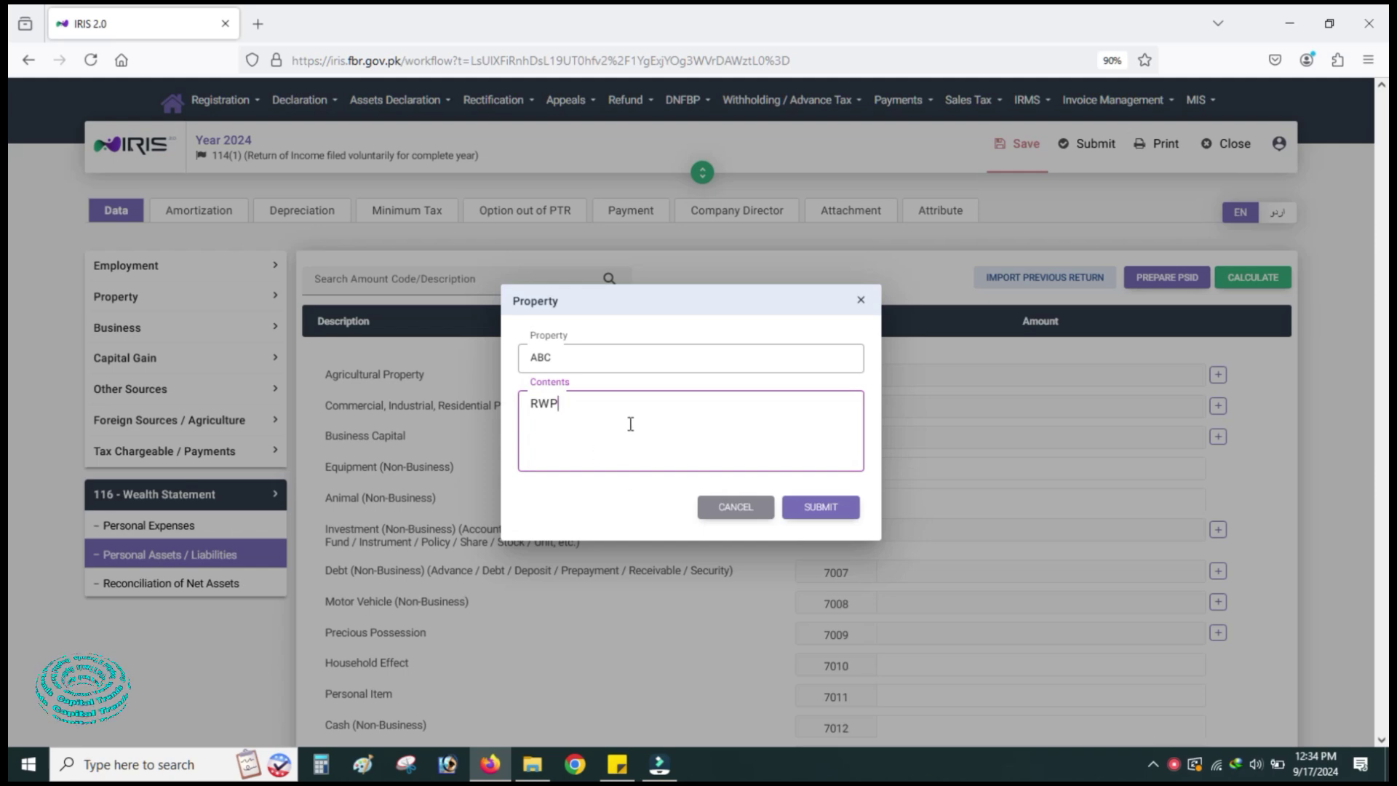
pyautogui.click(814, 509)
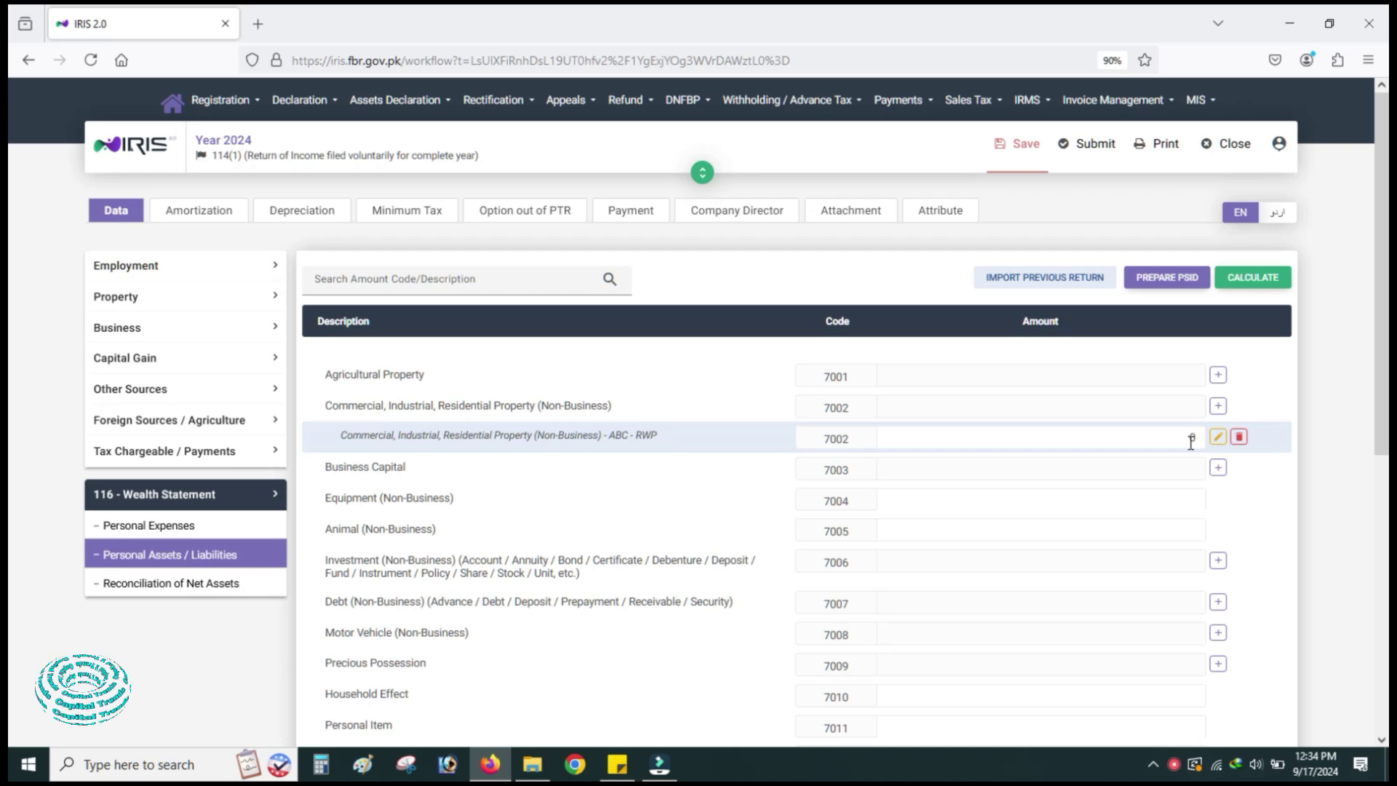
pyautogui.doubleClick(1186, 439)
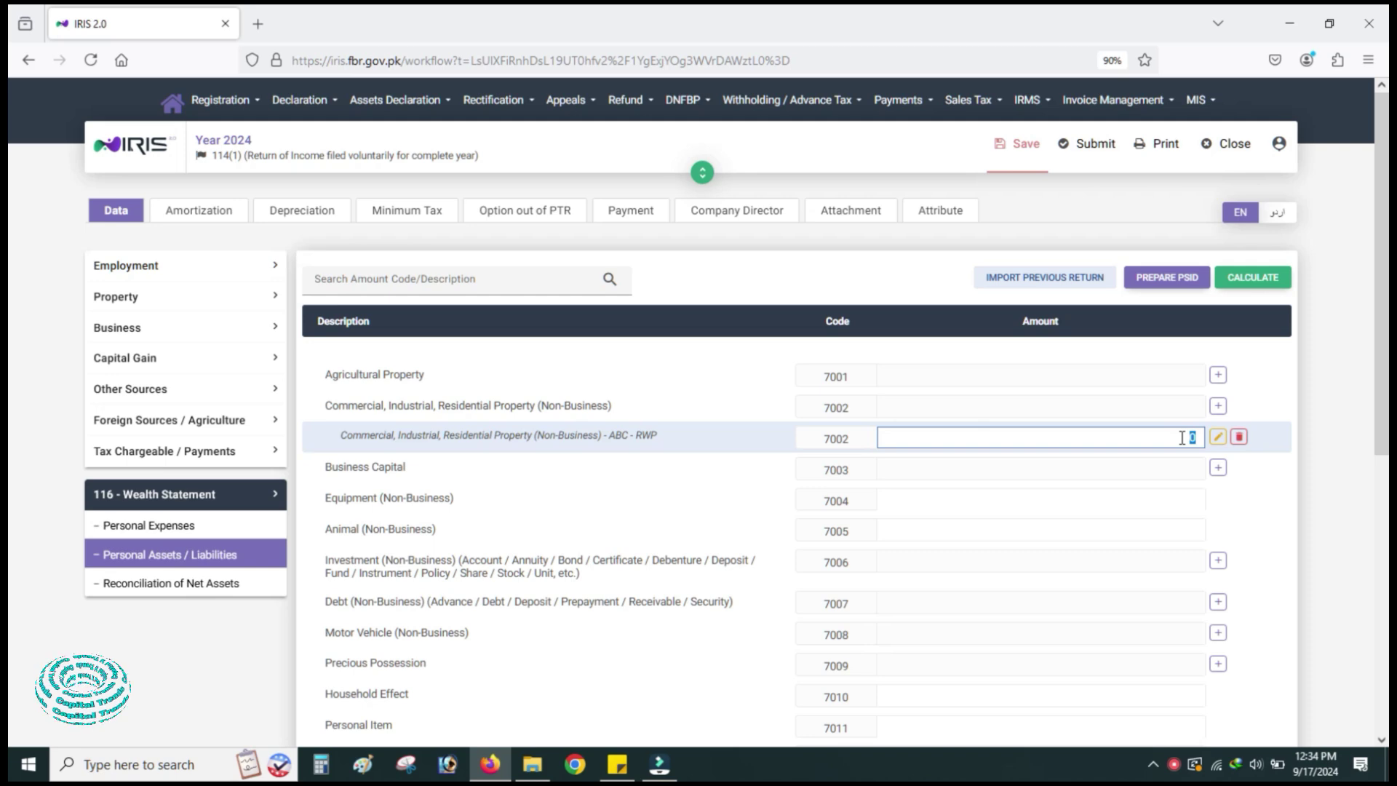
pyautogui.write('2')
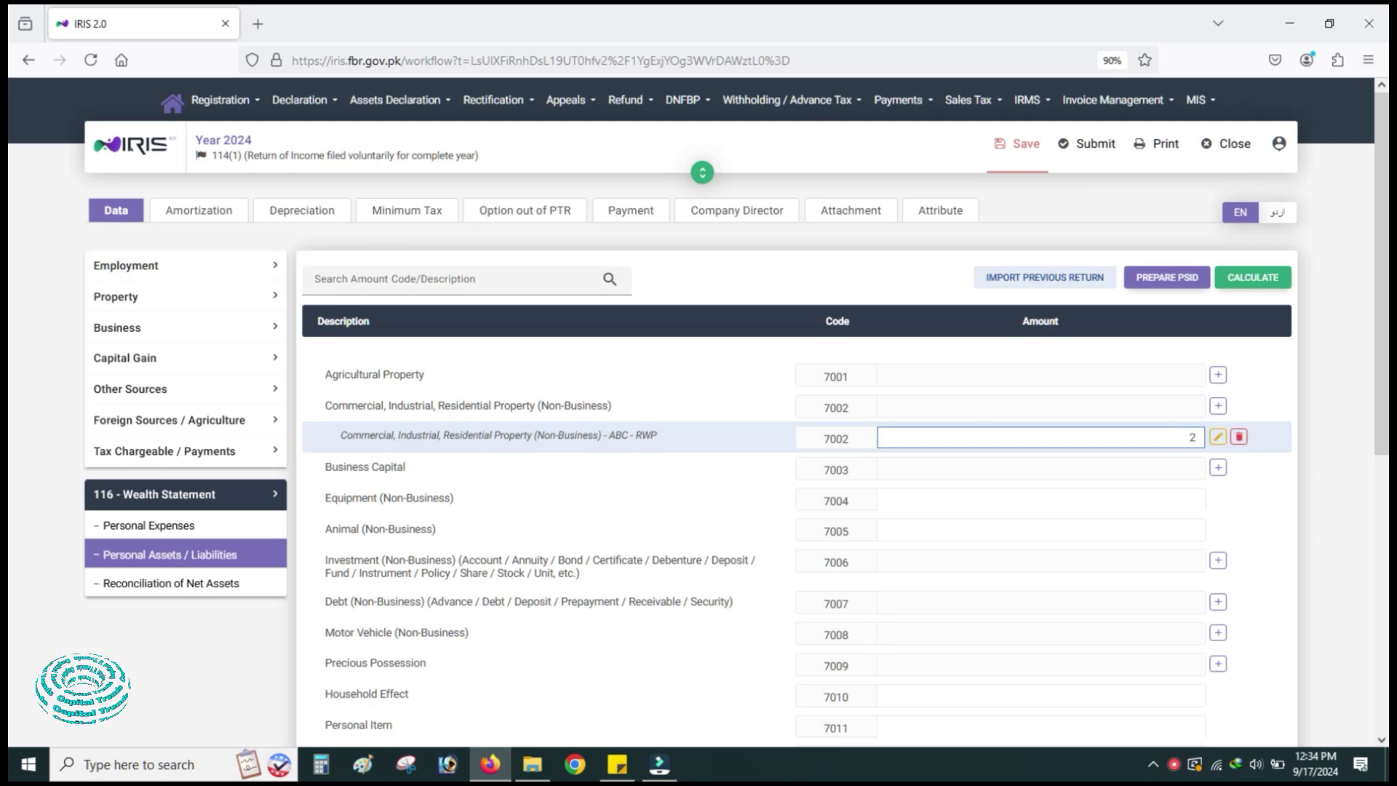
pyautogui.write(',000')
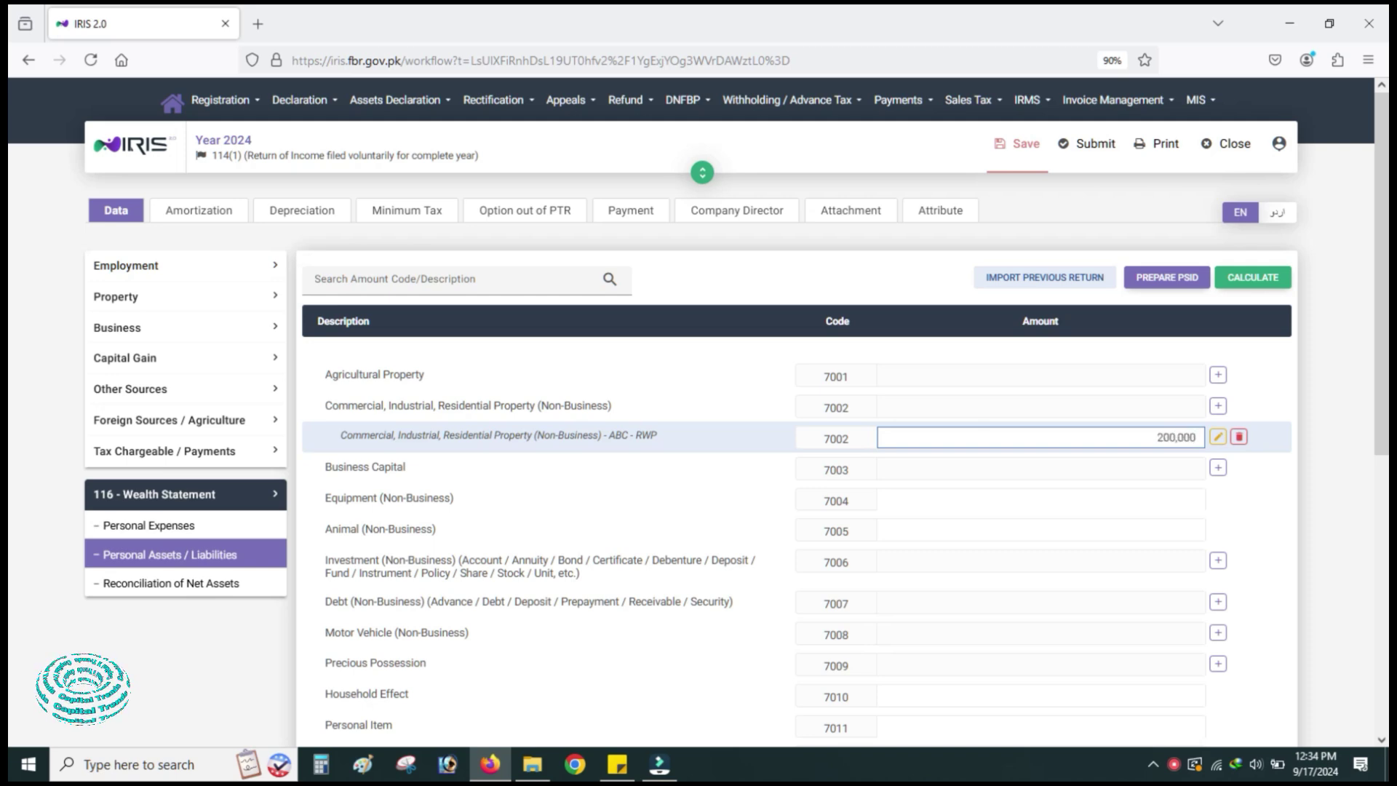
pyautogui.write(',000')
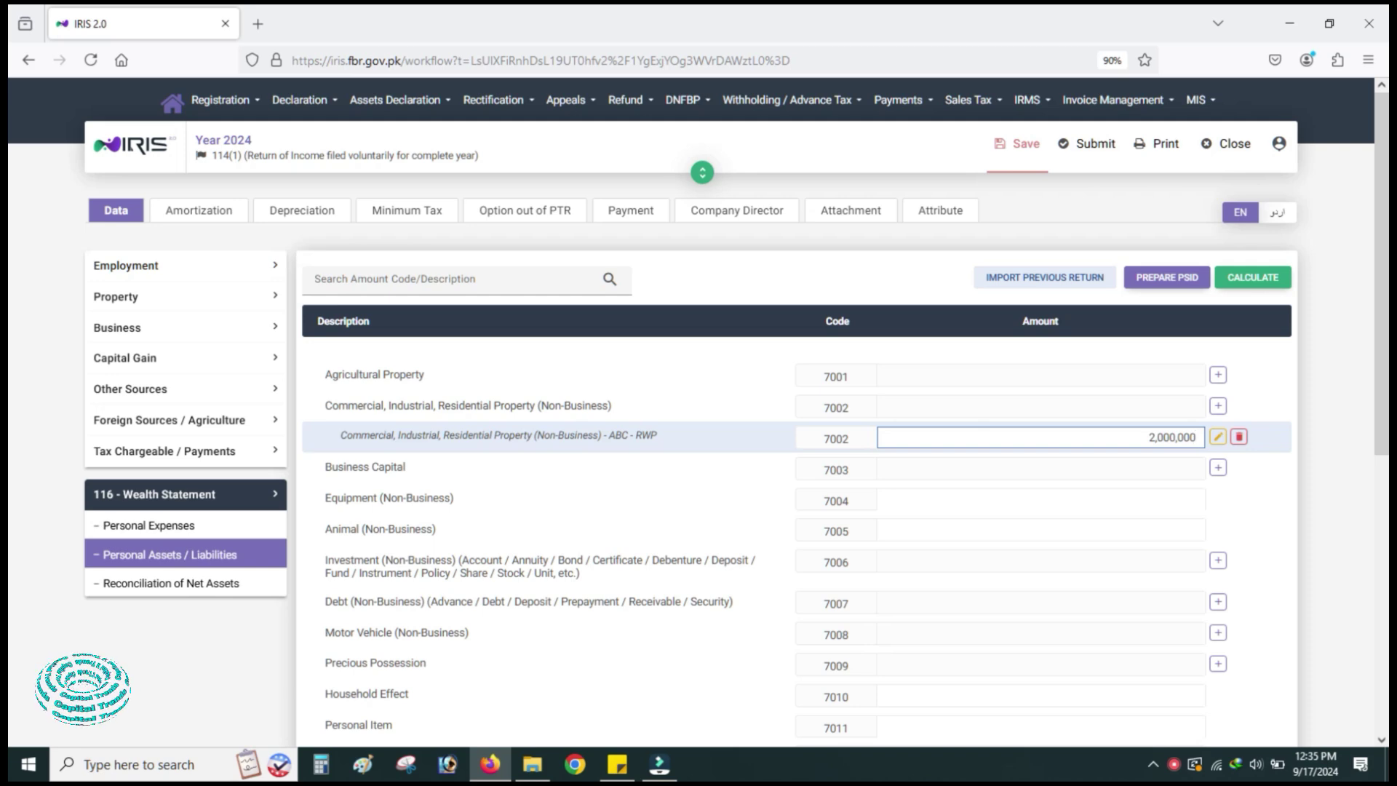
# - Commit the property amount and add an MCB bank investment under code 7006 with its account number
pyautogui.click(1328, 439)
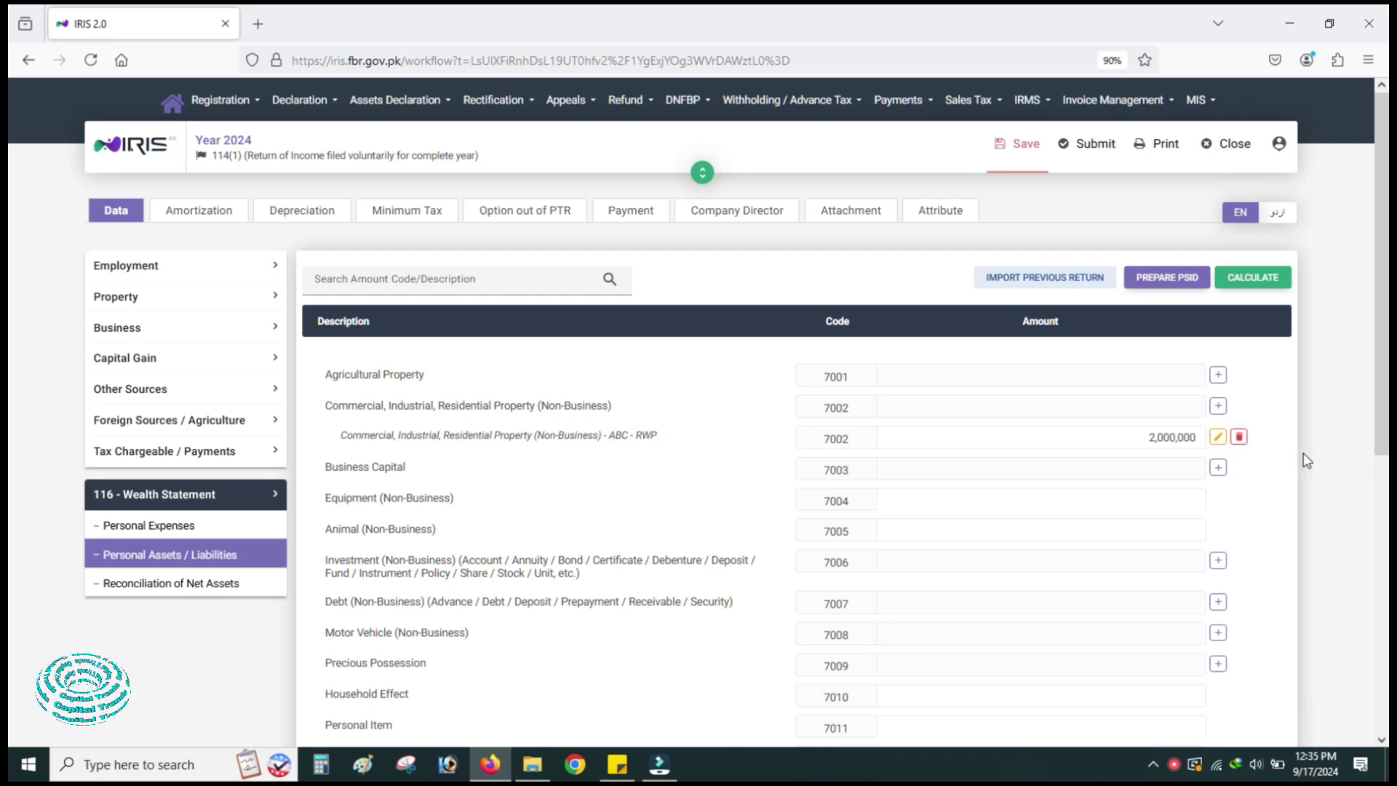
pyautogui.click(1219, 561)
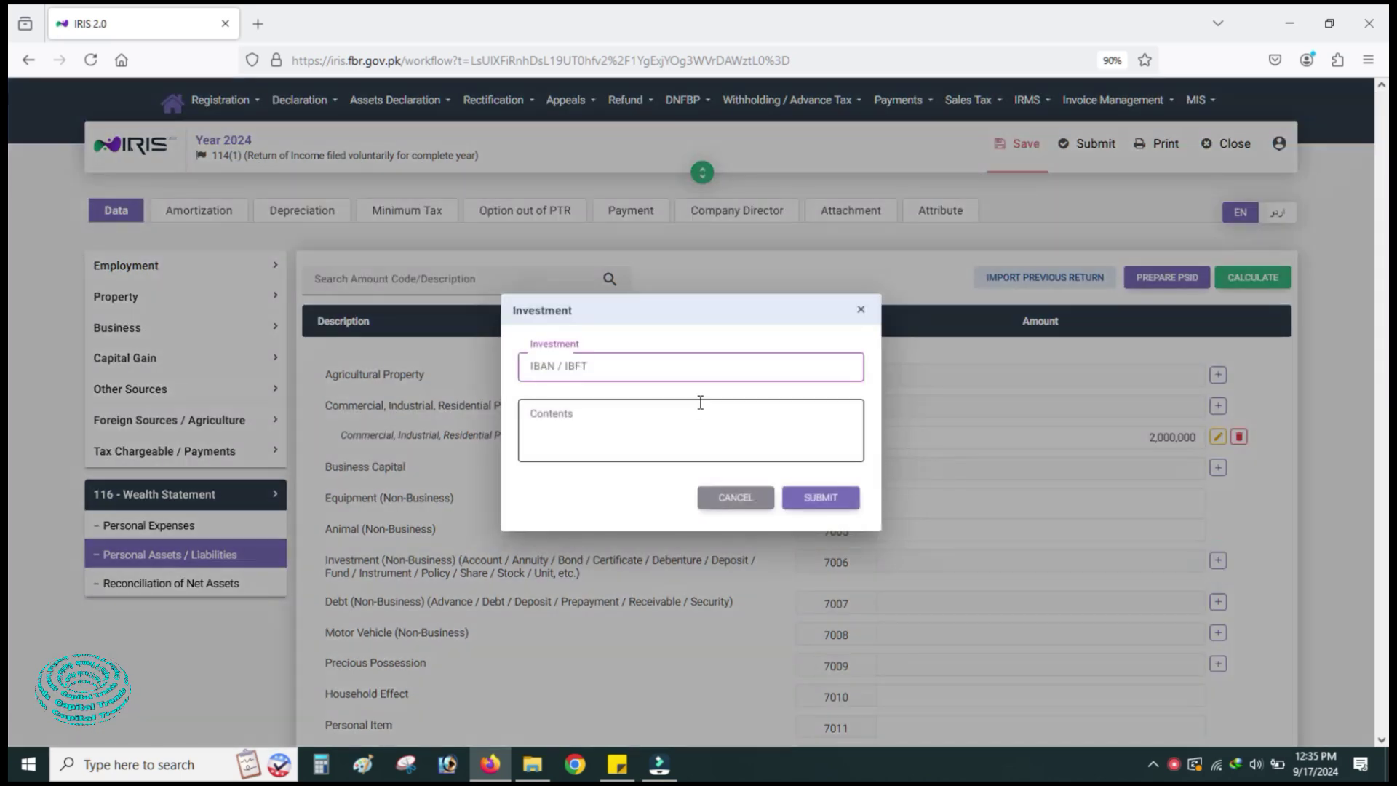
pyautogui.click(678, 366)
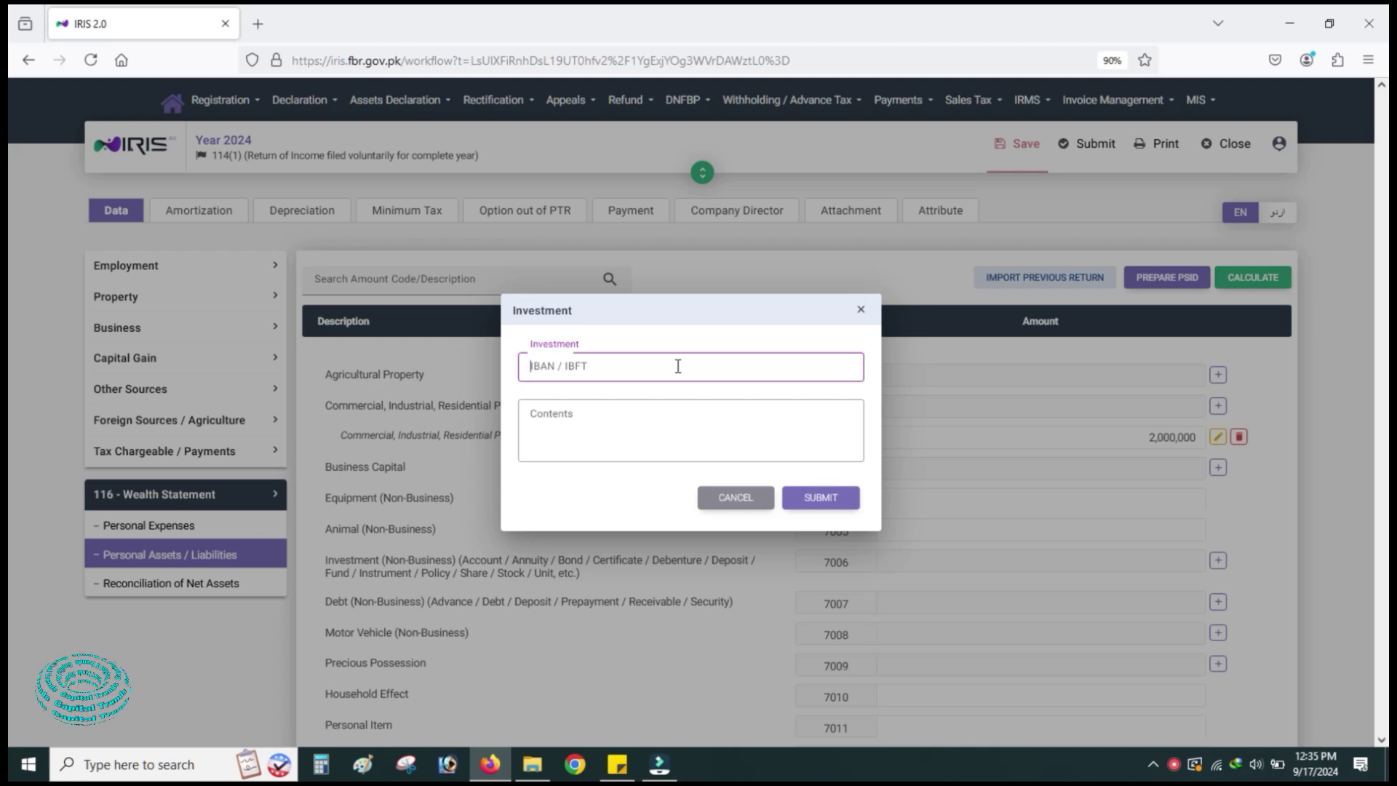
pyautogui.write('57775')
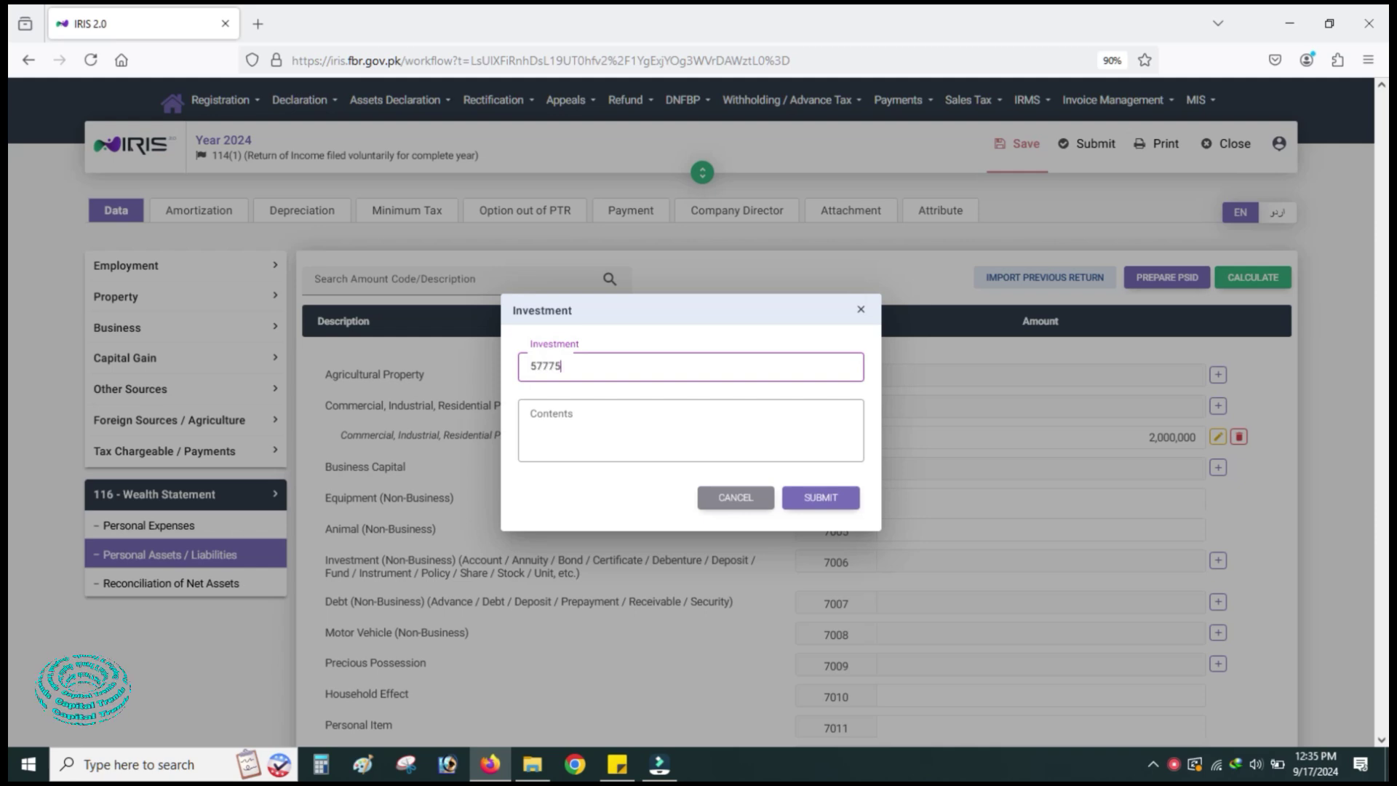
pyautogui.click(594, 420)
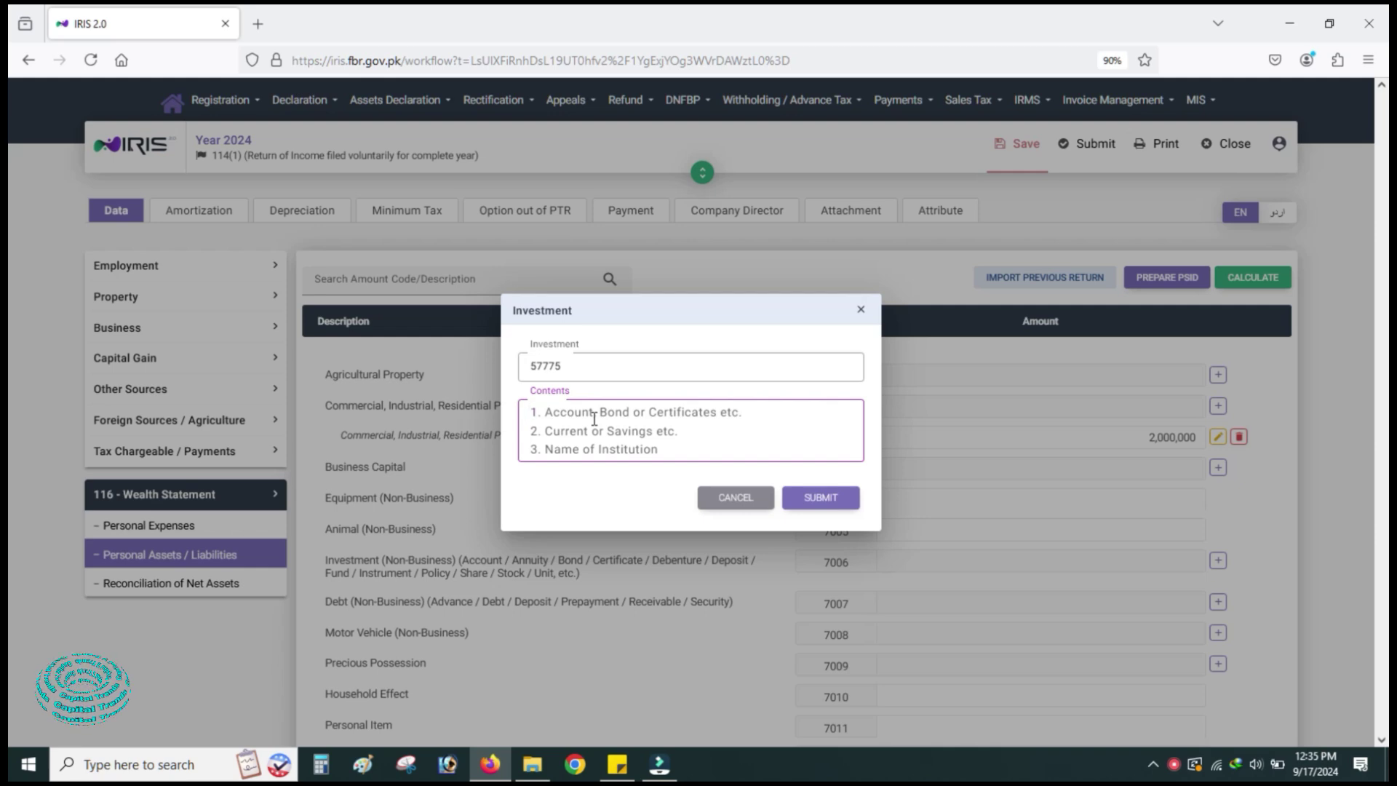
pyautogui.write('MCB')
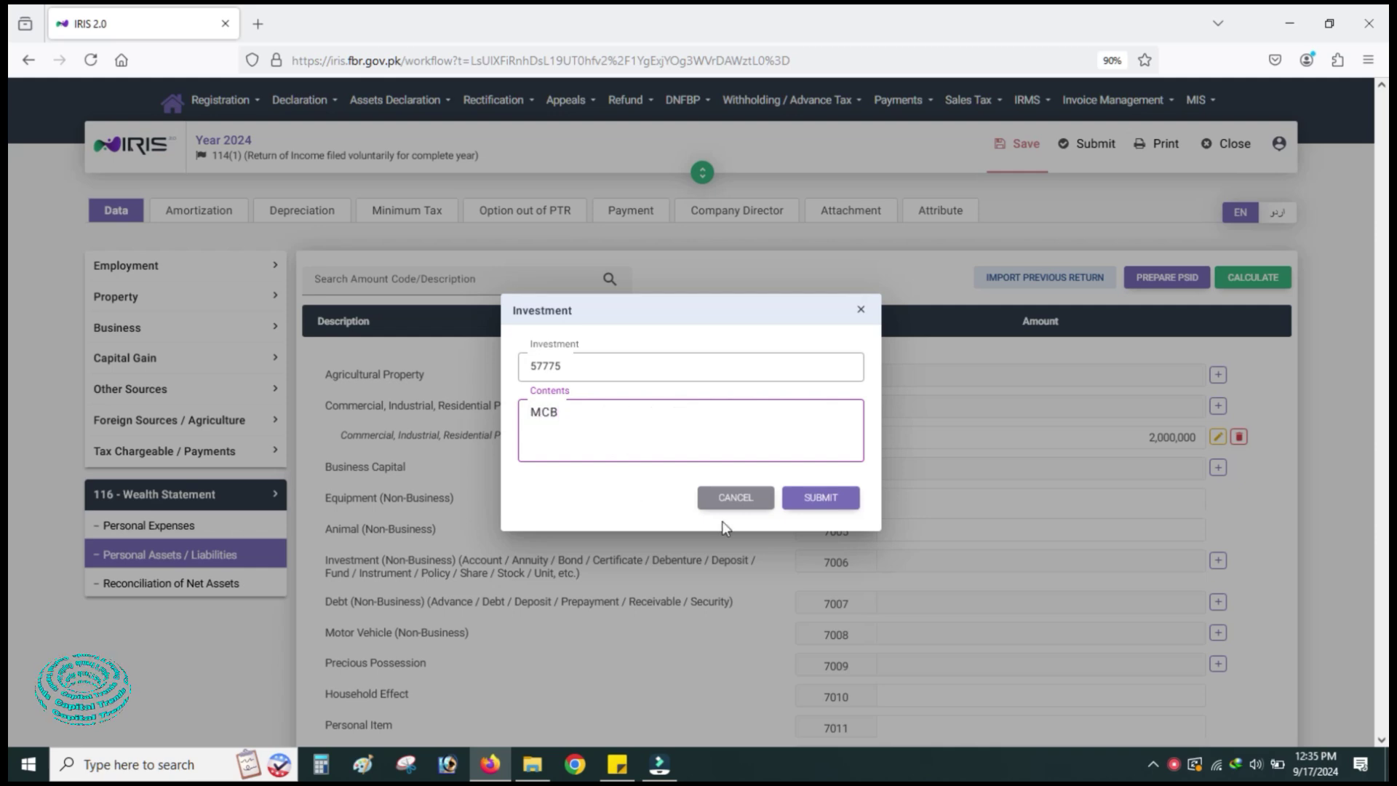
pyautogui.click(830, 501)
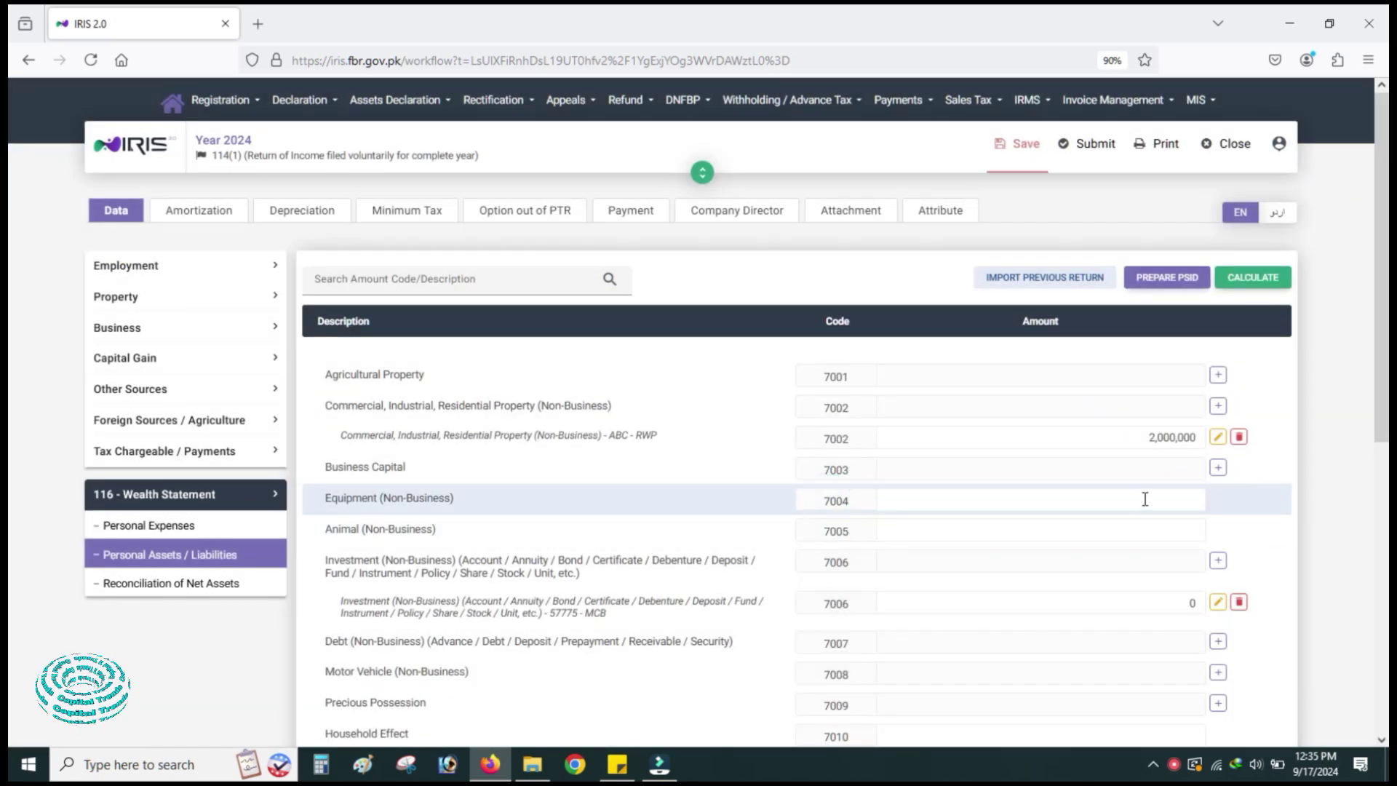
# - Change the MCB investment amount under code 7006 from 0 to 150,000
pyautogui.click(1157, 596)
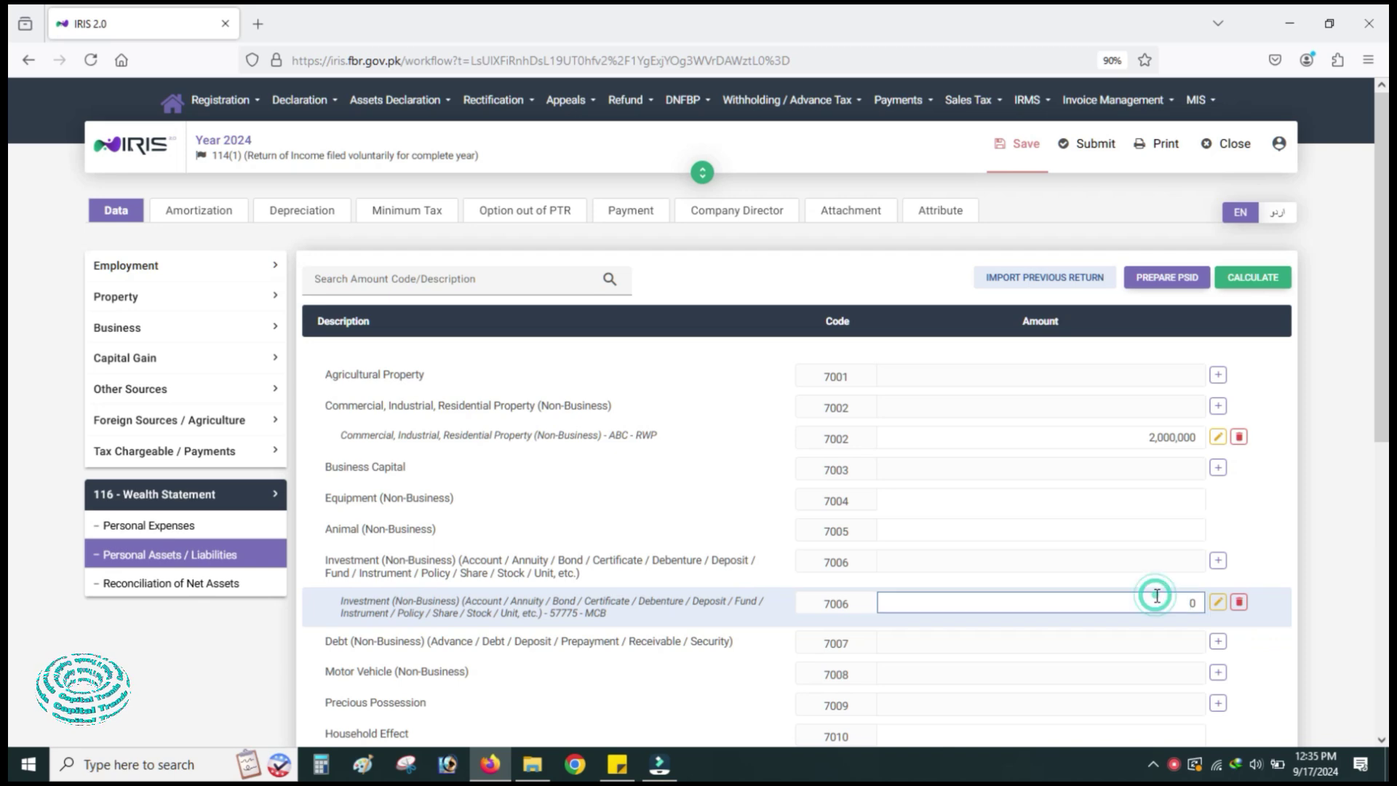
pyautogui.doubleClick(1194, 602)
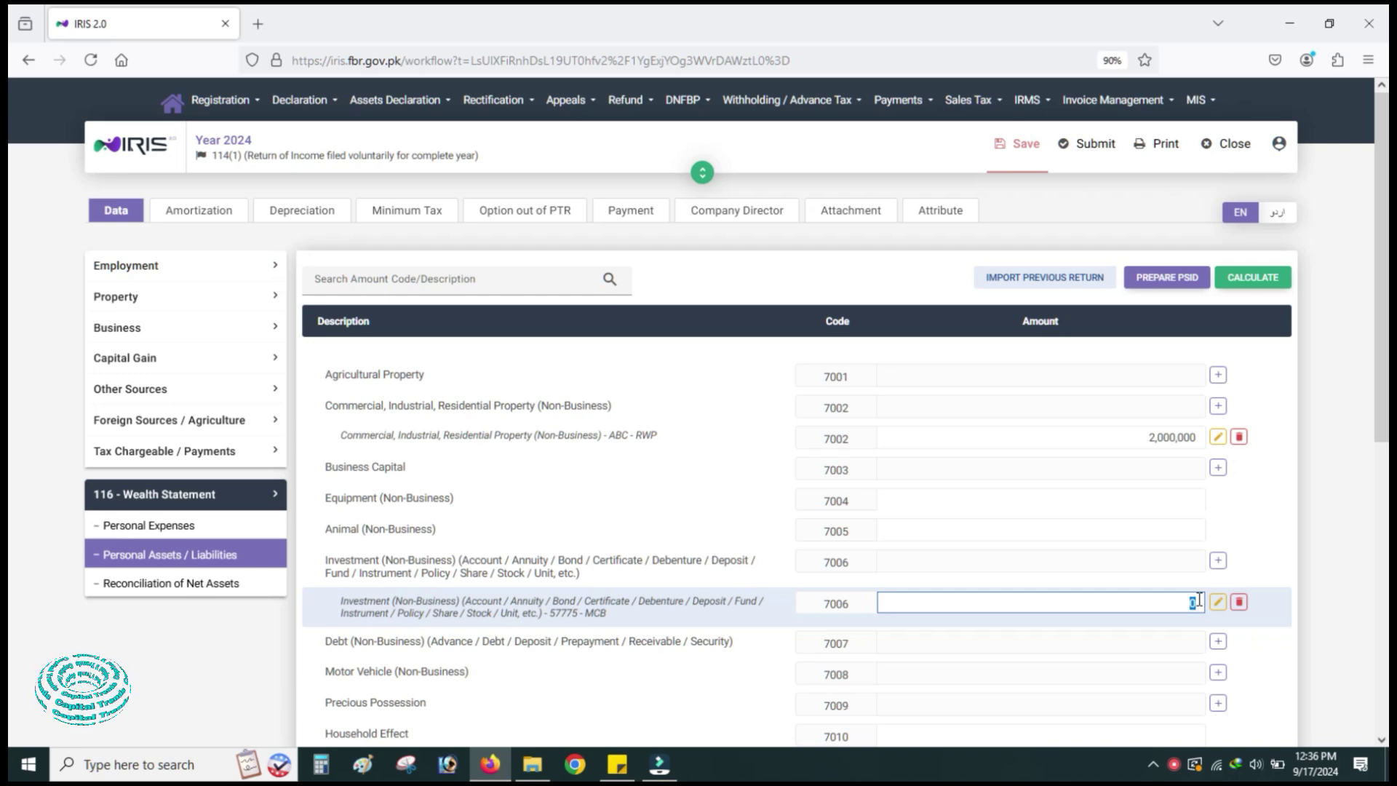
pyautogui.write('1500000')
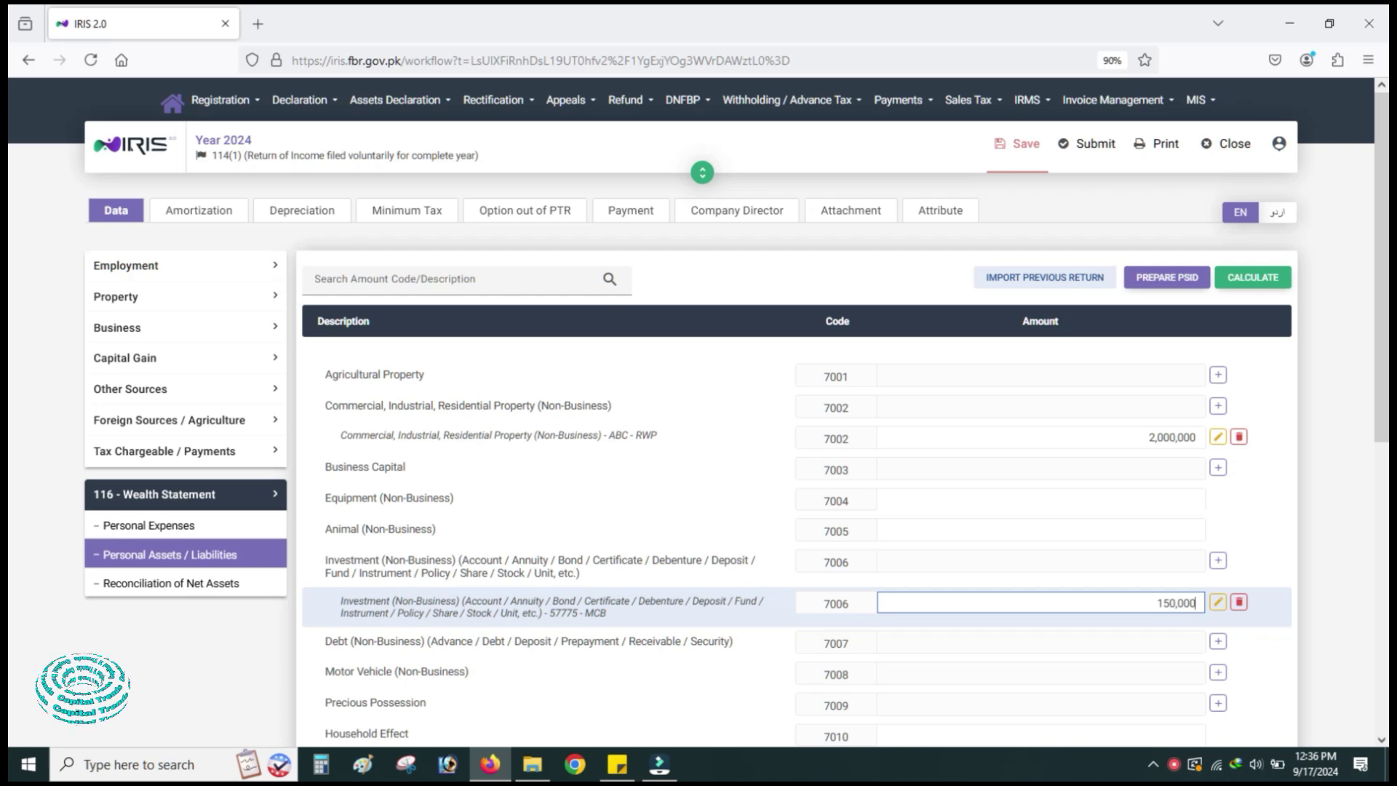
pyautogui.click(1354, 503)
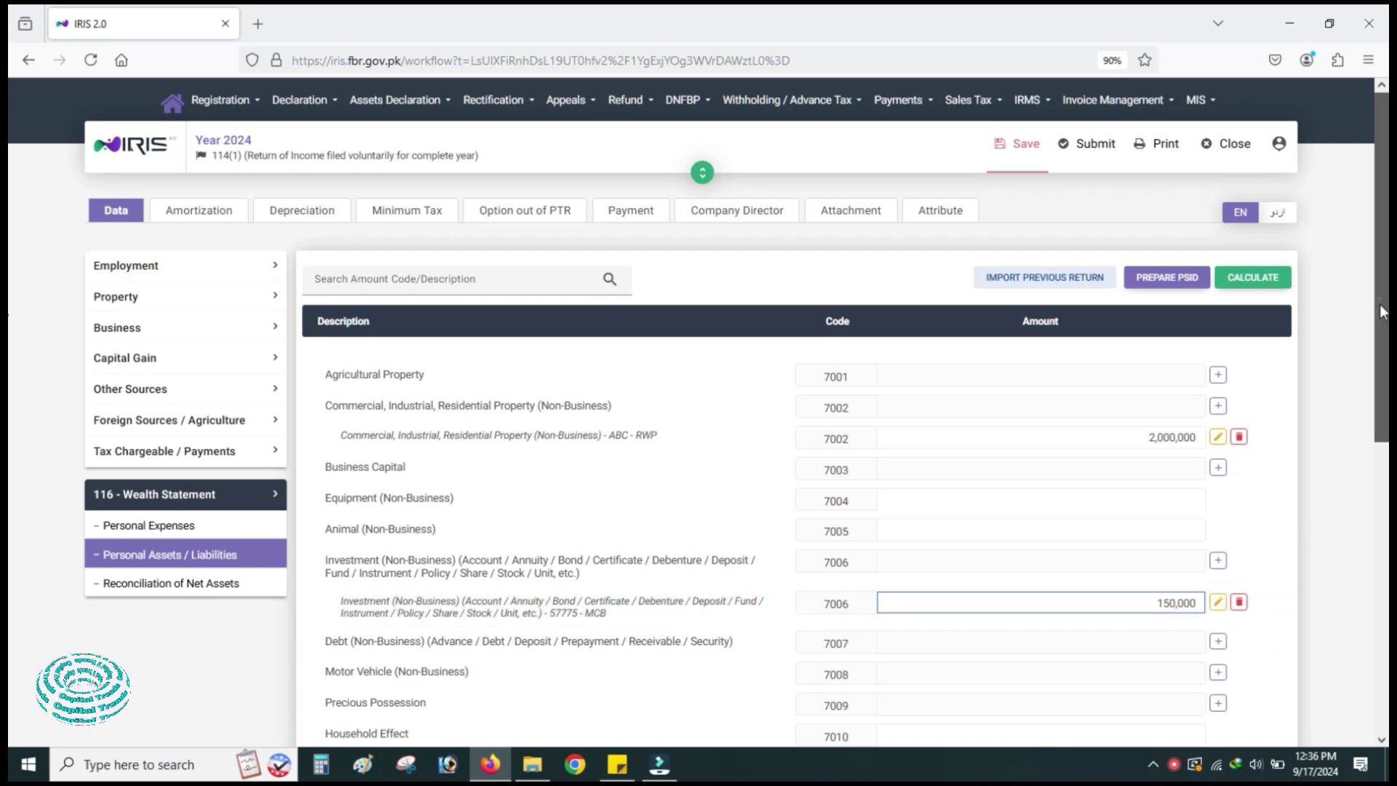
pyautogui.scroll(-3, 1316, 430)
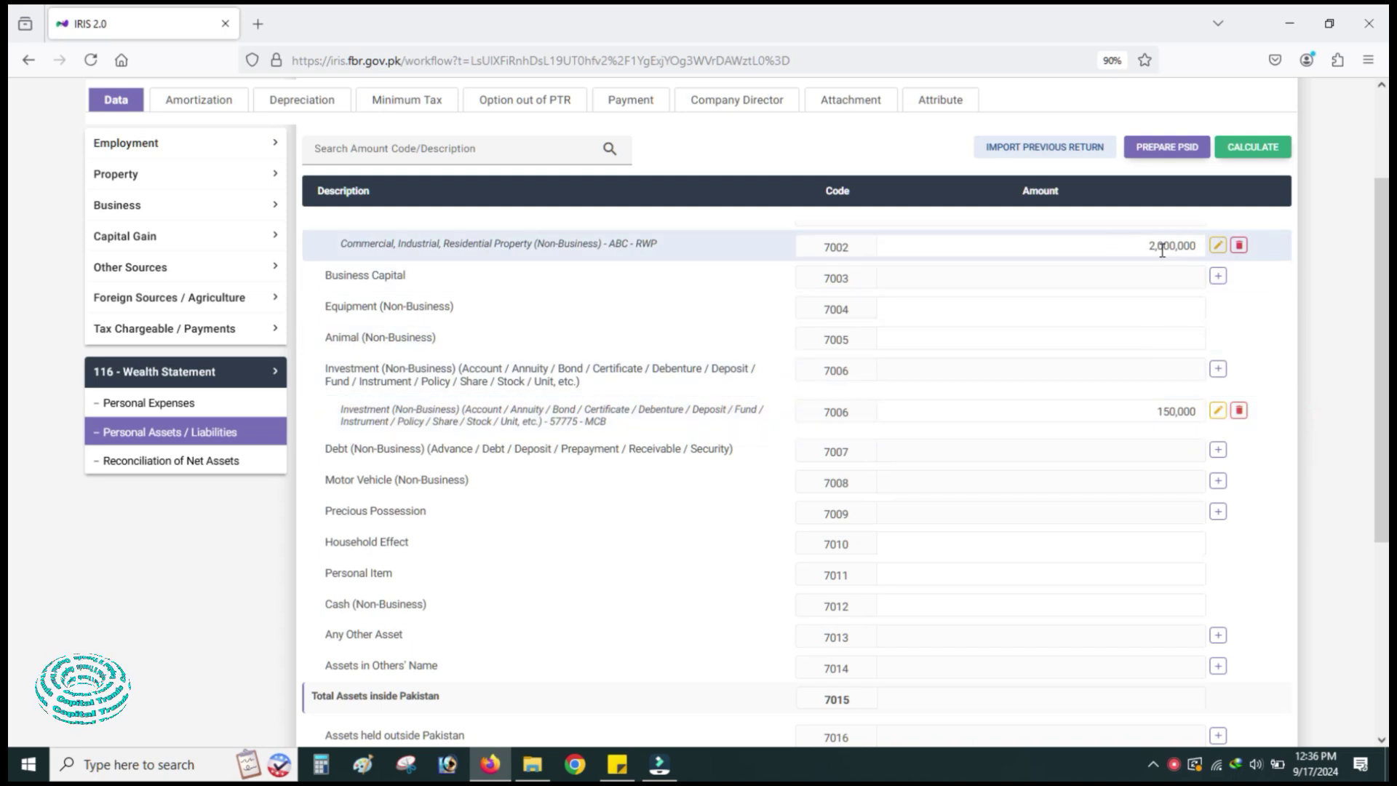
pyautogui.scroll(2, 961, 403)
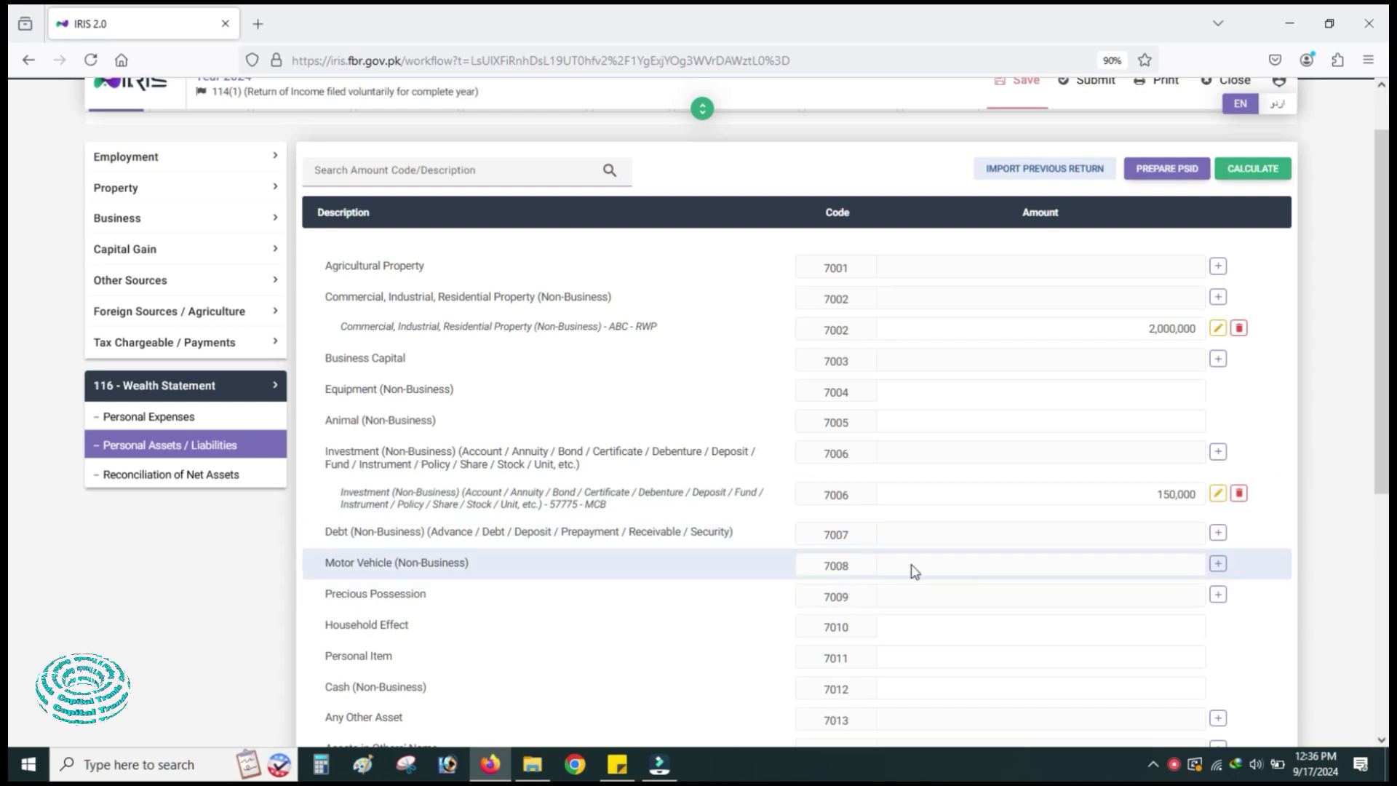
# - Add a motor vehicle entry under code 7008 with its registration number and description 'ghj'
pyautogui.click(1218, 564)
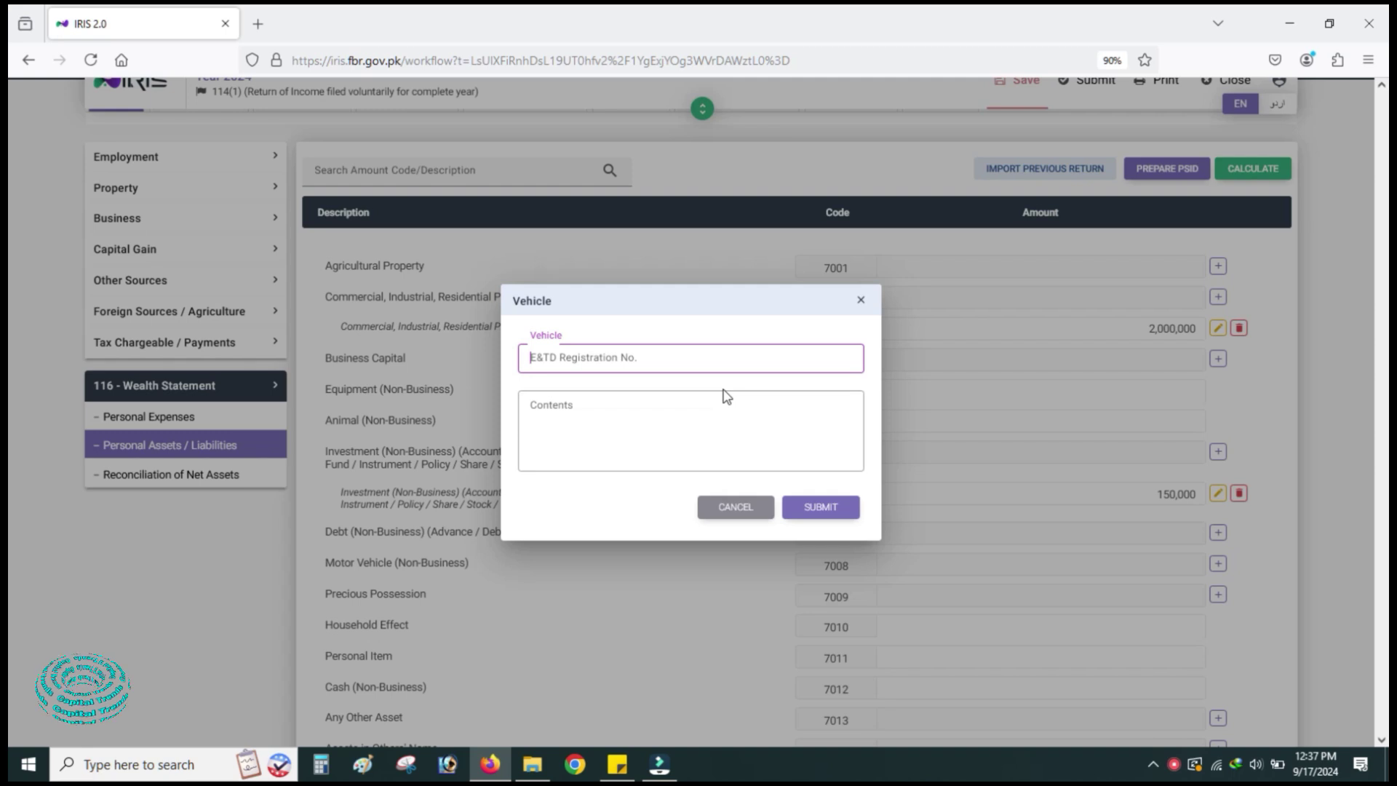
pyautogui.write('5777')
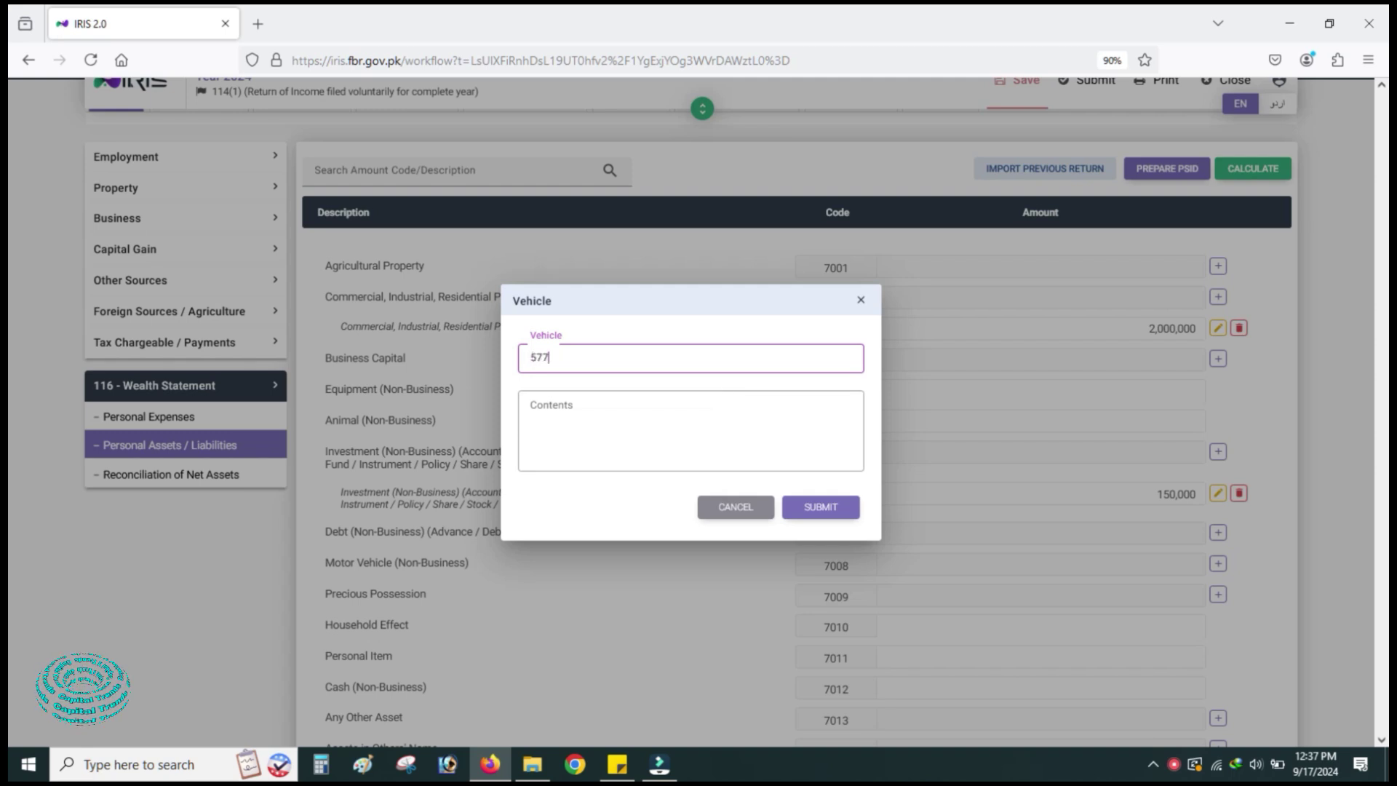
pyautogui.click(639, 416)
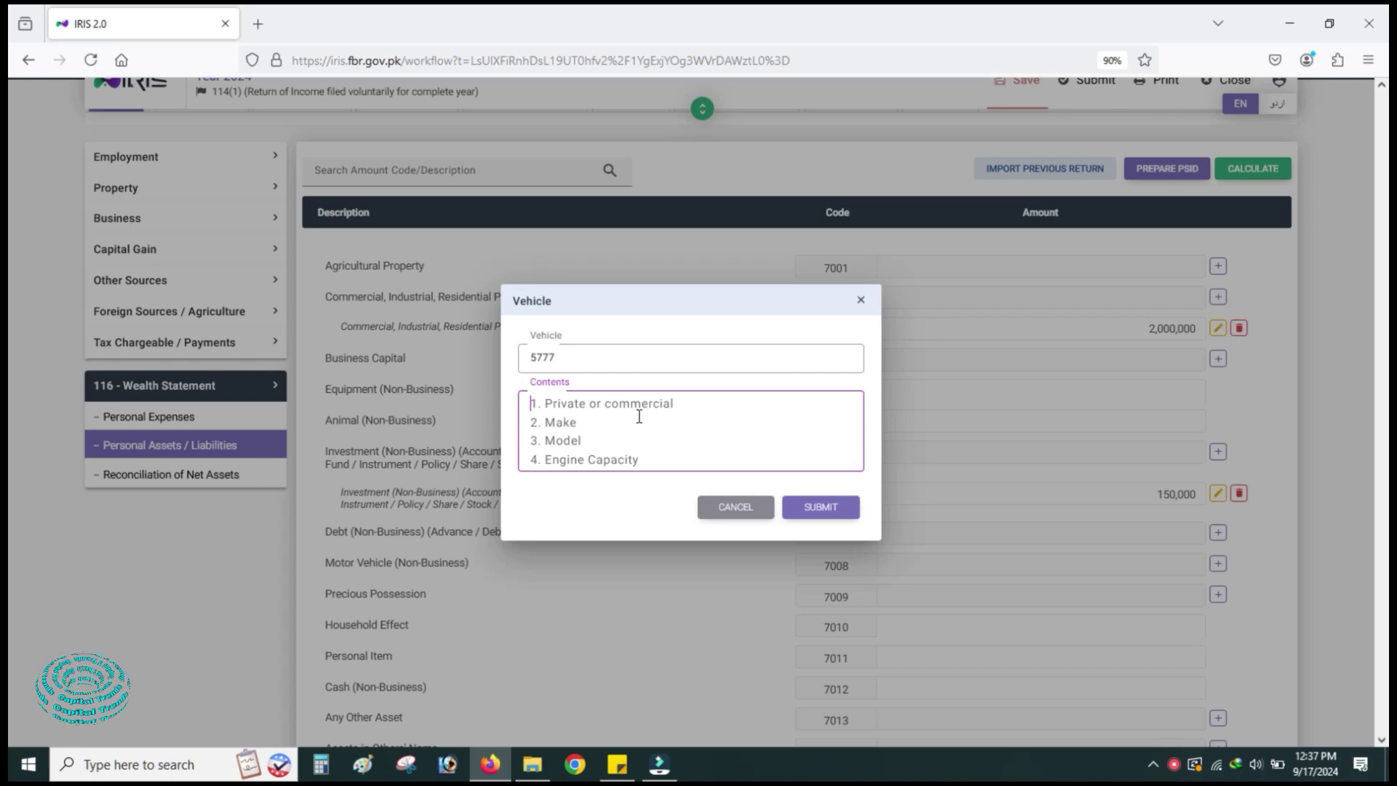
pyautogui.write('ghj')
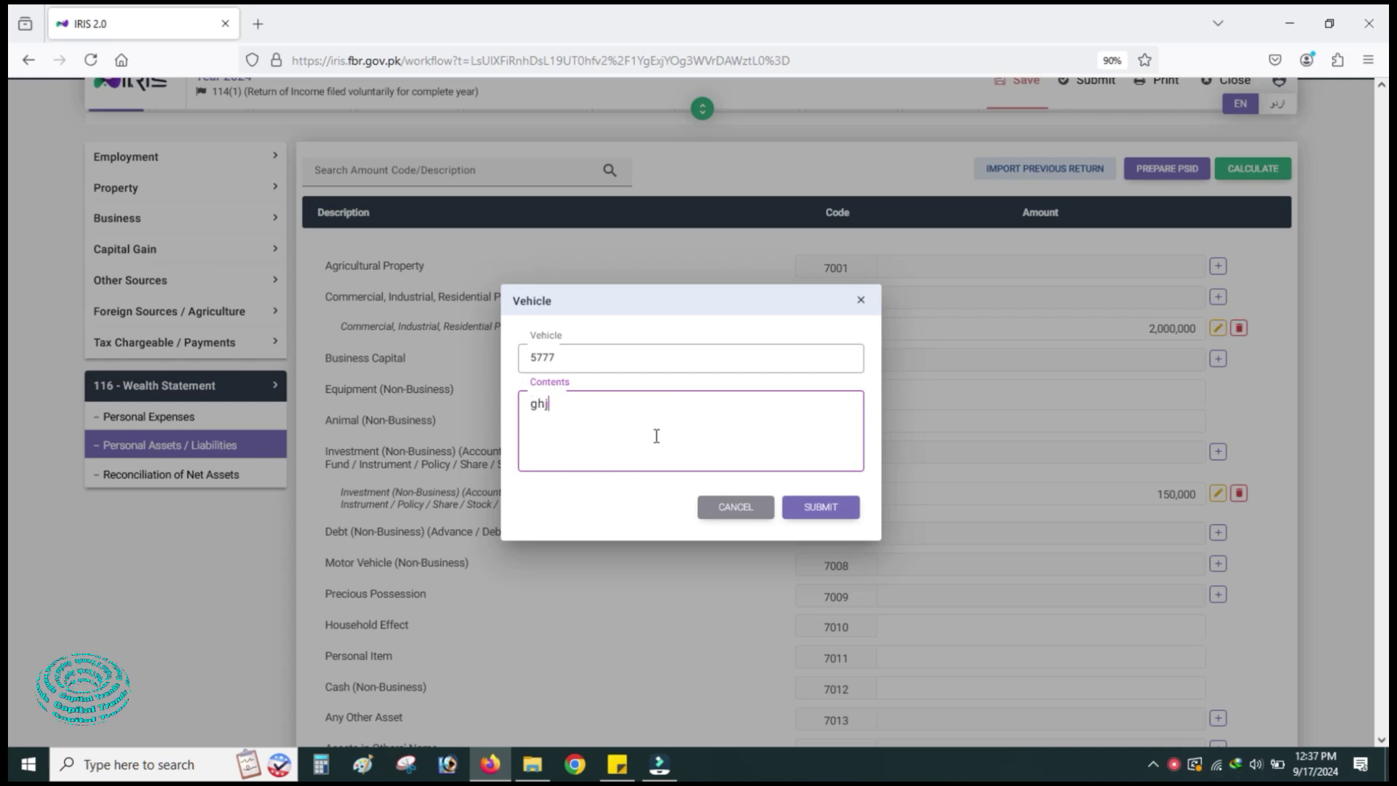
pyautogui.click(805, 511)
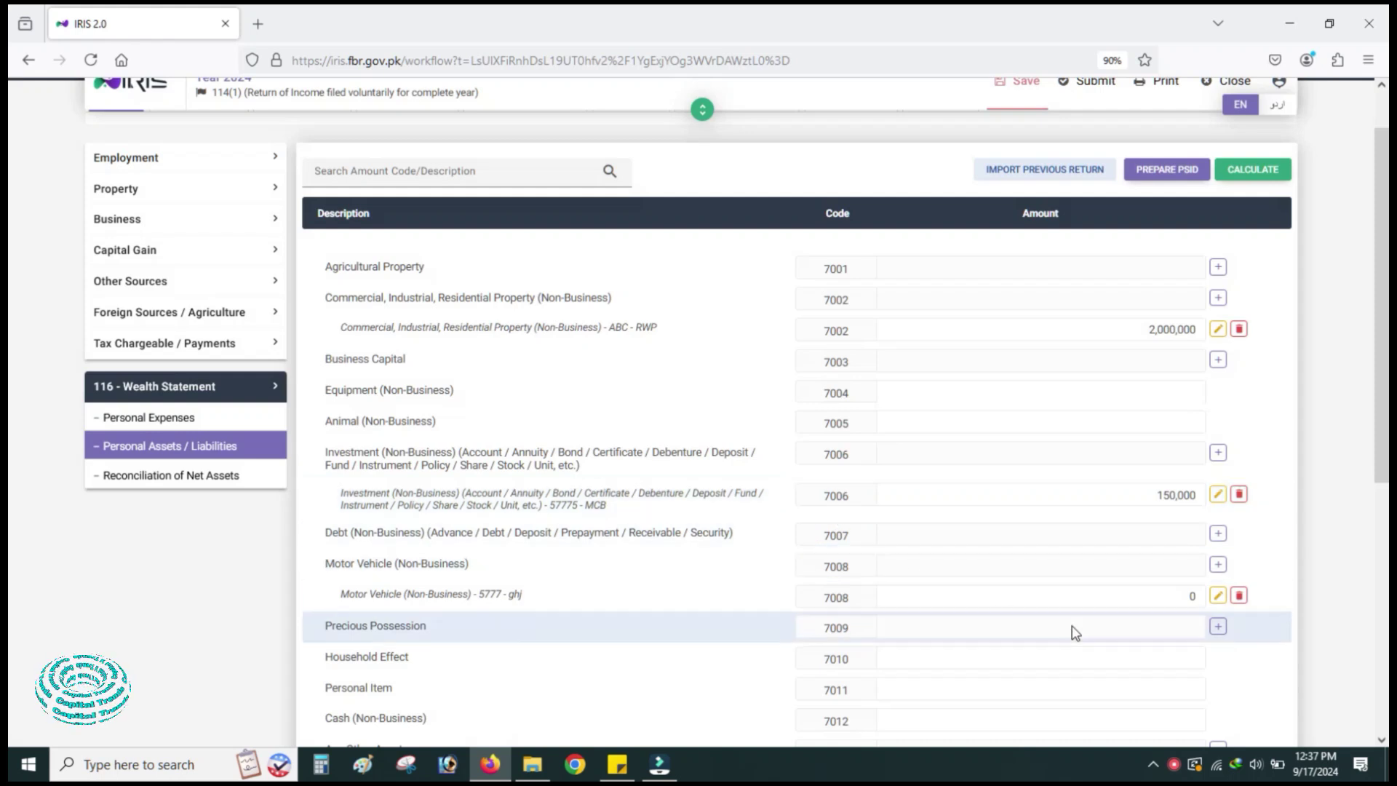
# - Enter 1,500,000 as the new motor vehicle's amount
pyautogui.moveTo(1136, 594); pyautogui.dragTo(1197, 598)
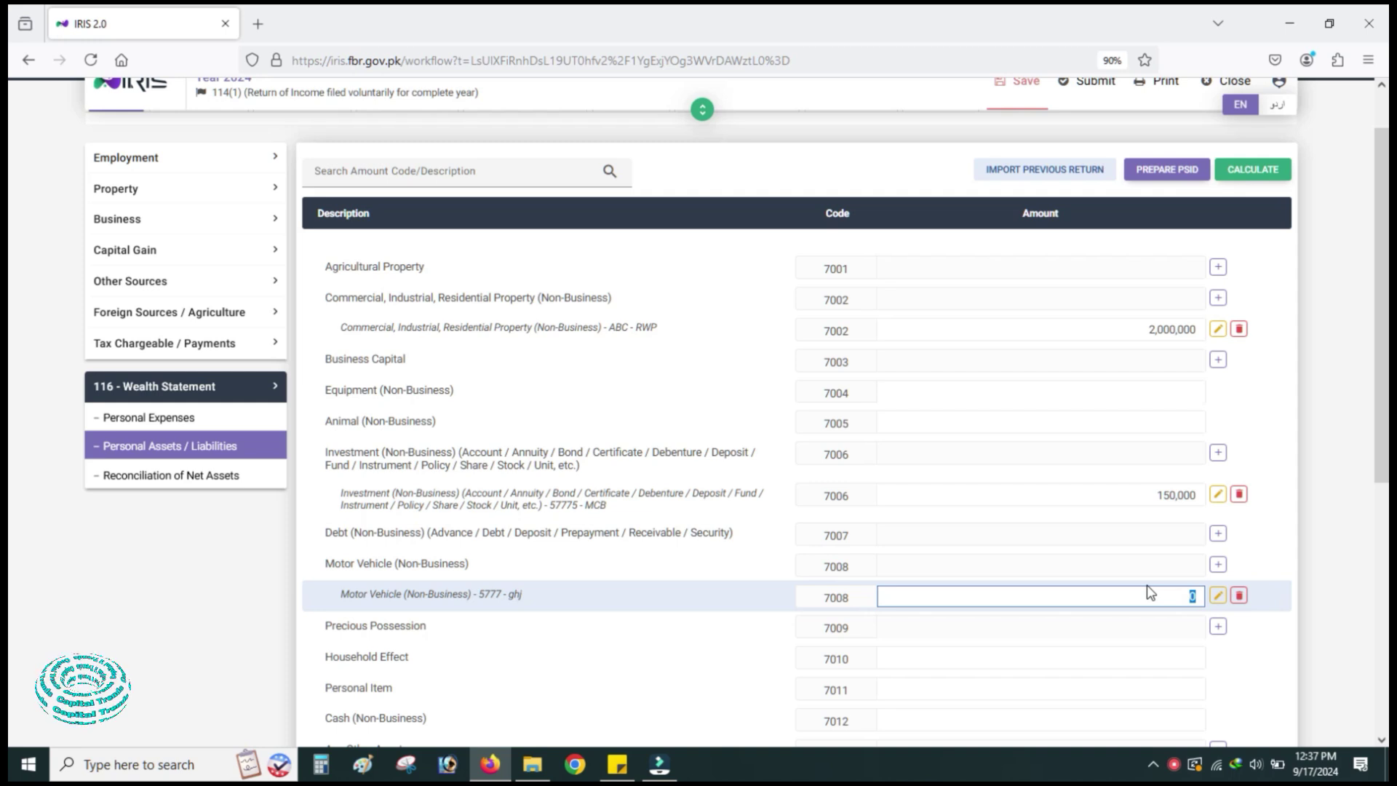
pyautogui.write('1')
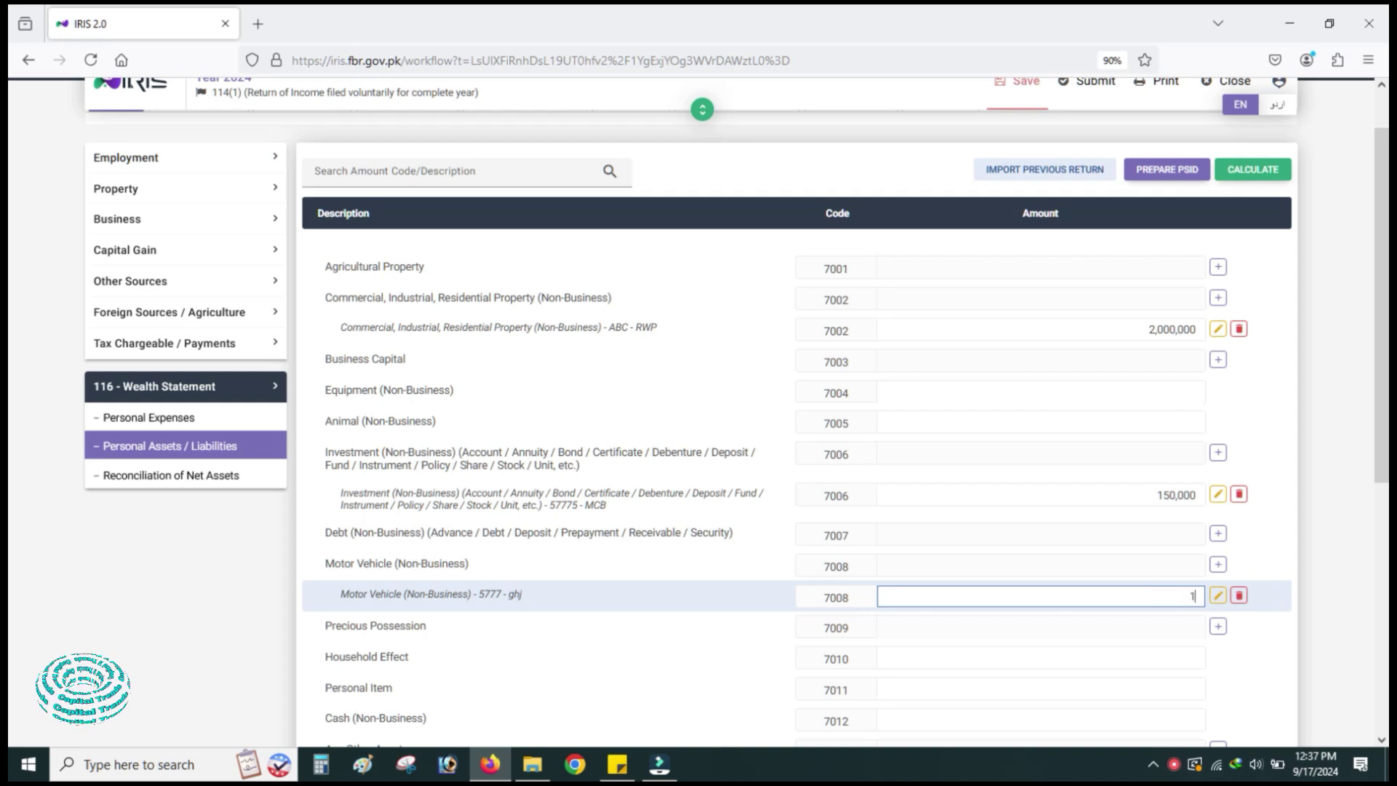
pyautogui.write(',5')
pyautogui.write('00')
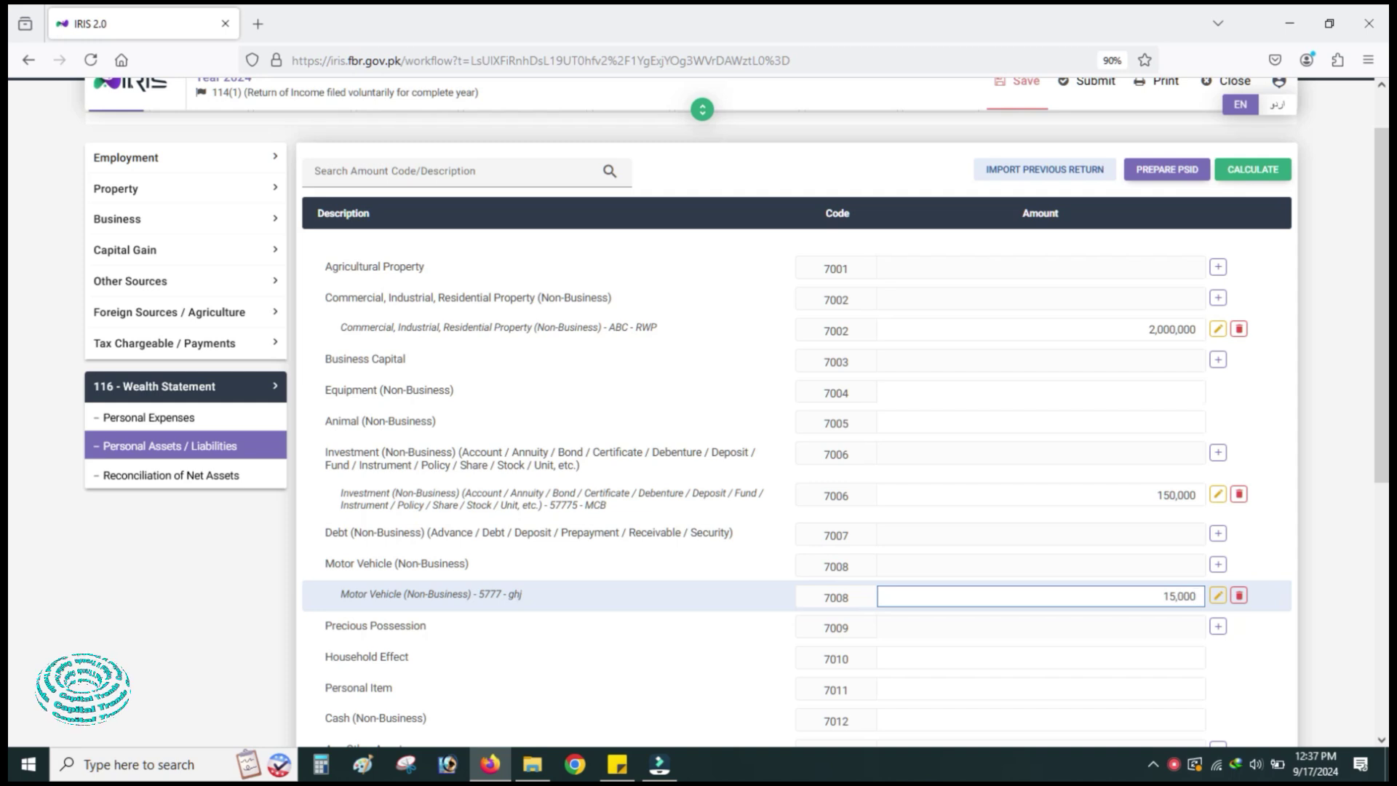
pyautogui.write(',000')
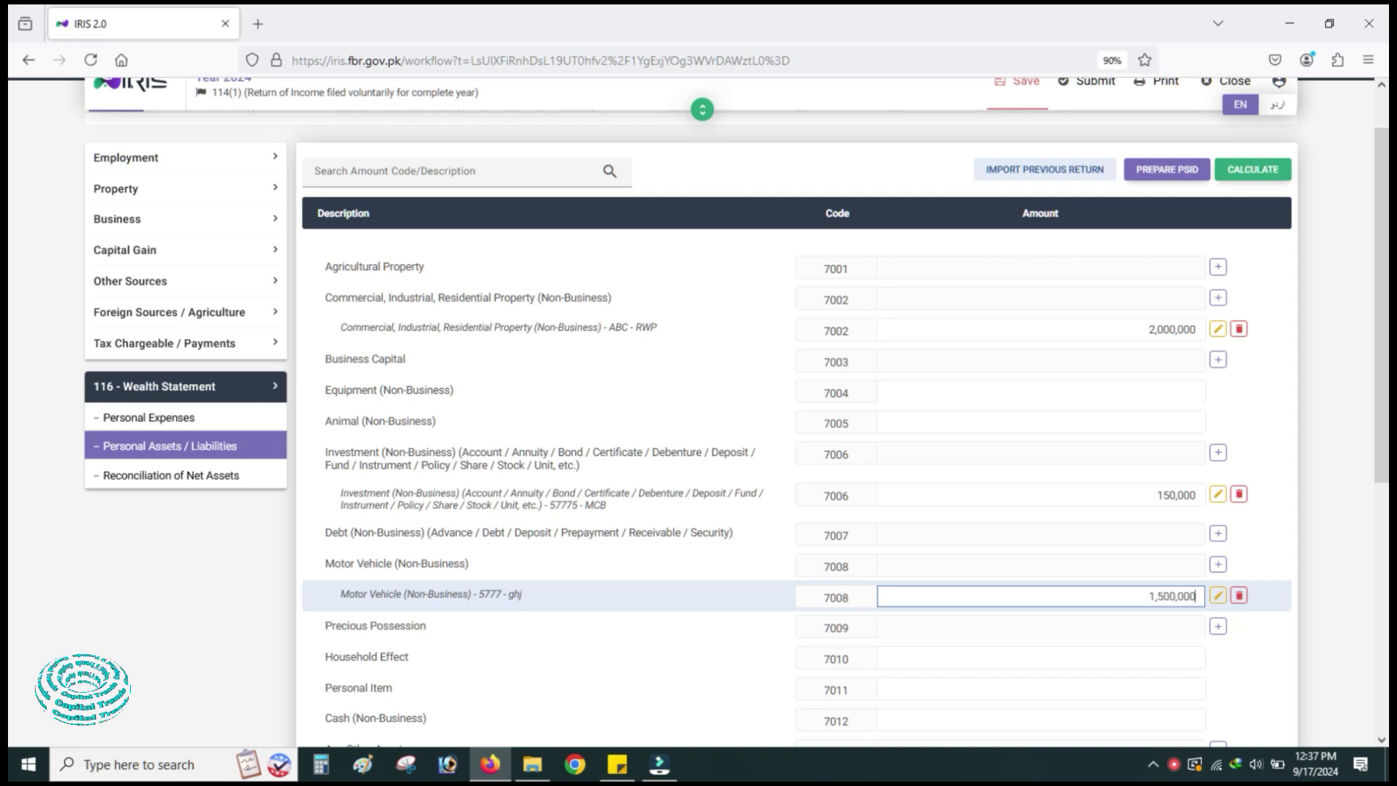
pyautogui.scroll(-1, 1383, 418)
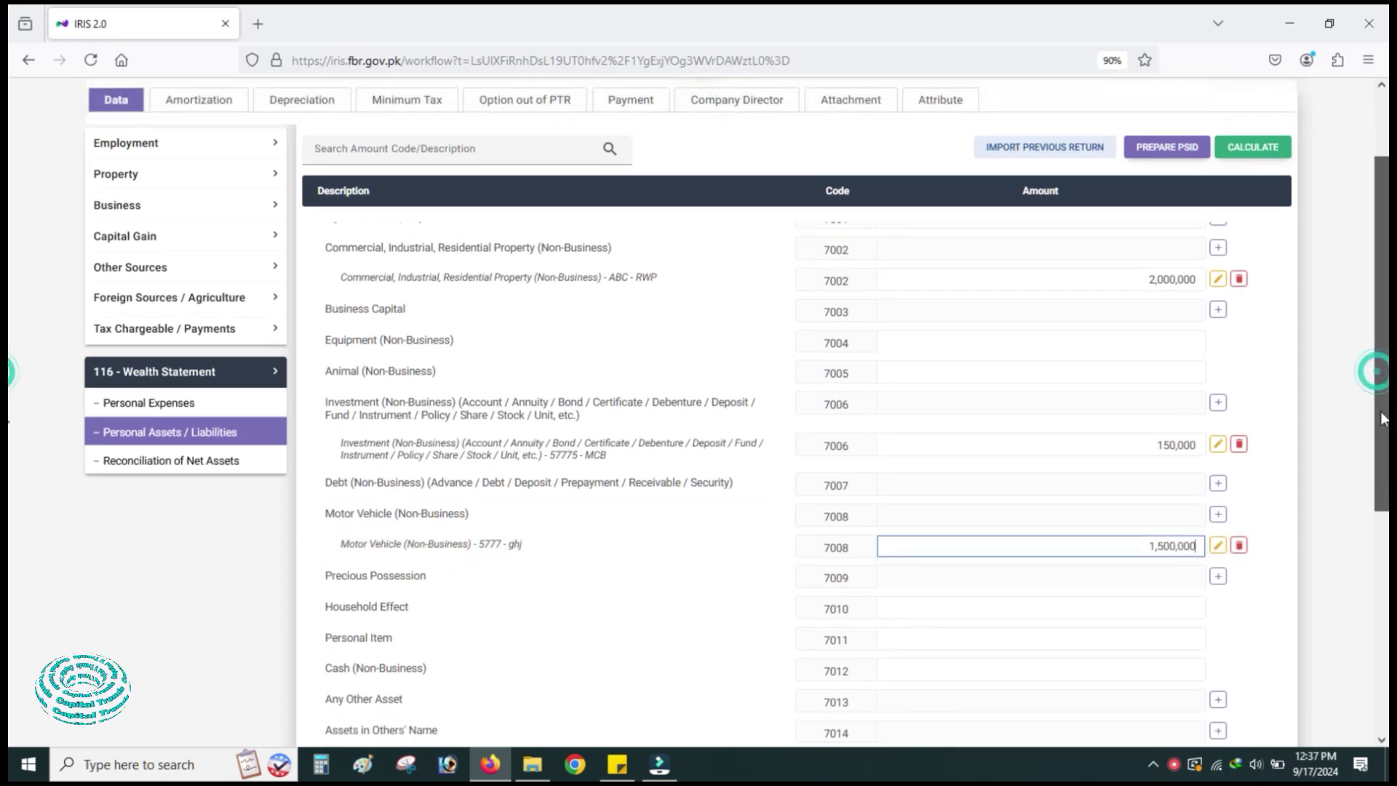
pyautogui.scroll(-2, 1383, 419)
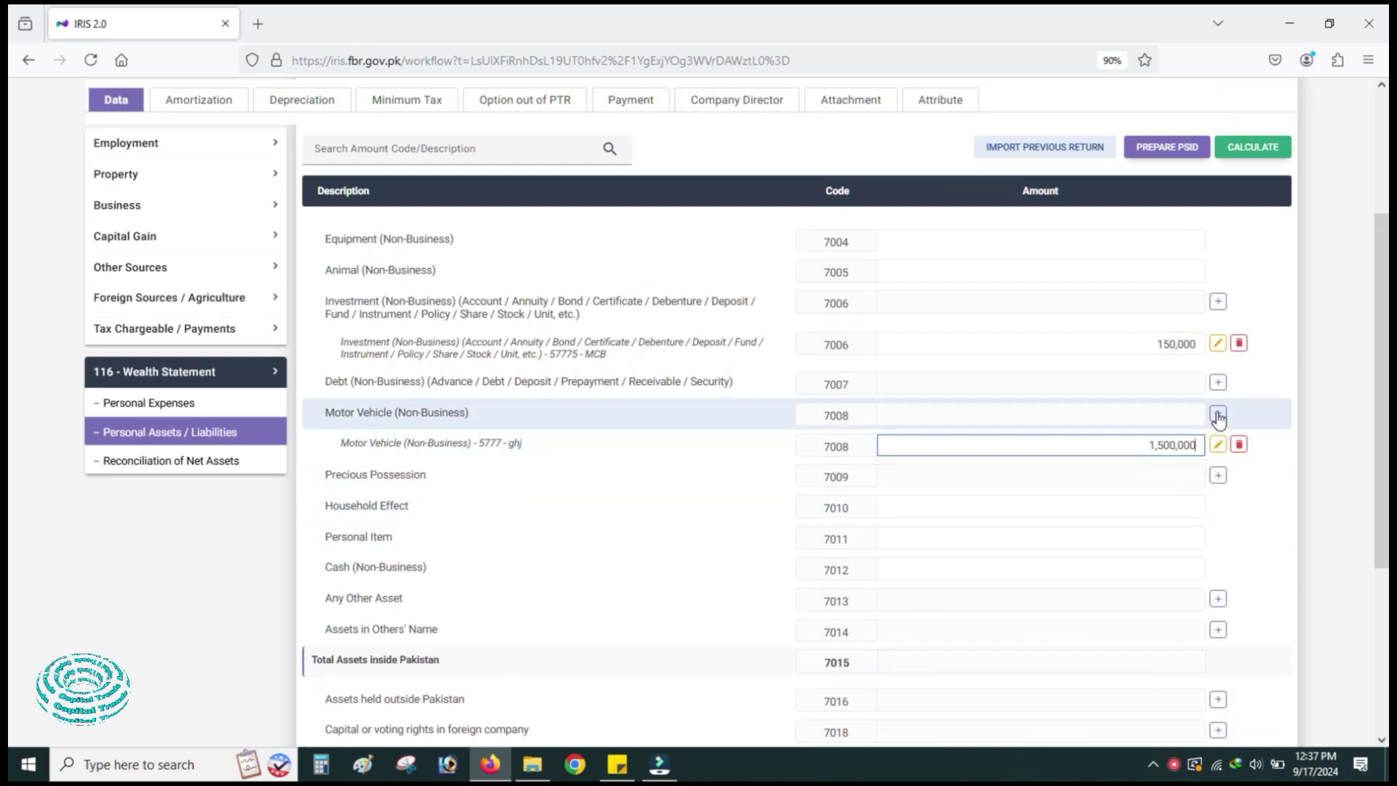
# - Enter 400,000 for Household Effect (7010) and 200,000 for Personal Item (7011)
pyautogui.click(1329, 513)
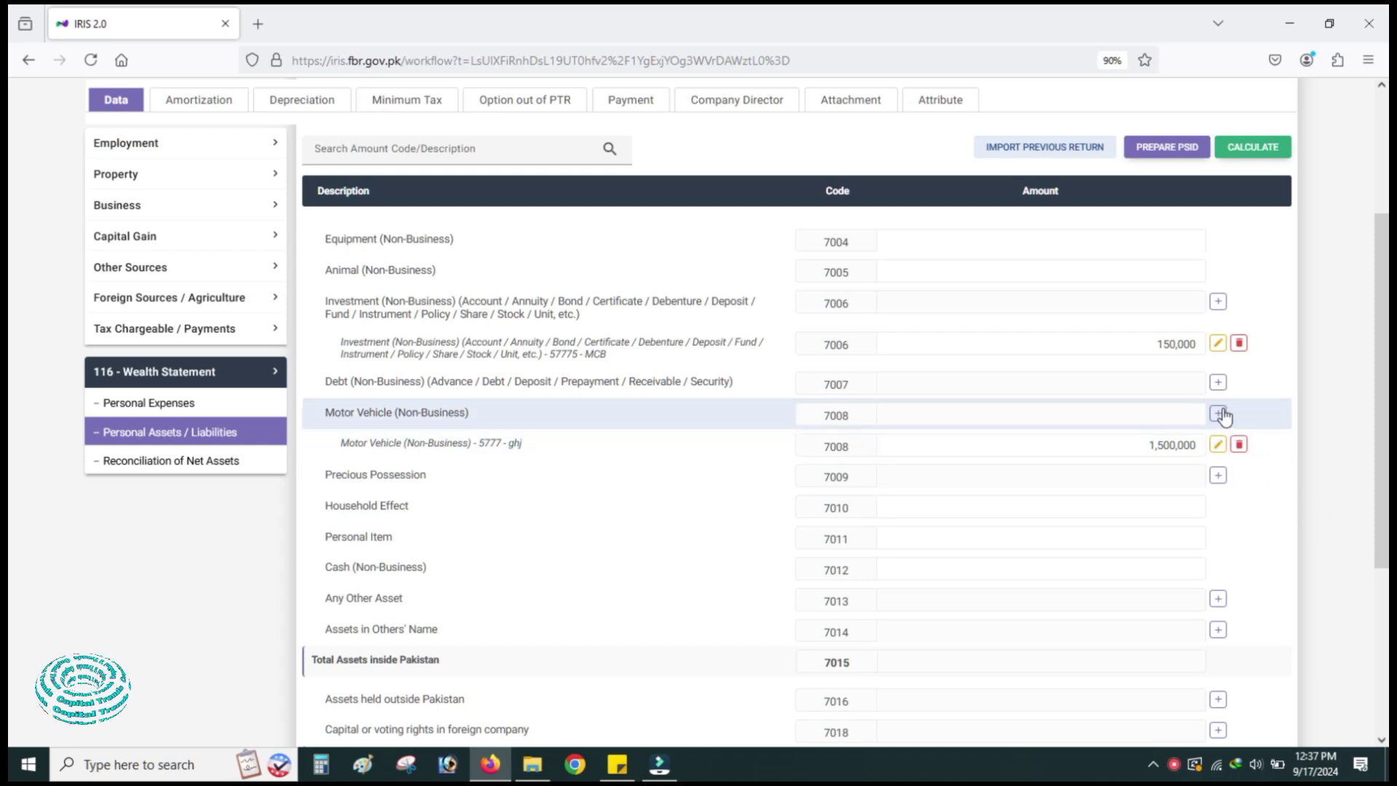
pyautogui.click(1192, 512)
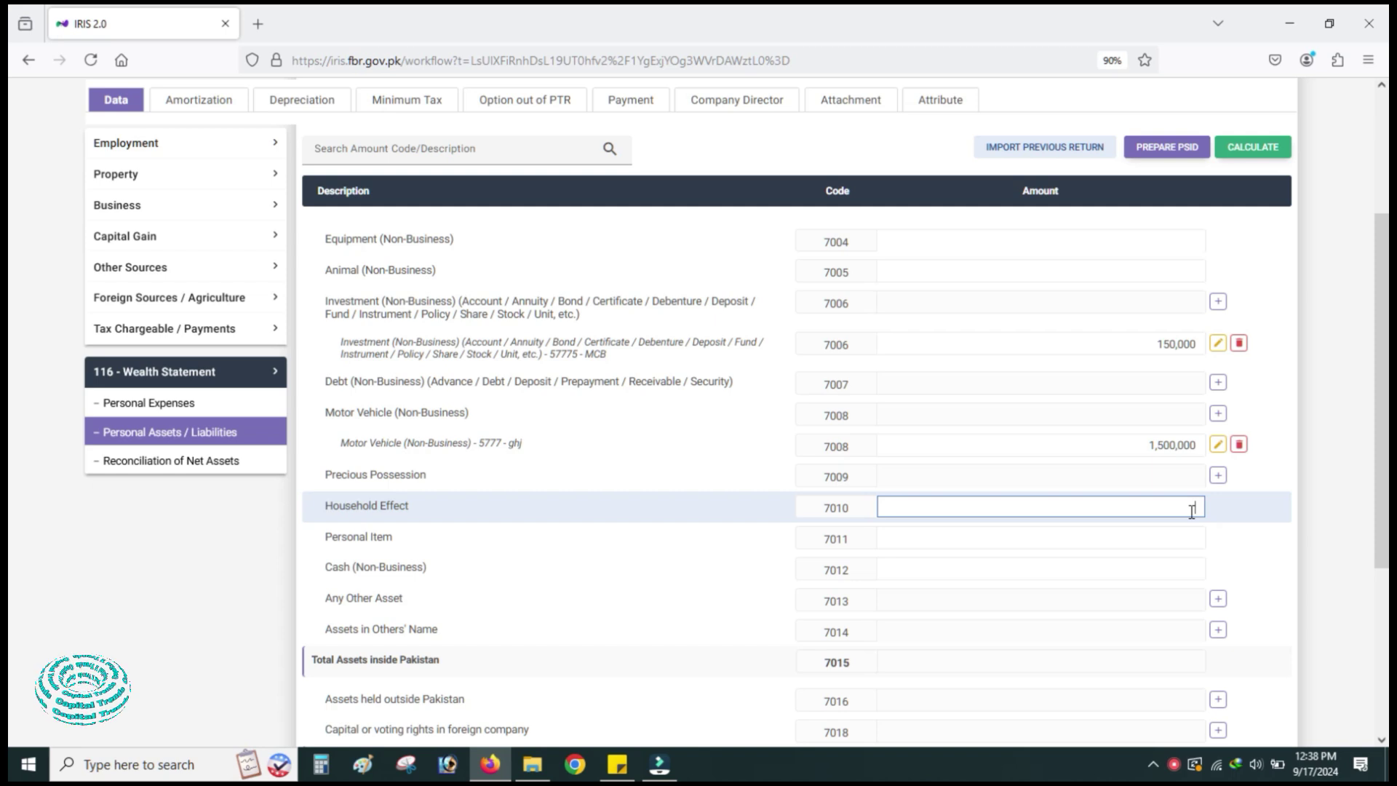
pyautogui.write('40')
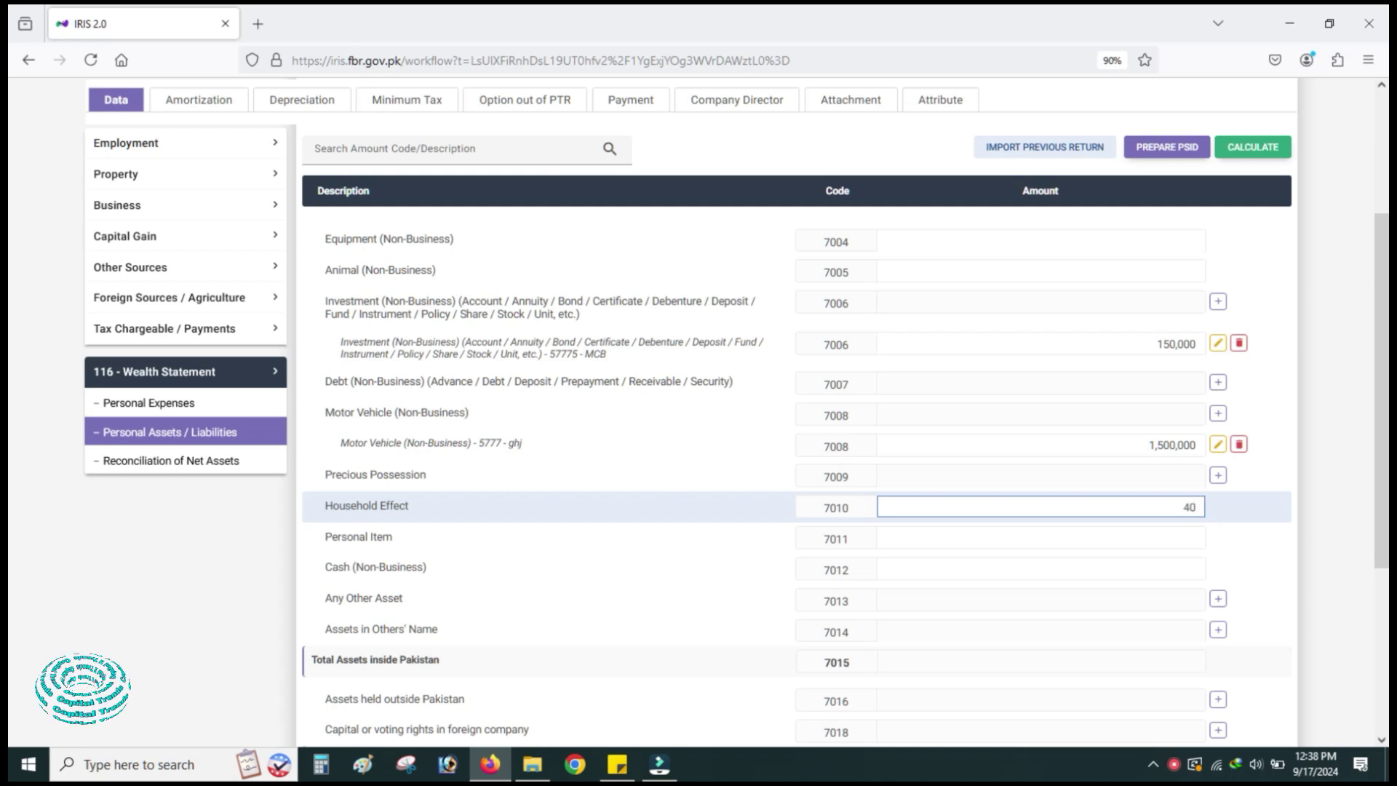
pyautogui.write('0,000')
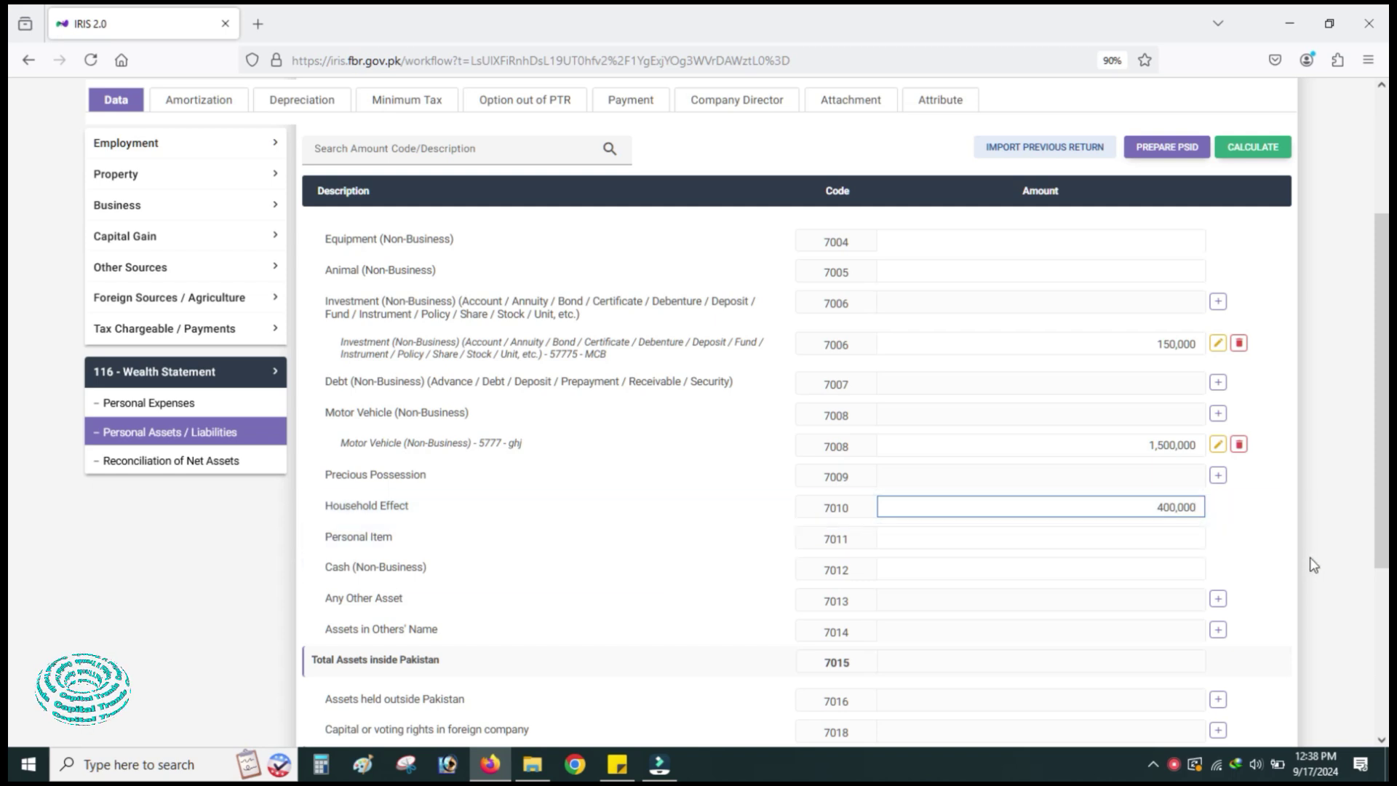
pyautogui.click(1328, 571)
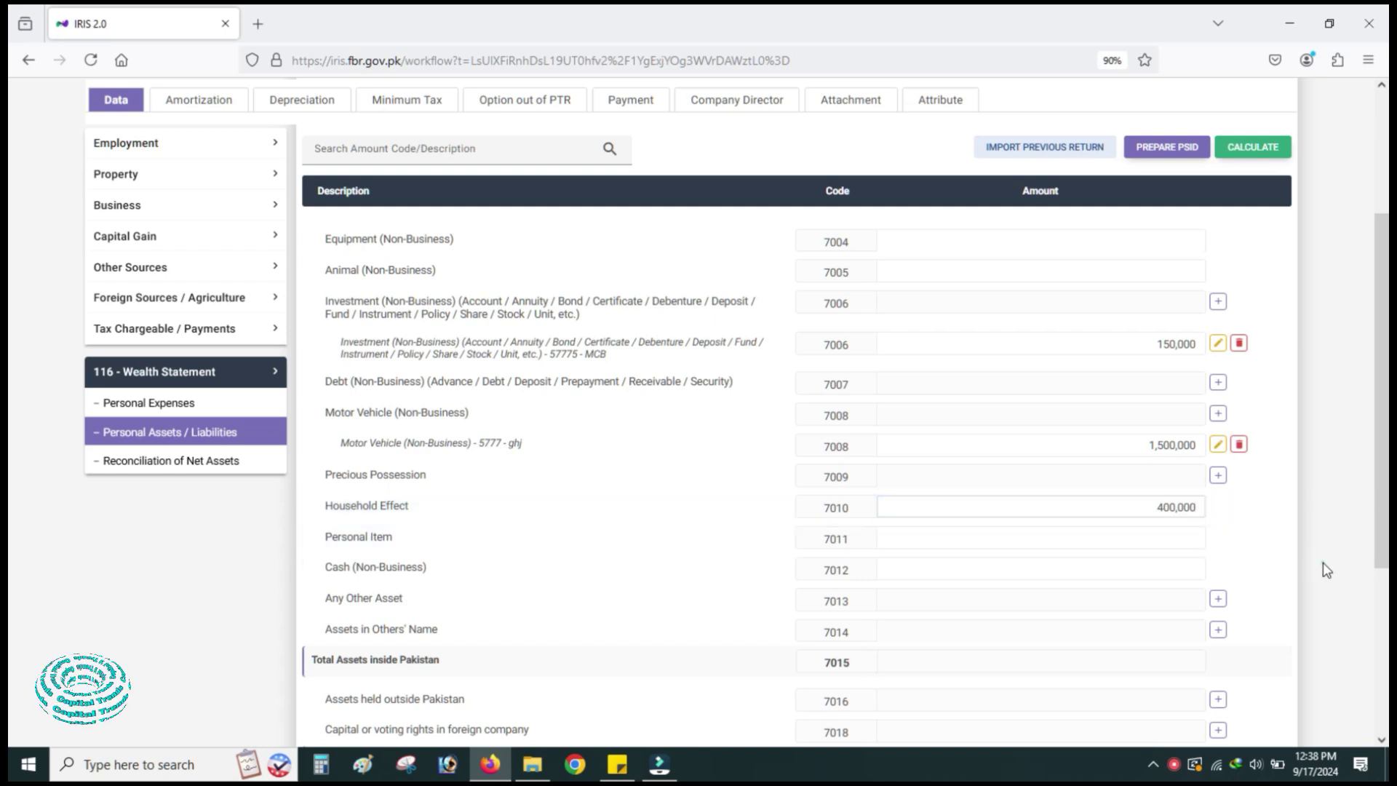
pyautogui.click(1171, 536)
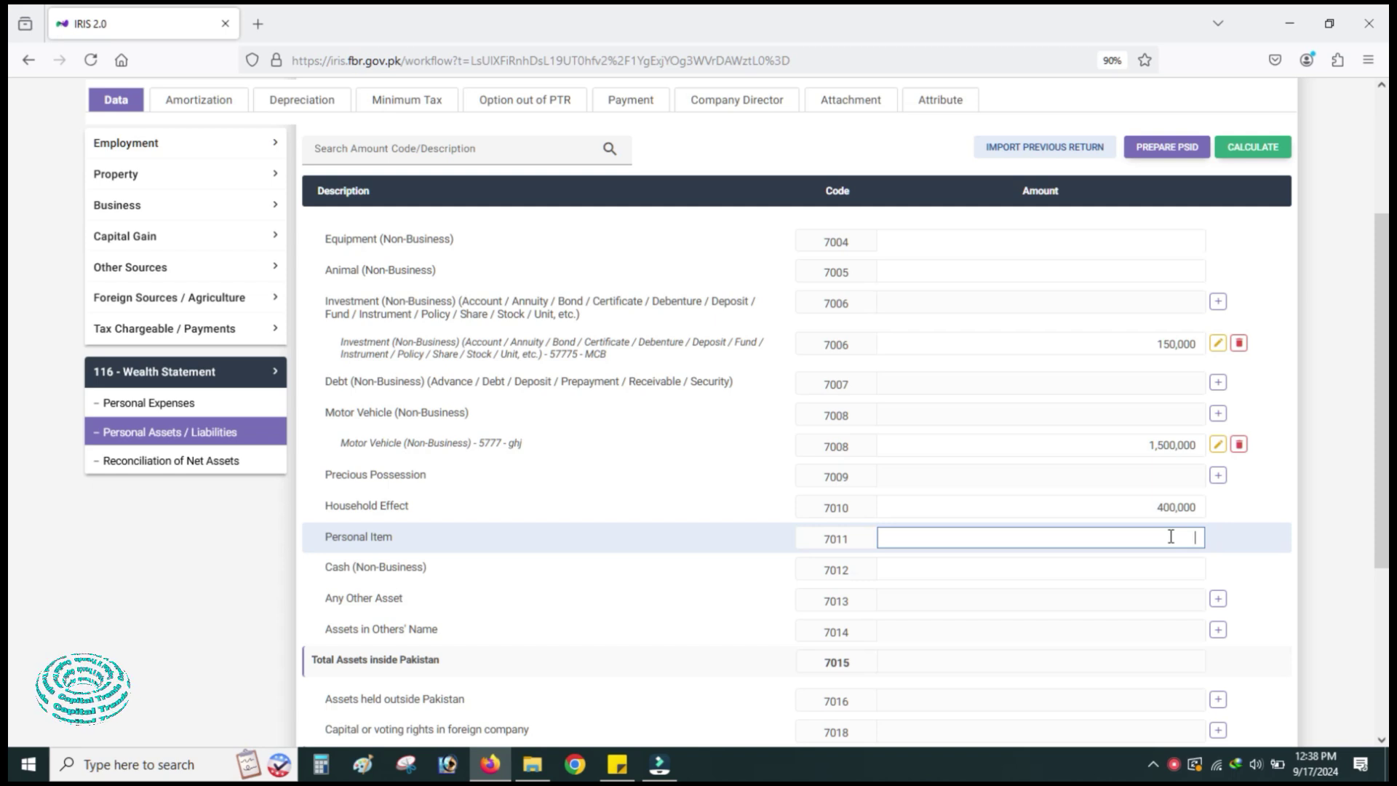
pyautogui.write('2000000')
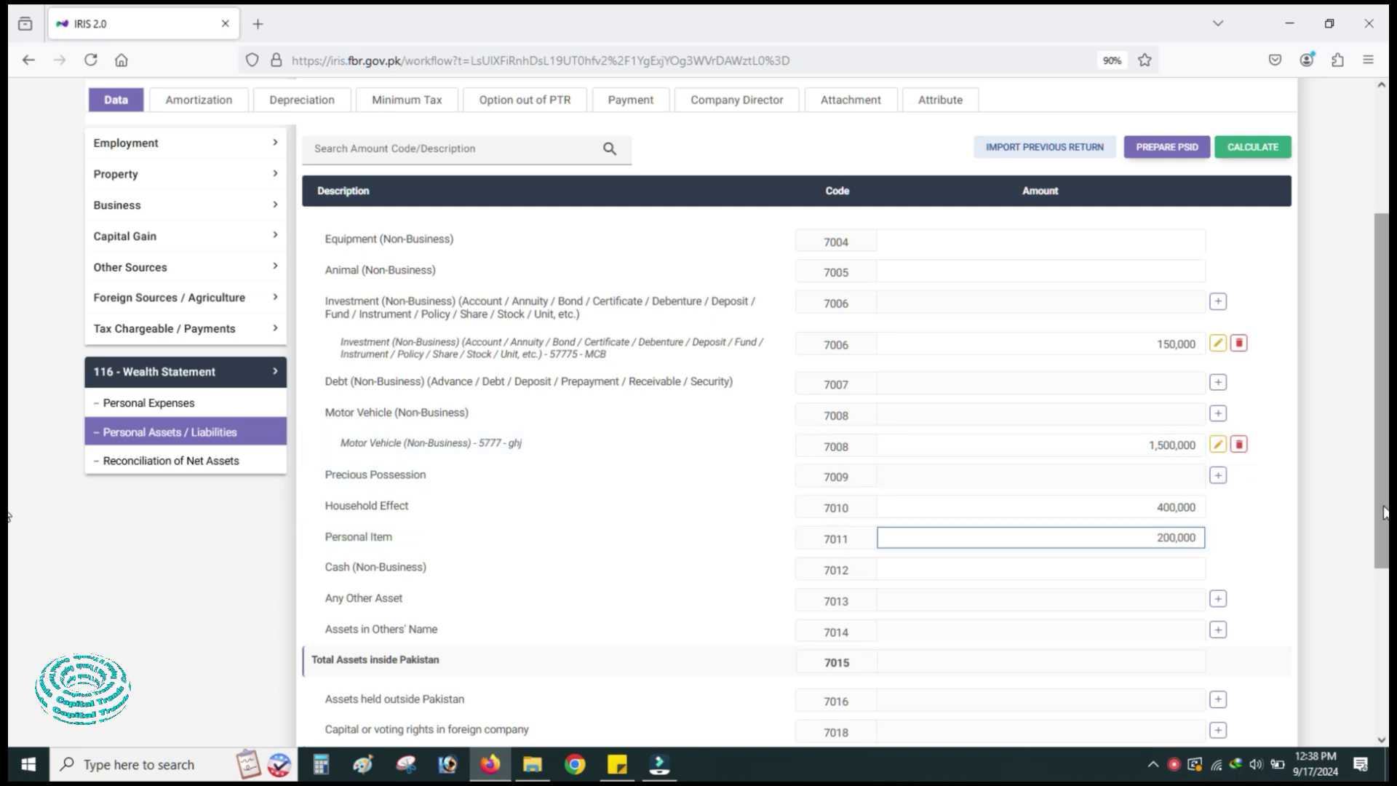
pyautogui.scroll(-2, 1385, 512)
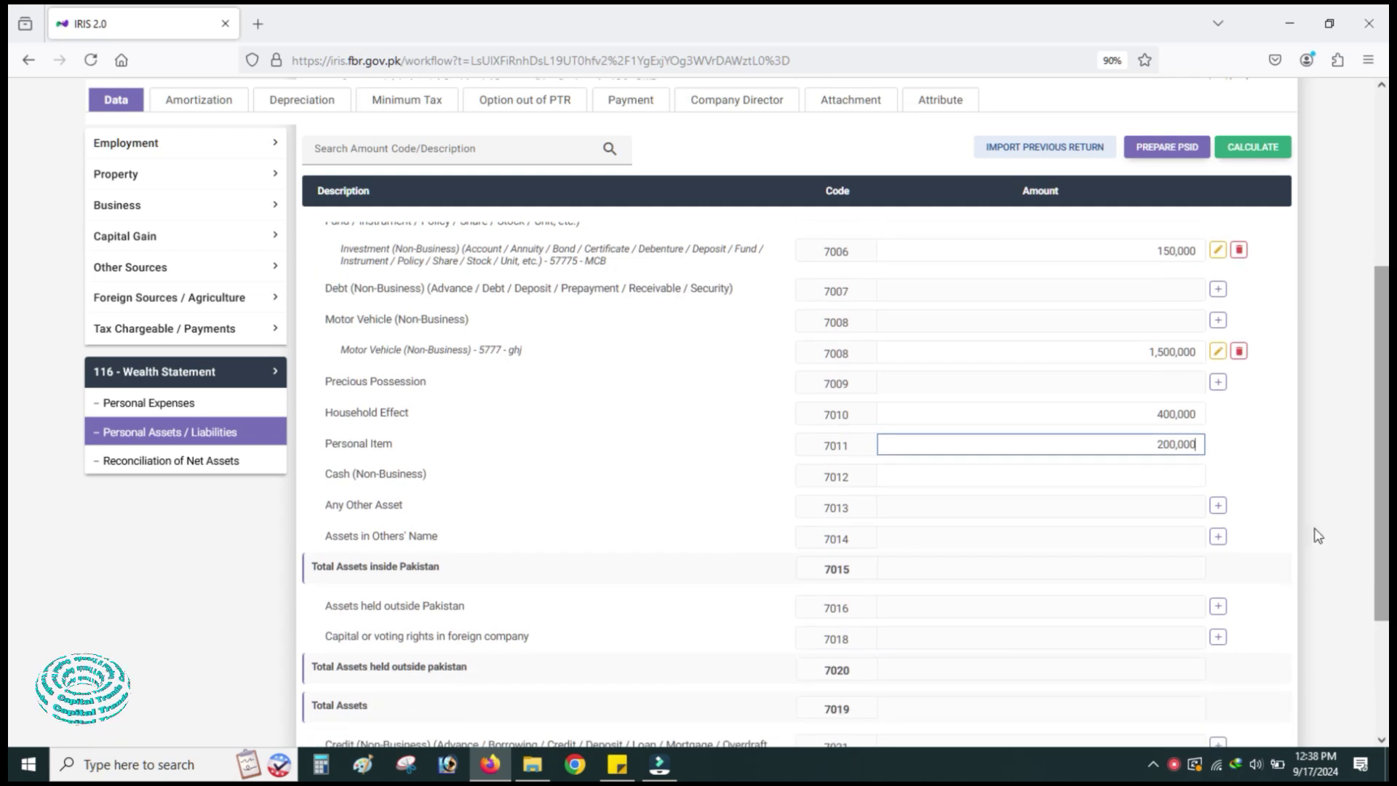
# - Recalculate from the Cash (Non-Business) field and confirm Total and Net Assets of 4,250,000
pyautogui.click(1187, 476)
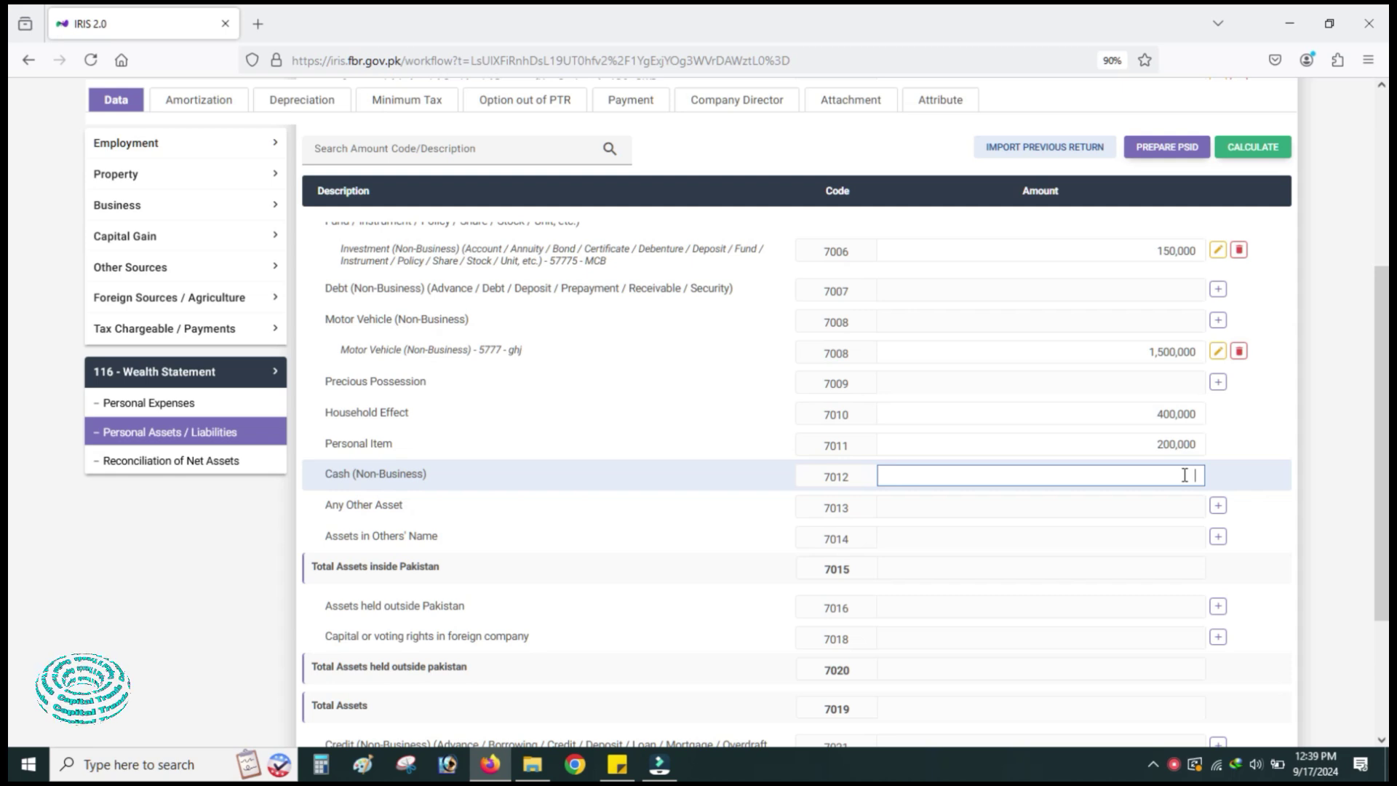
pyautogui.click(1332, 530)
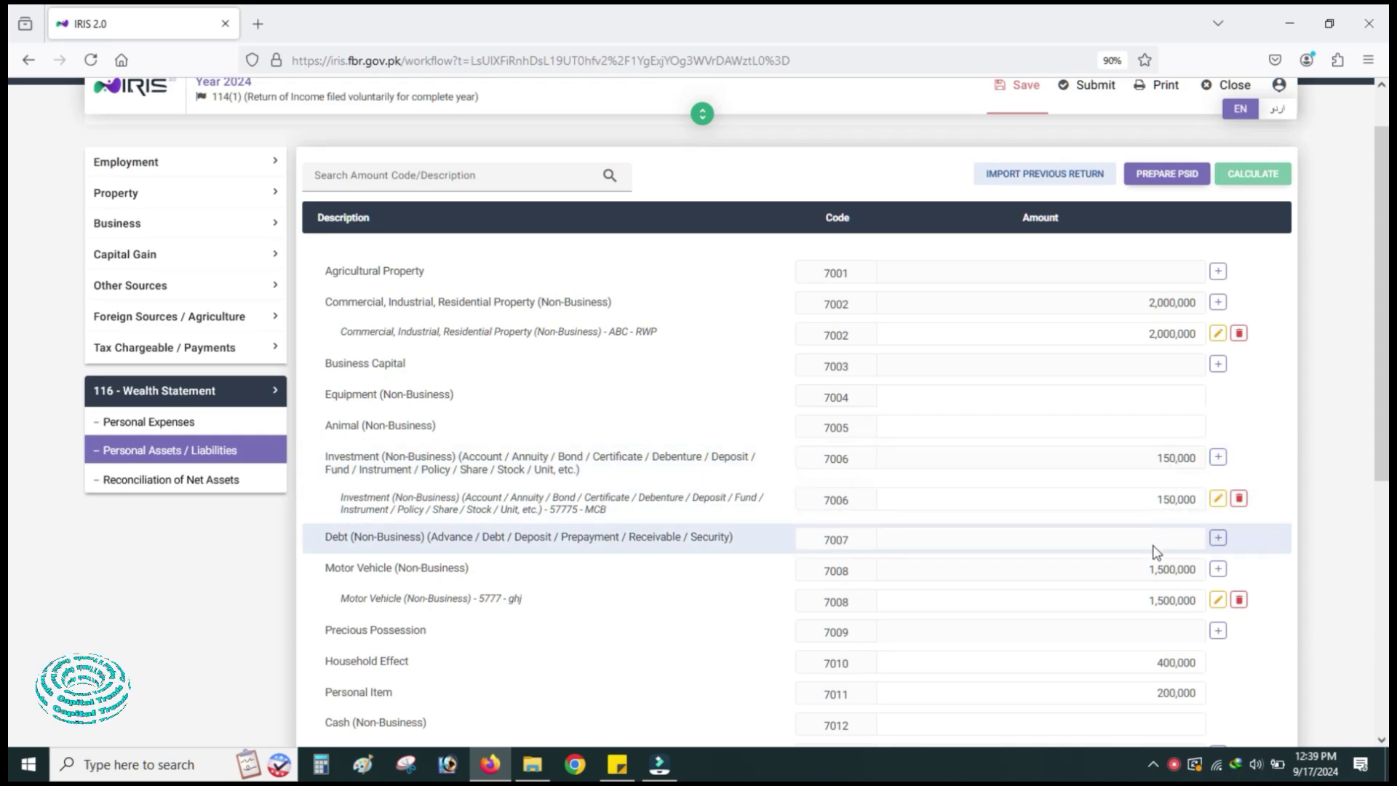
pyautogui.scroll(-2, 1157, 585)
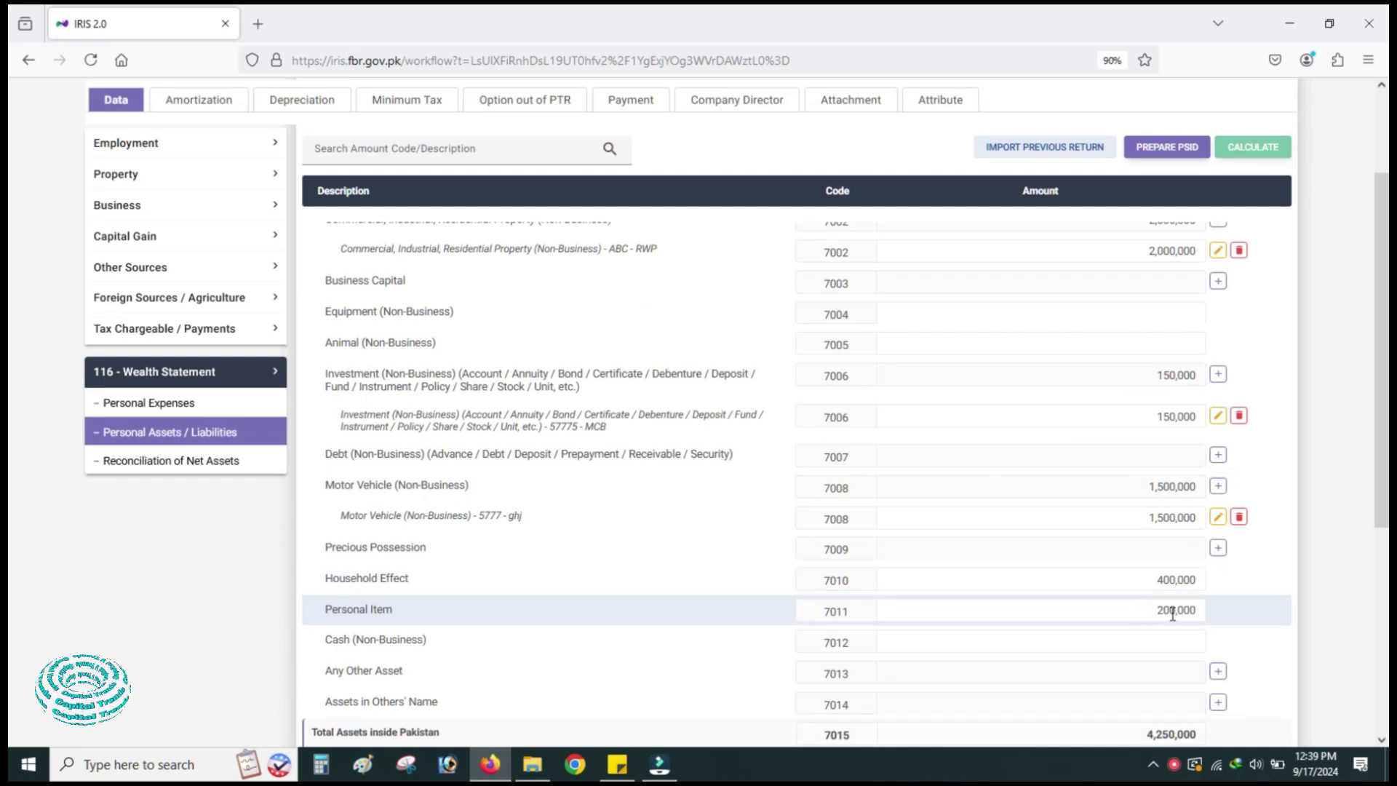
pyautogui.scroll(-2, 1263, 601)
pyautogui.scroll(-4, 1280, 601)
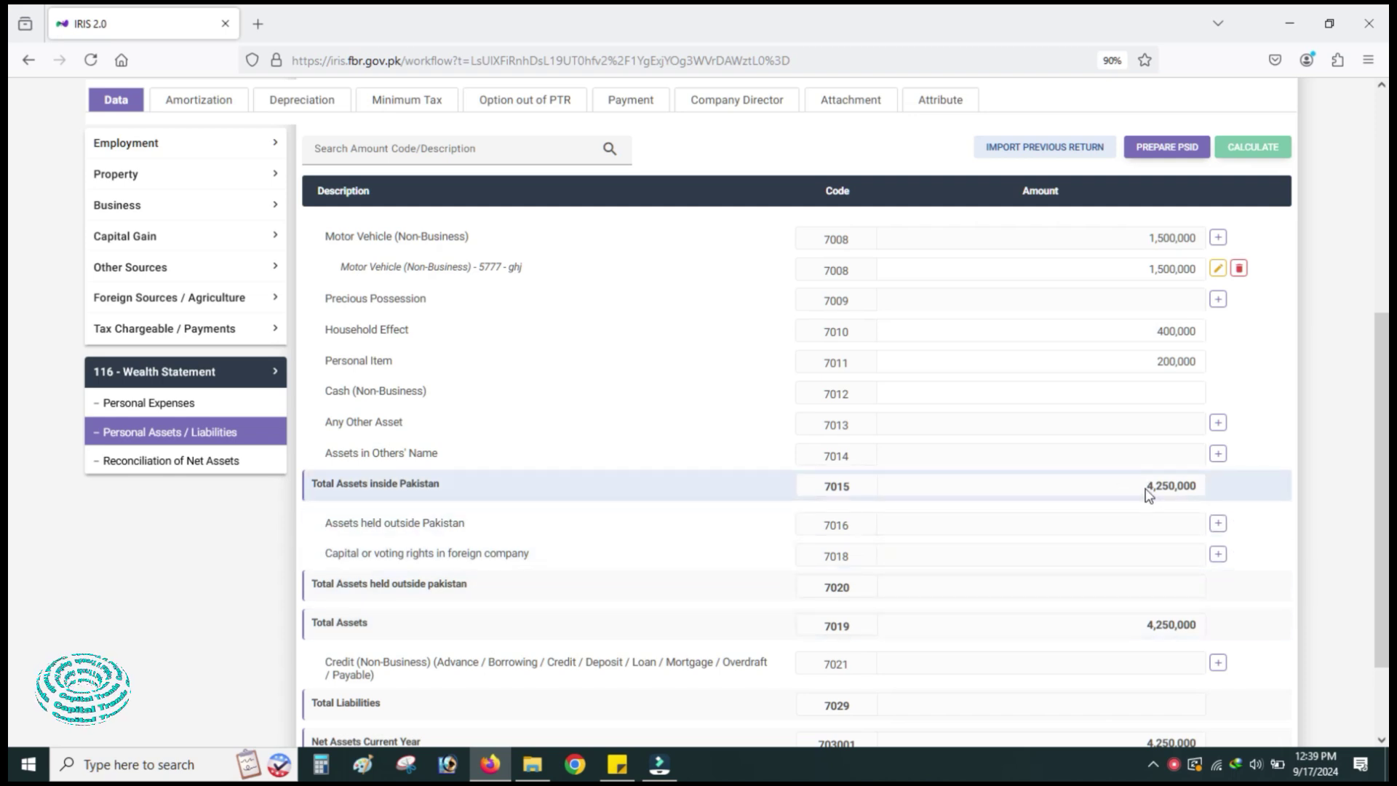
pyautogui.scroll(-2, 1259, 524)
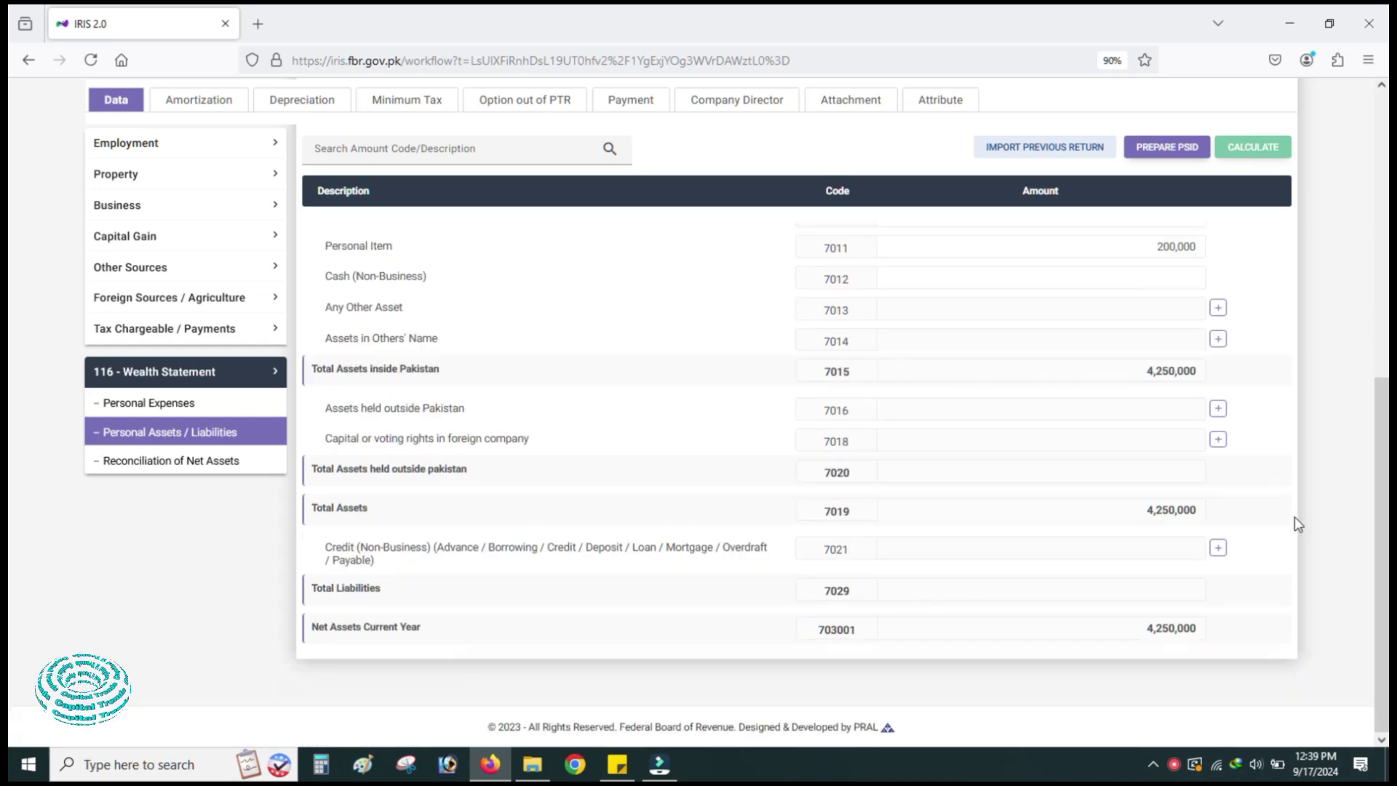
pyautogui.click(161, 466)
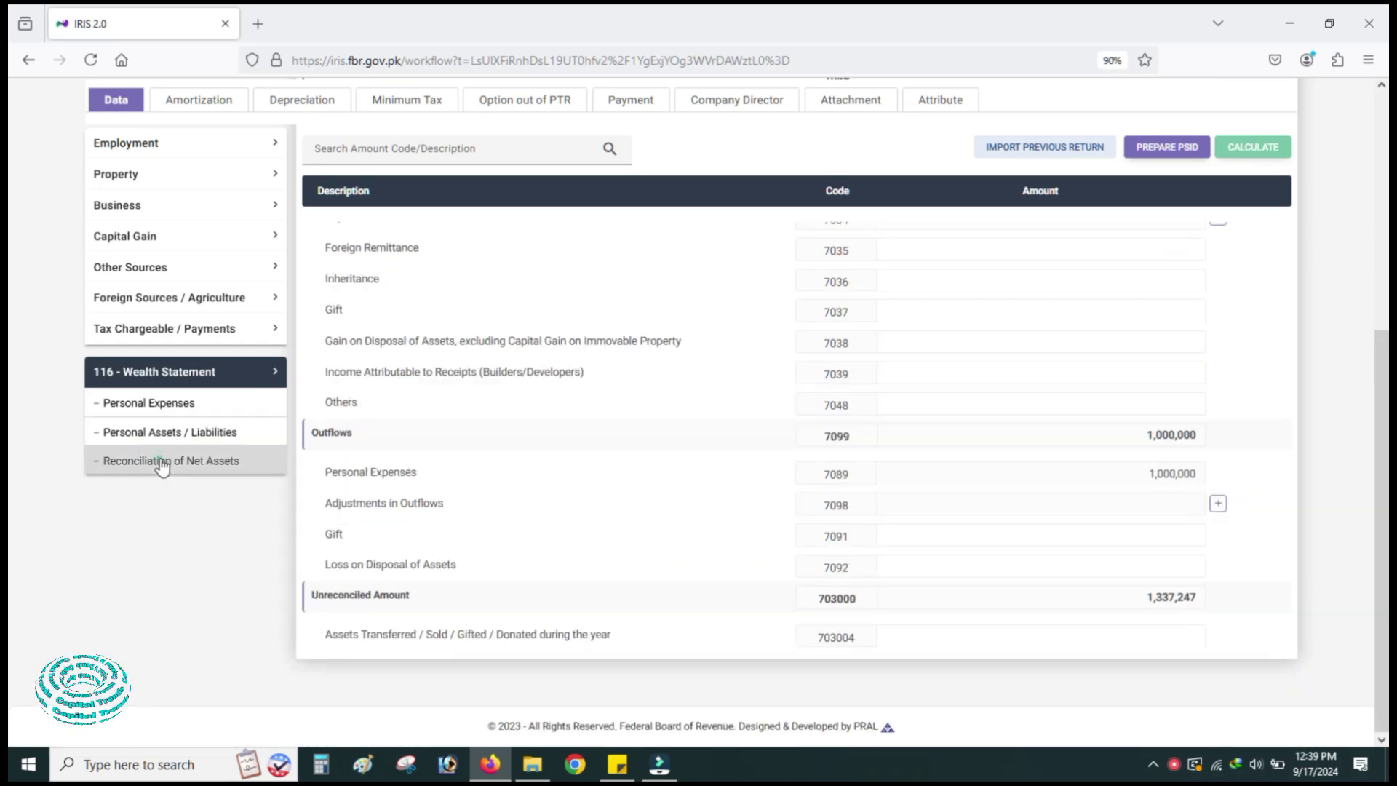
pyautogui.scroll(5, 1267, 499)
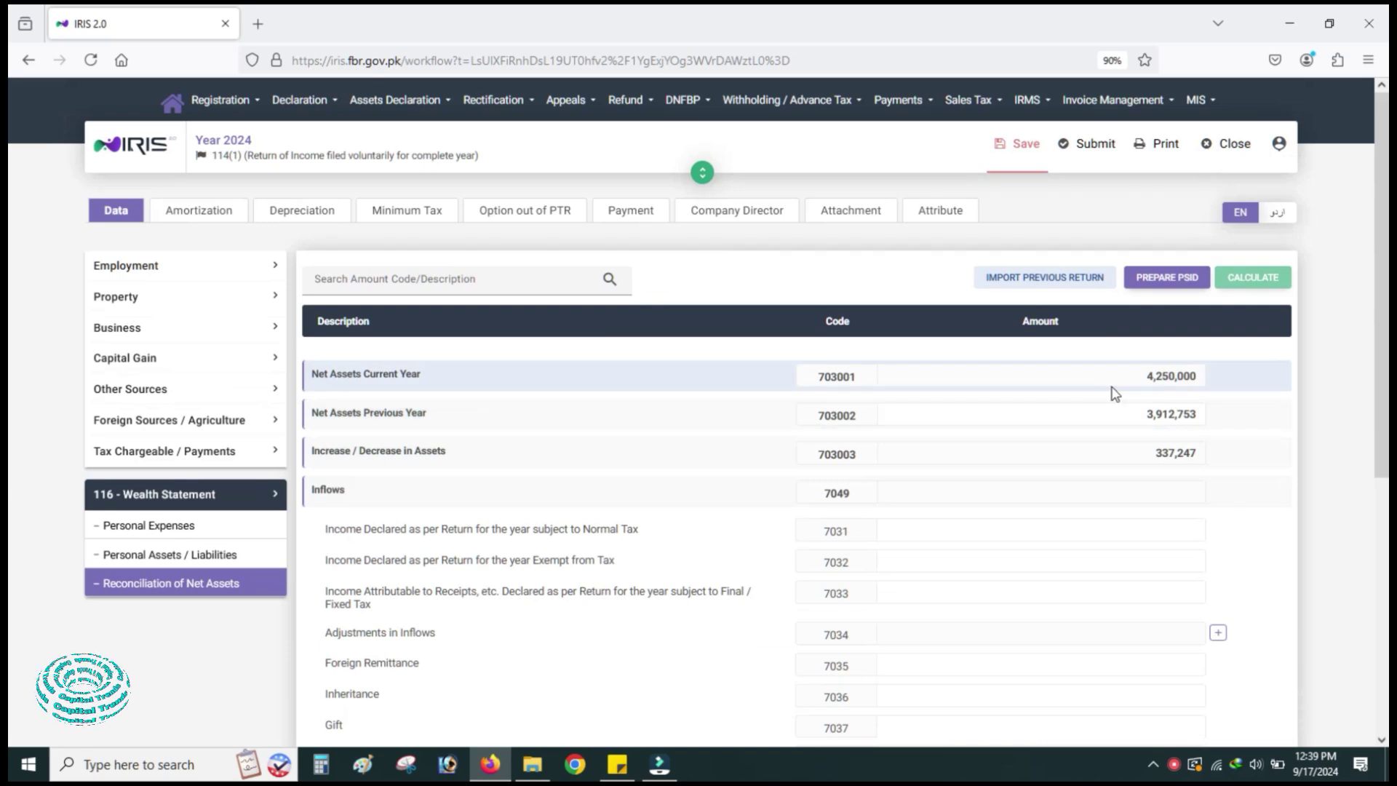
pyautogui.doubleClick(1151, 377)
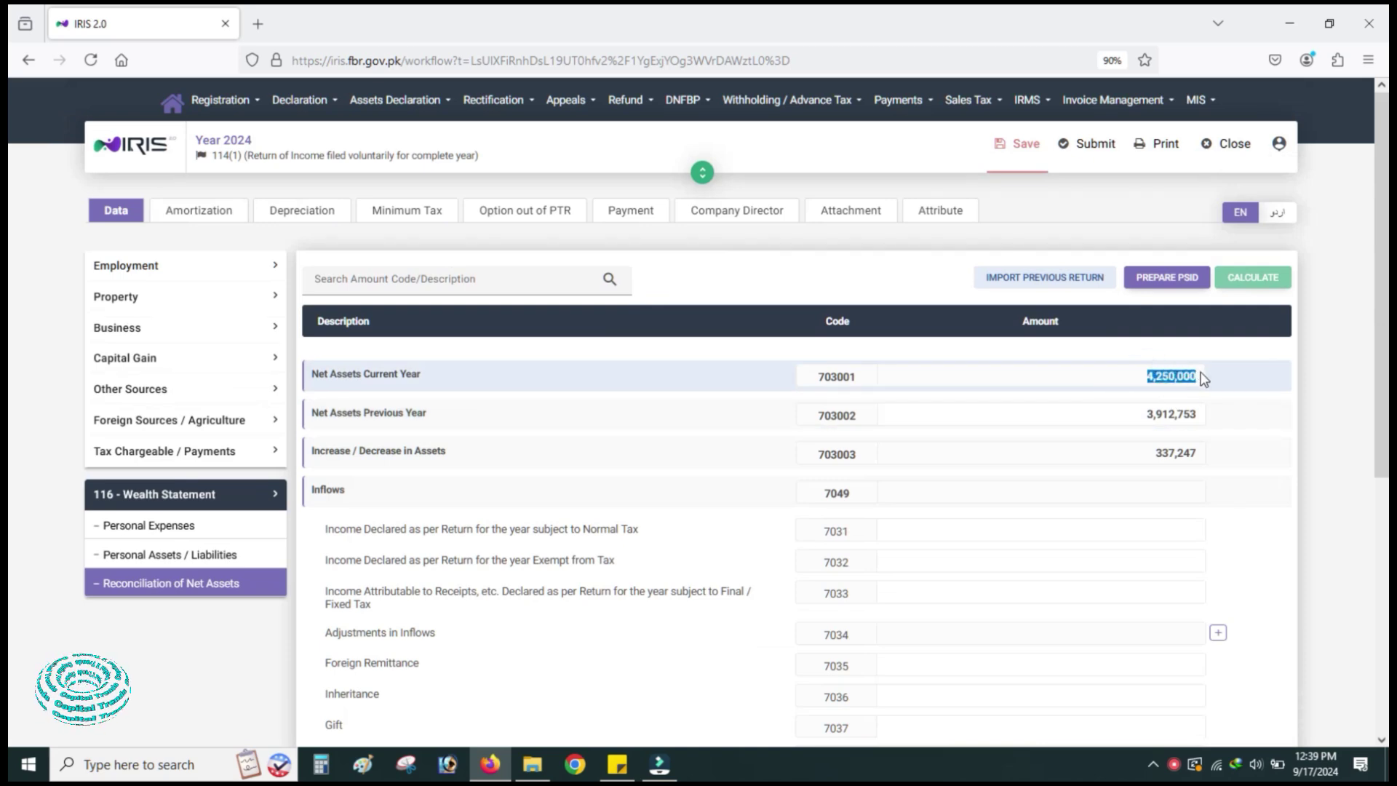
pyautogui.click(1148, 415)
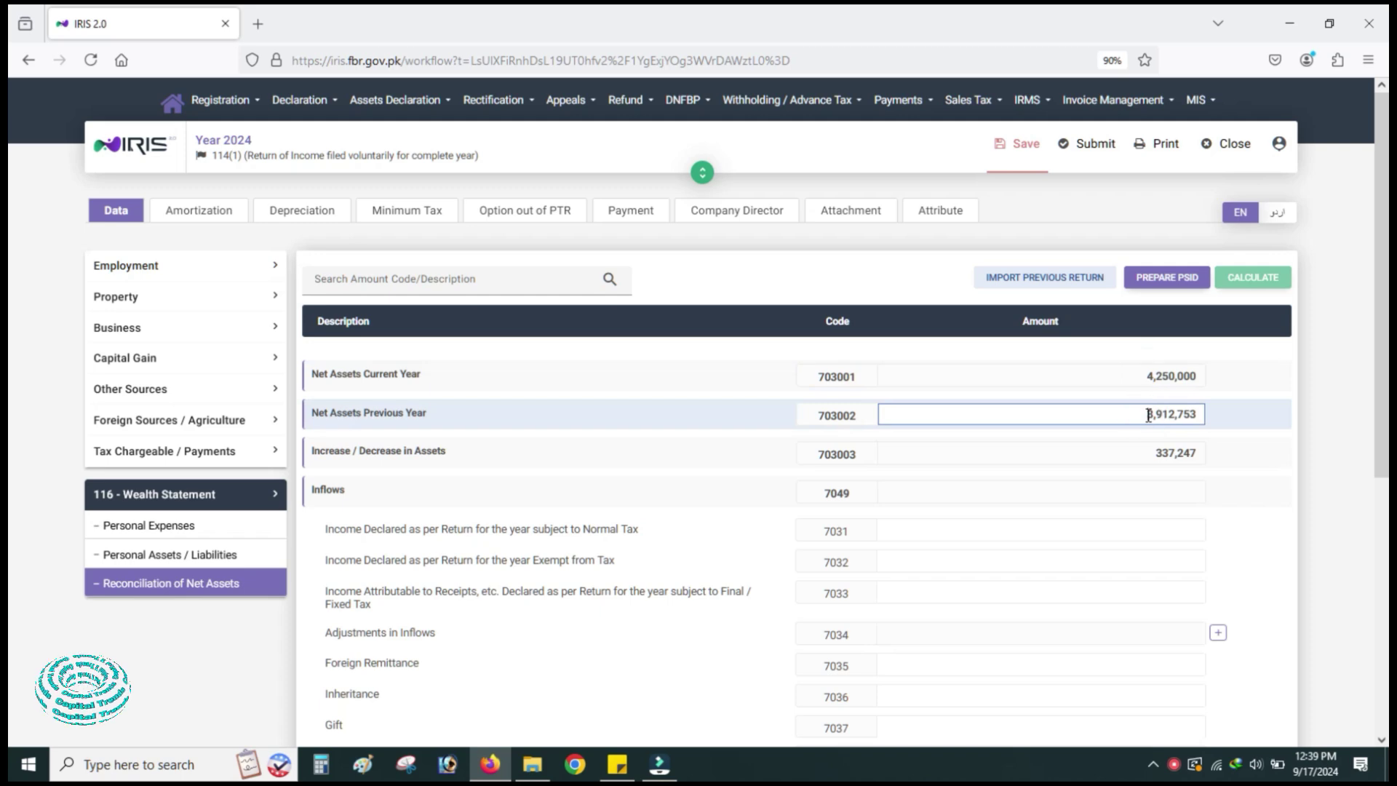
pyautogui.moveTo(1149, 415); pyautogui.dragTo(1201, 415)
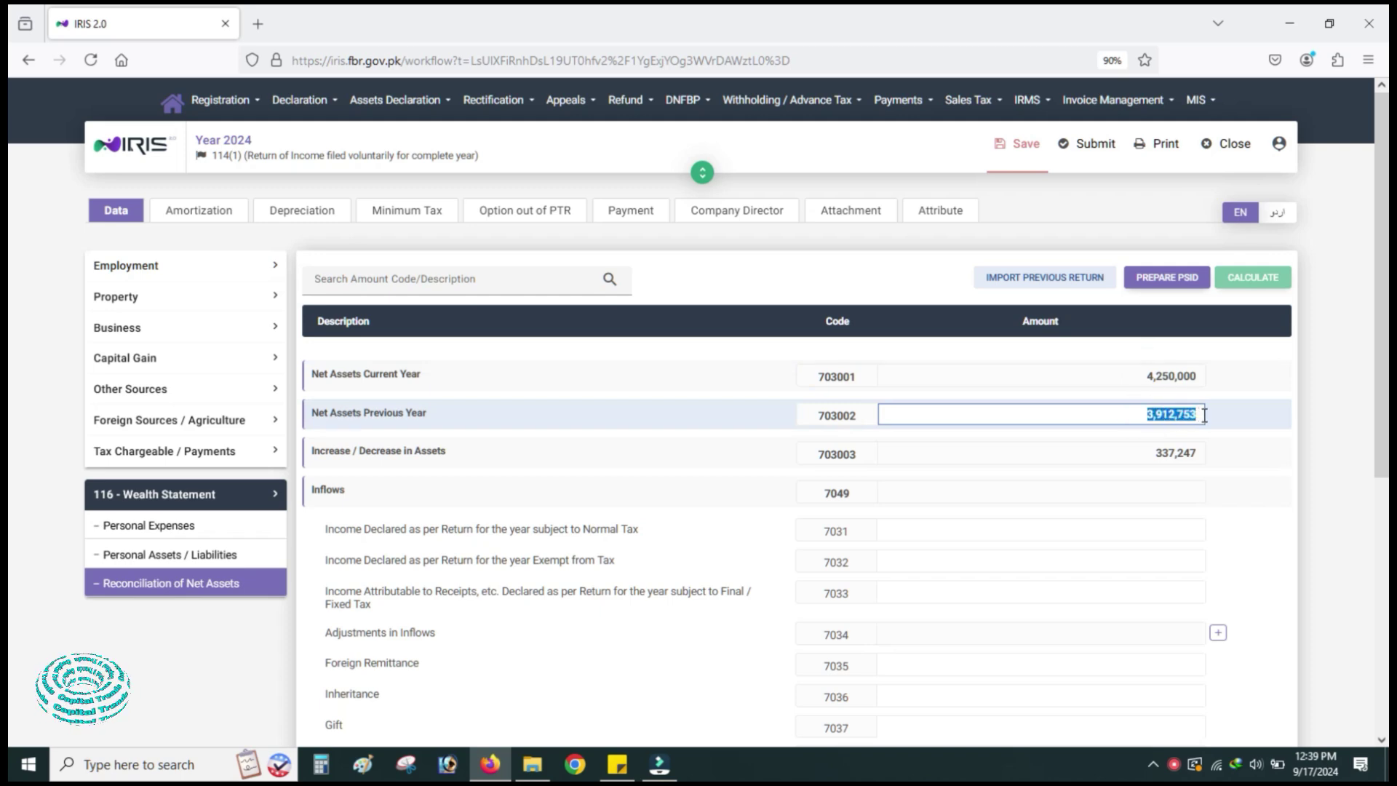
pyautogui.click(1136, 413)
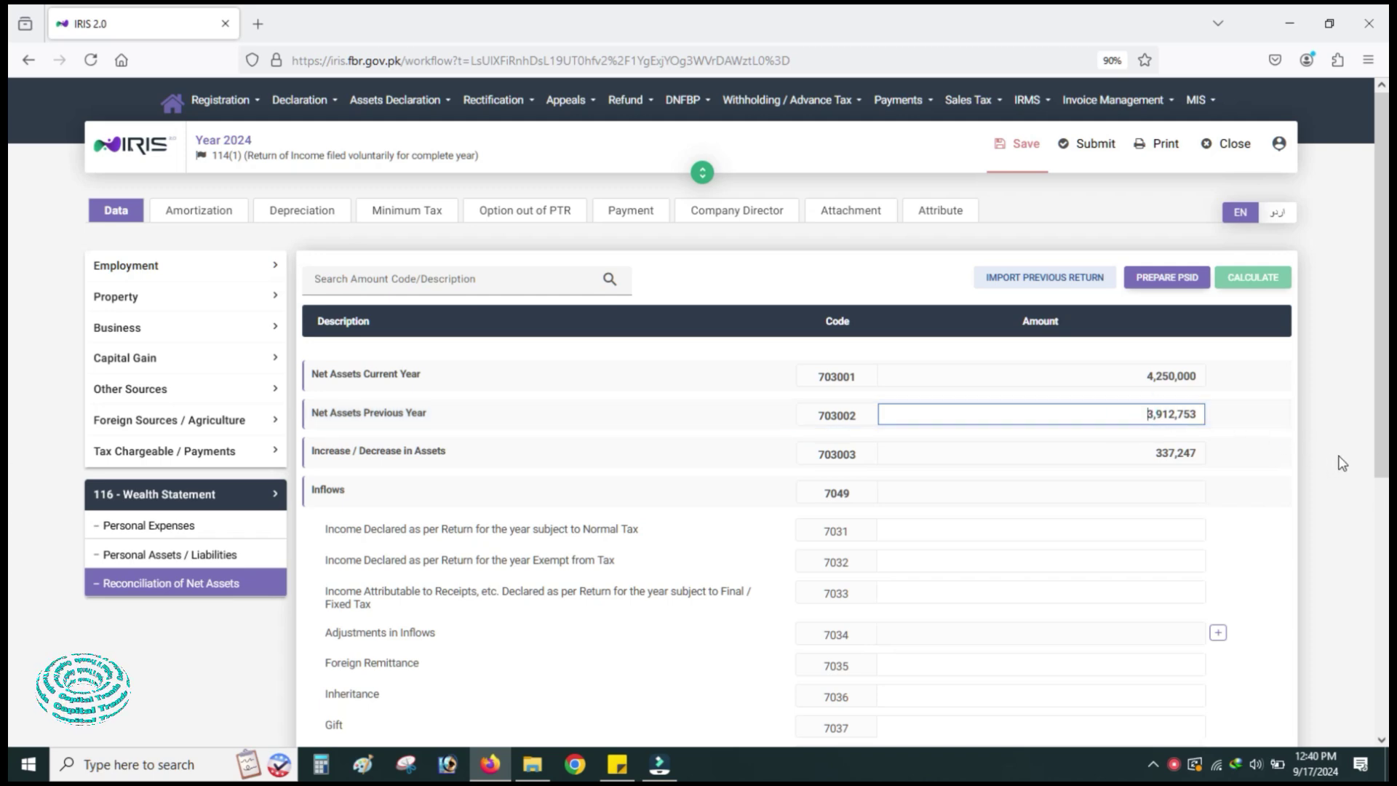
pyautogui.moveTo(1378, 446); pyautogui.dragTo(1377, 502)
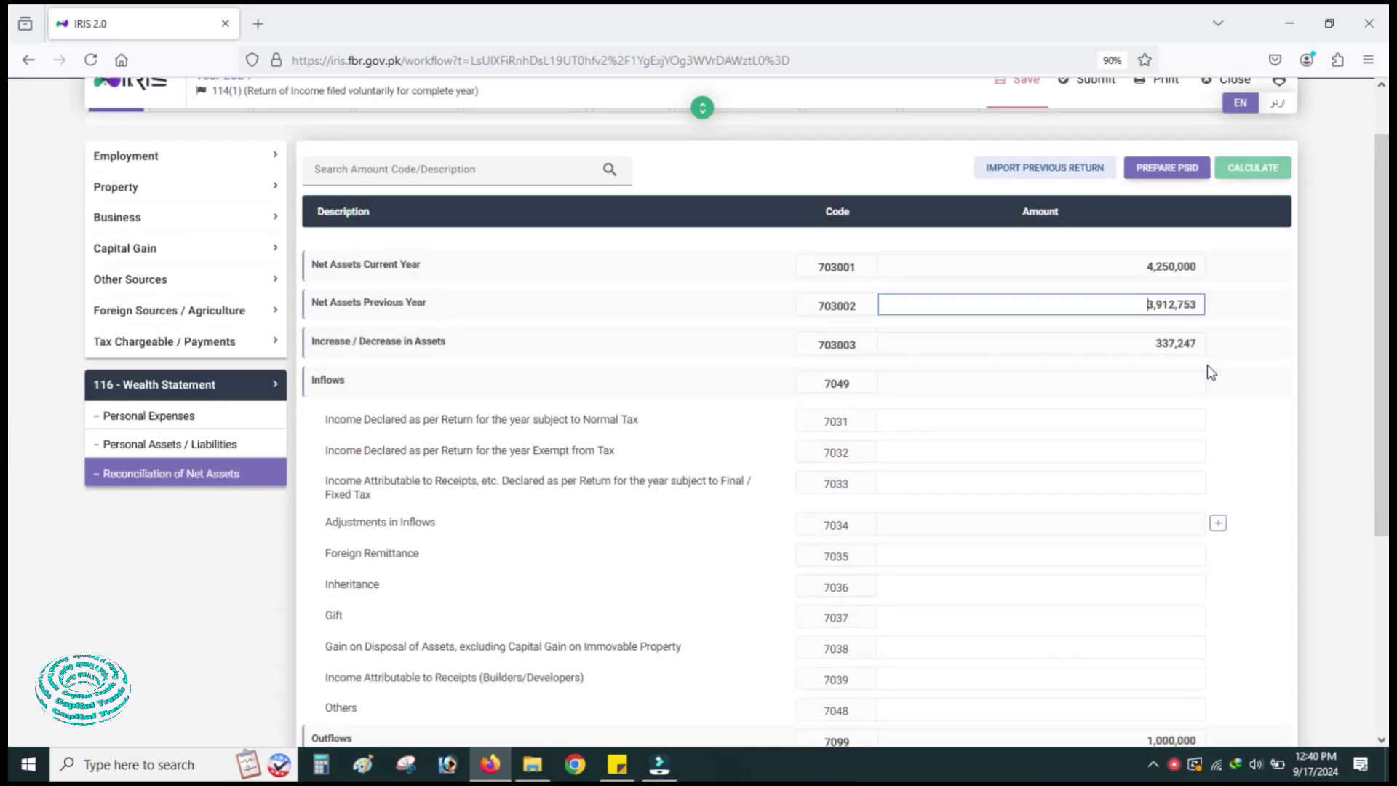
pyautogui.scroll(-2, 1263, 459)
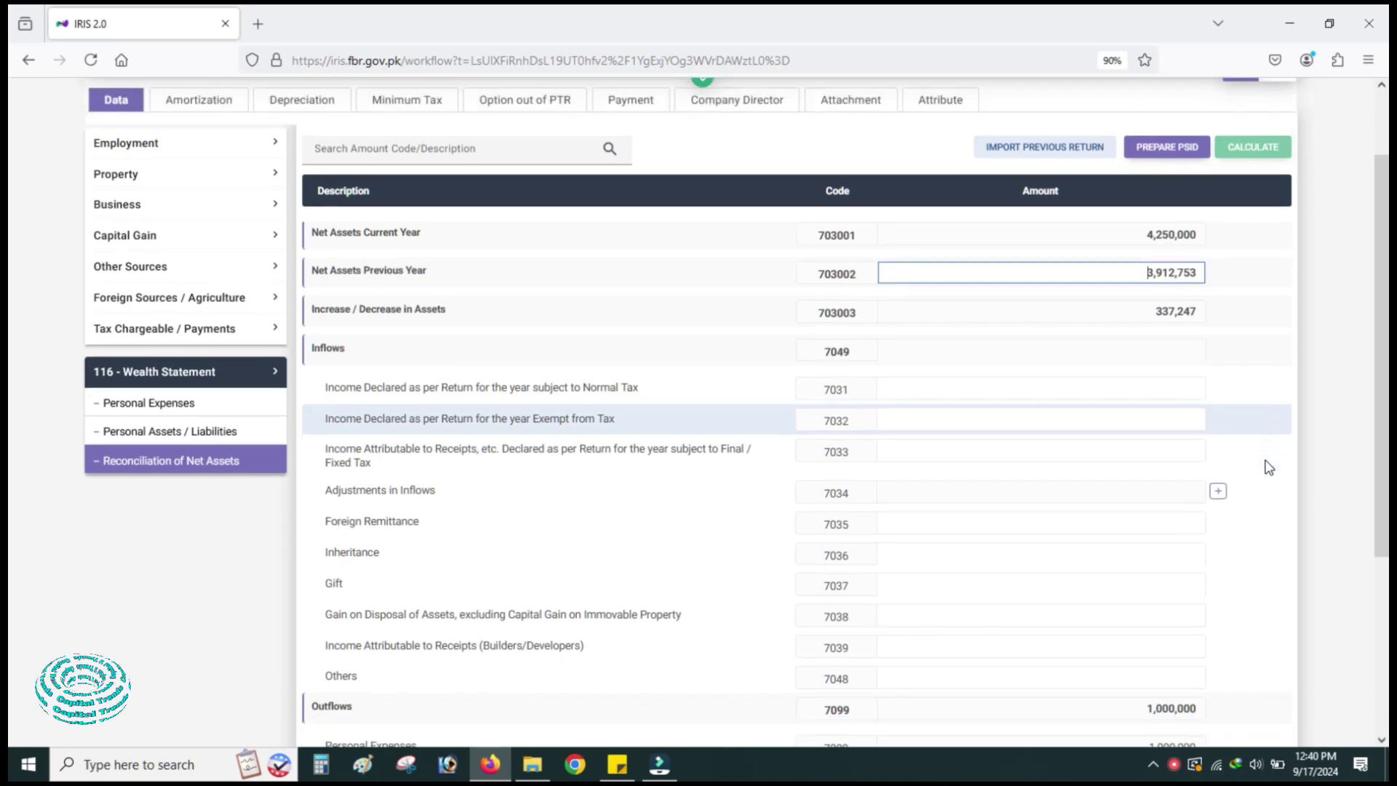
pyautogui.scroll(3, 1266, 465)
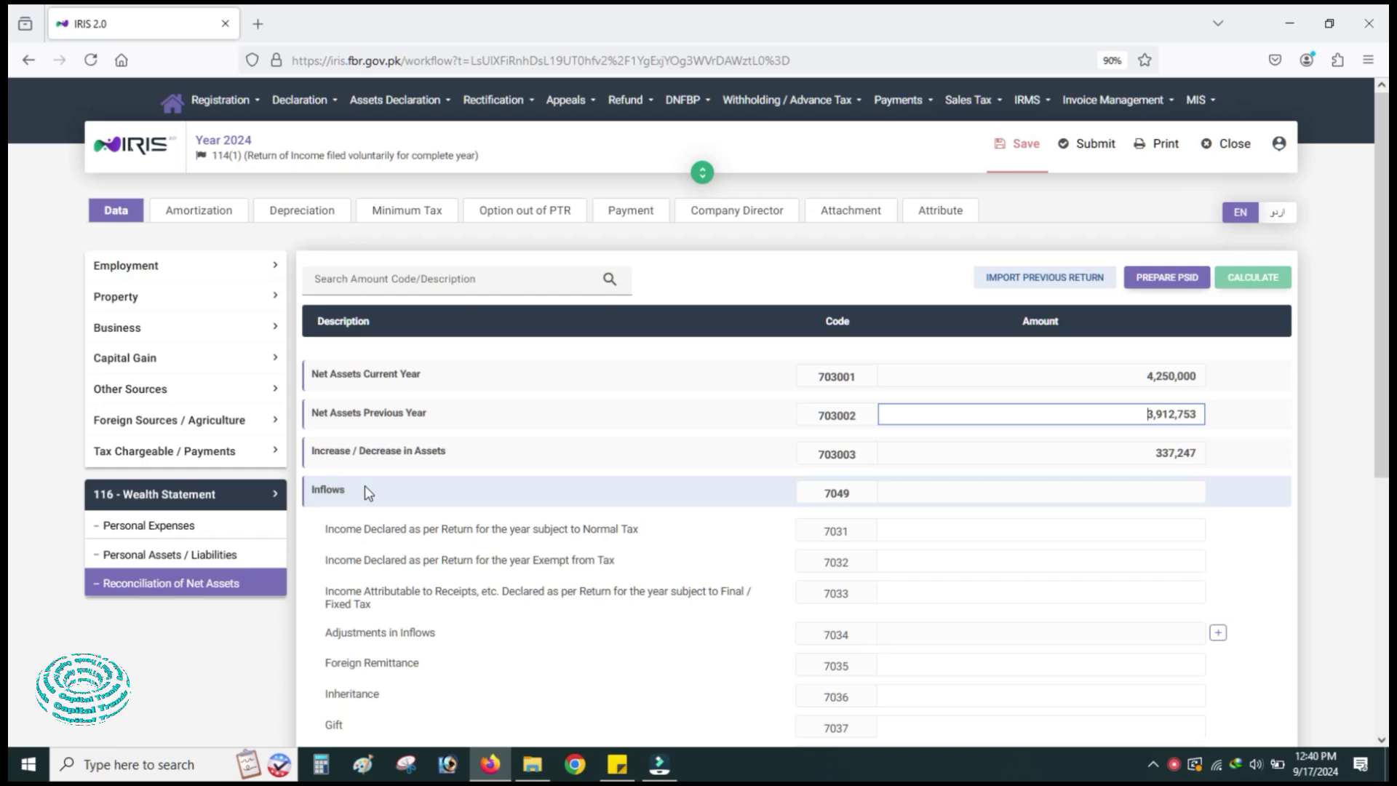
# - Declare 1,440,000 as income subject to normal tax (7031)
pyautogui.click(933, 532)
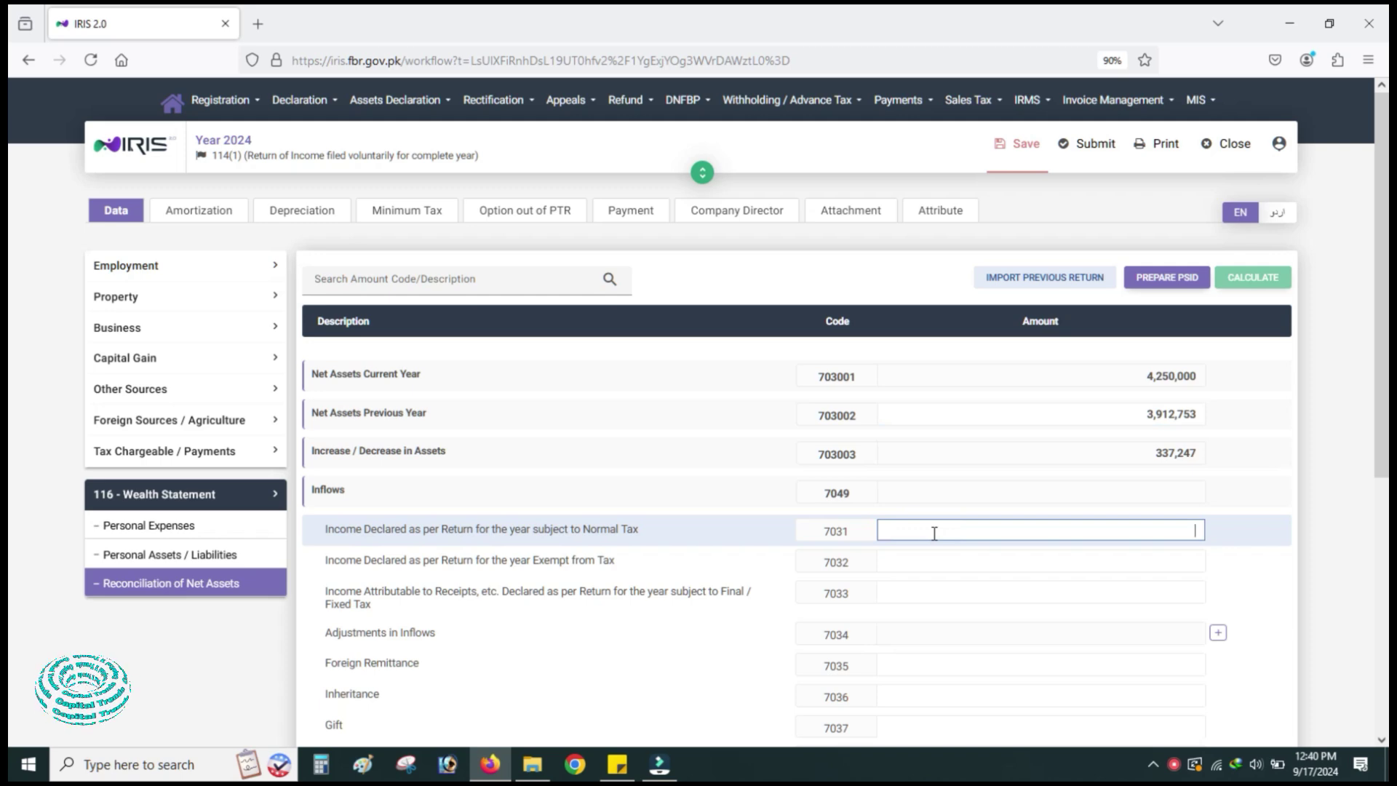
pyautogui.write('1,44')
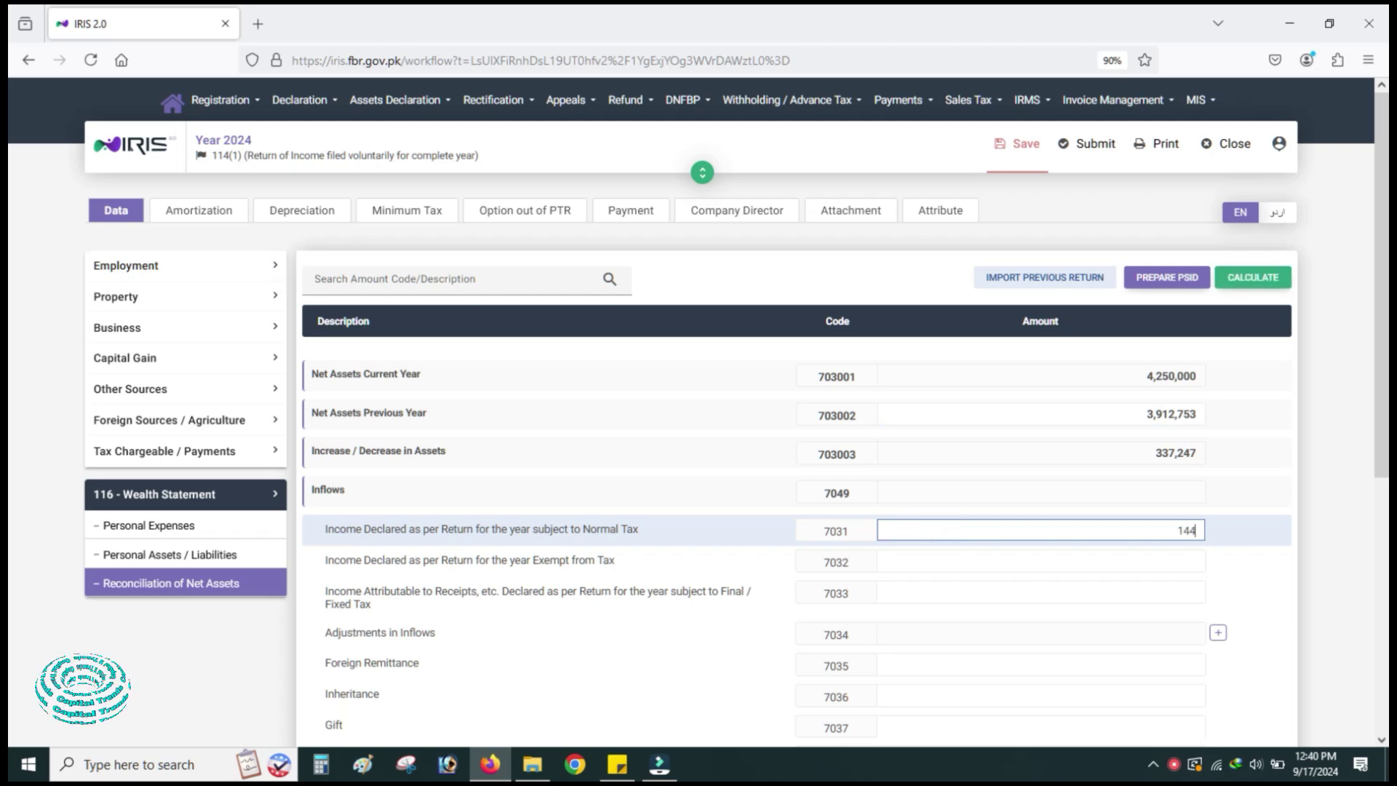
pyautogui.write('0,000')
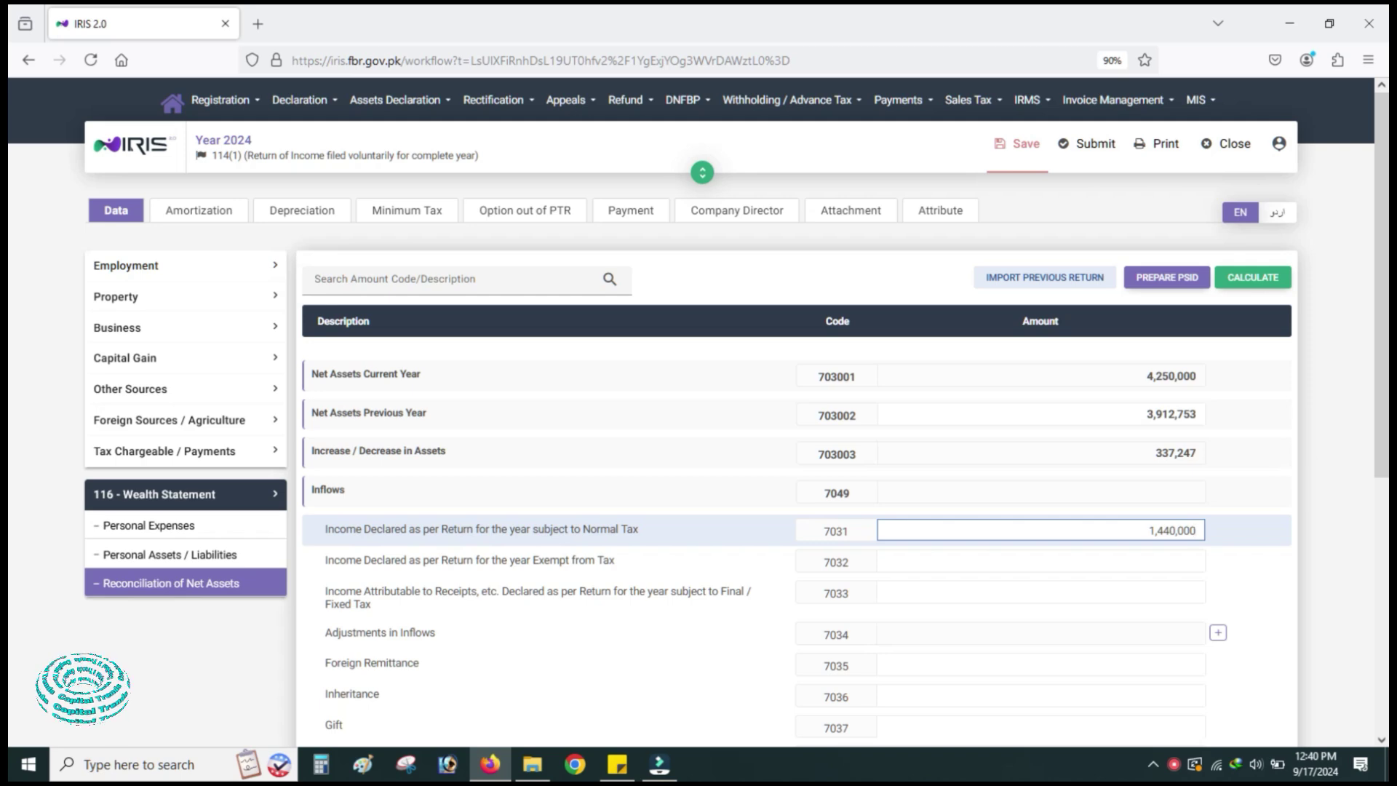
pyautogui.click(1311, 547)
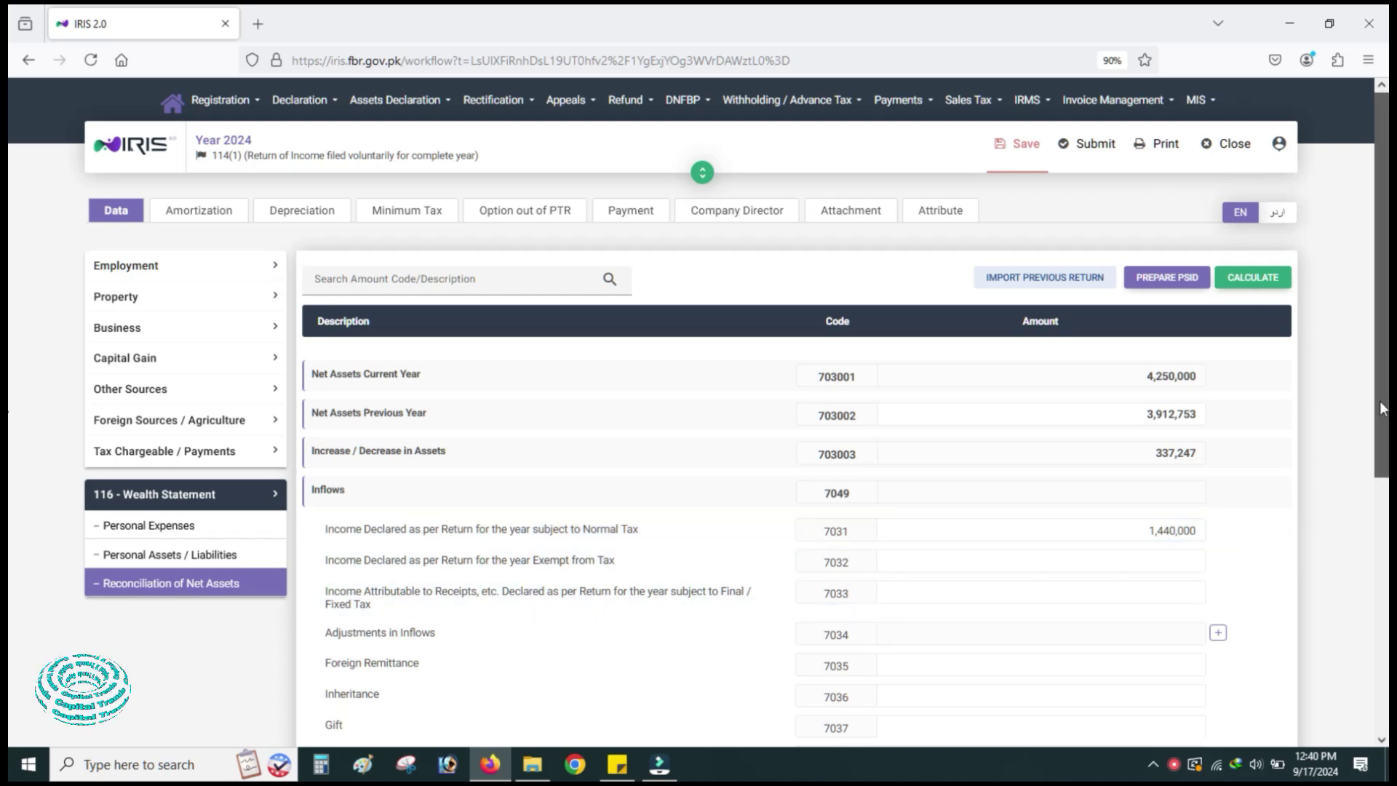
# - Recalculate the reconciliation and check the unreconciled amount of -102,753
pyautogui.scroll(-4, 1383, 408)
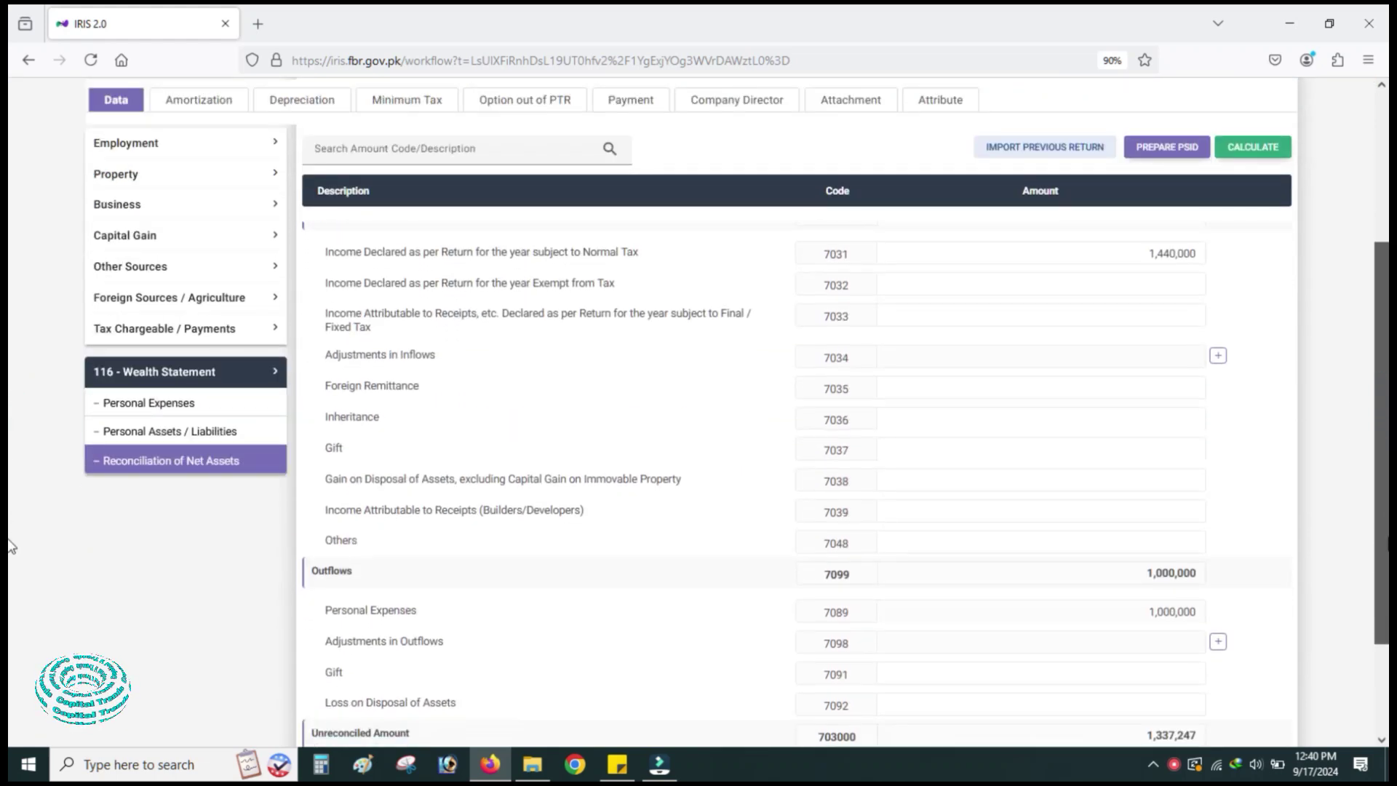
pyautogui.click(1259, 153)
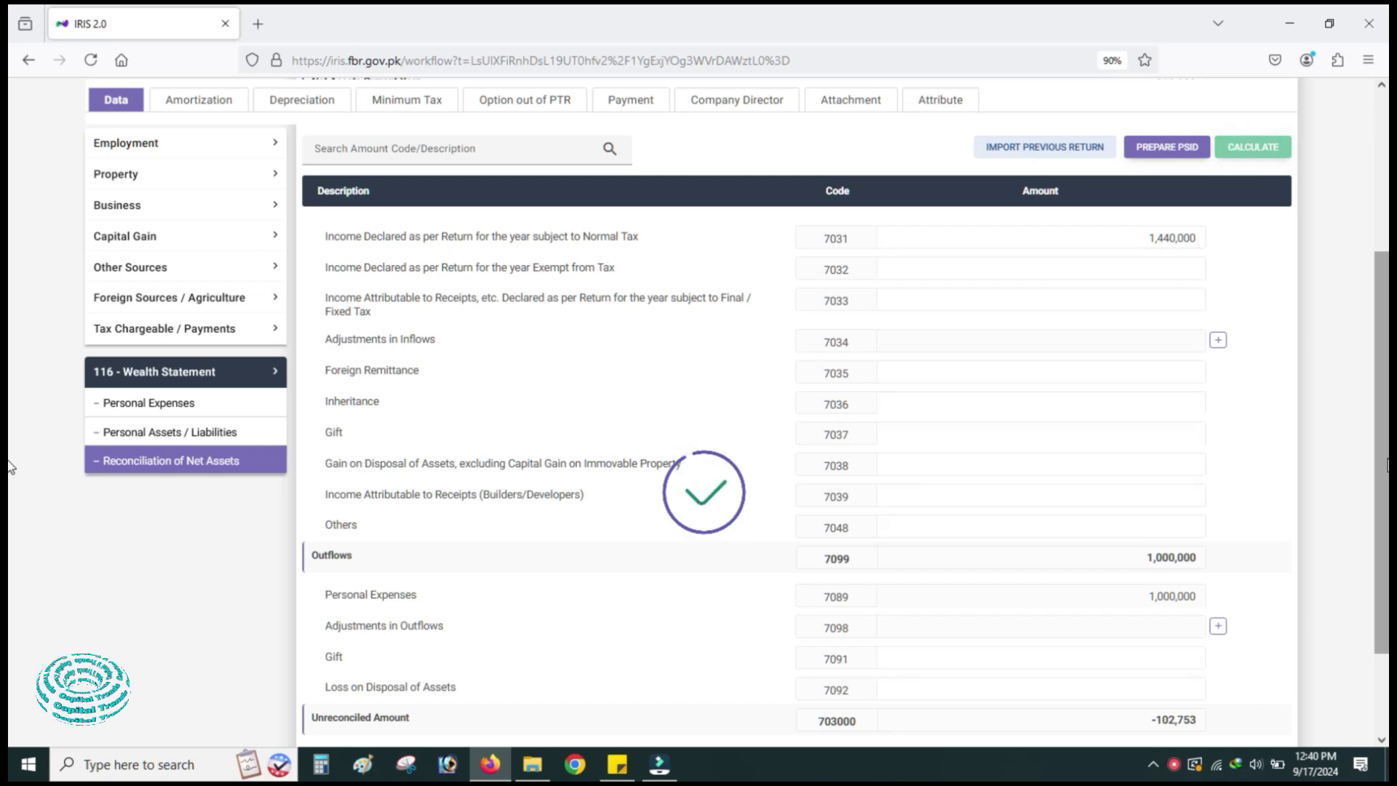
pyautogui.scroll(3, 1105, 352)
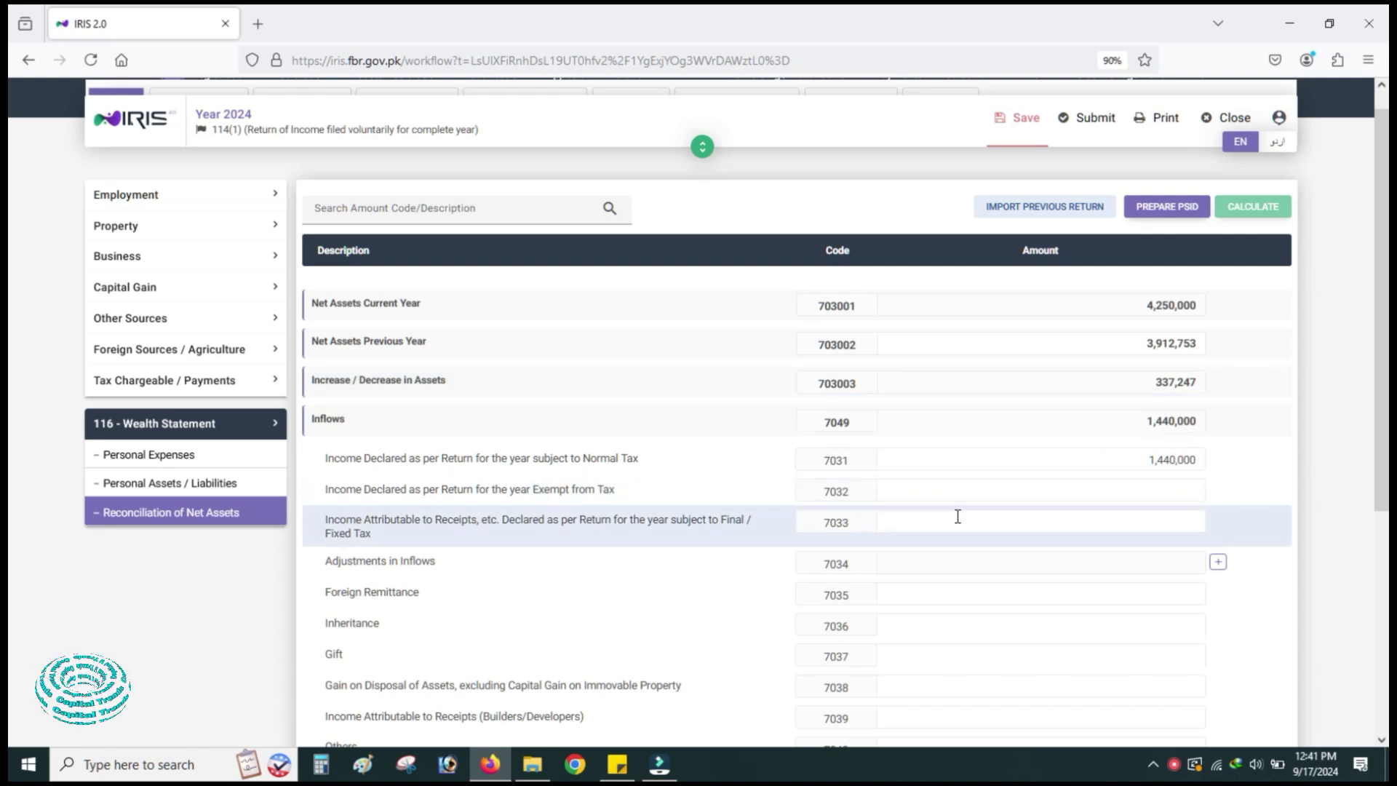
pyautogui.scroll(-5, 958, 517)
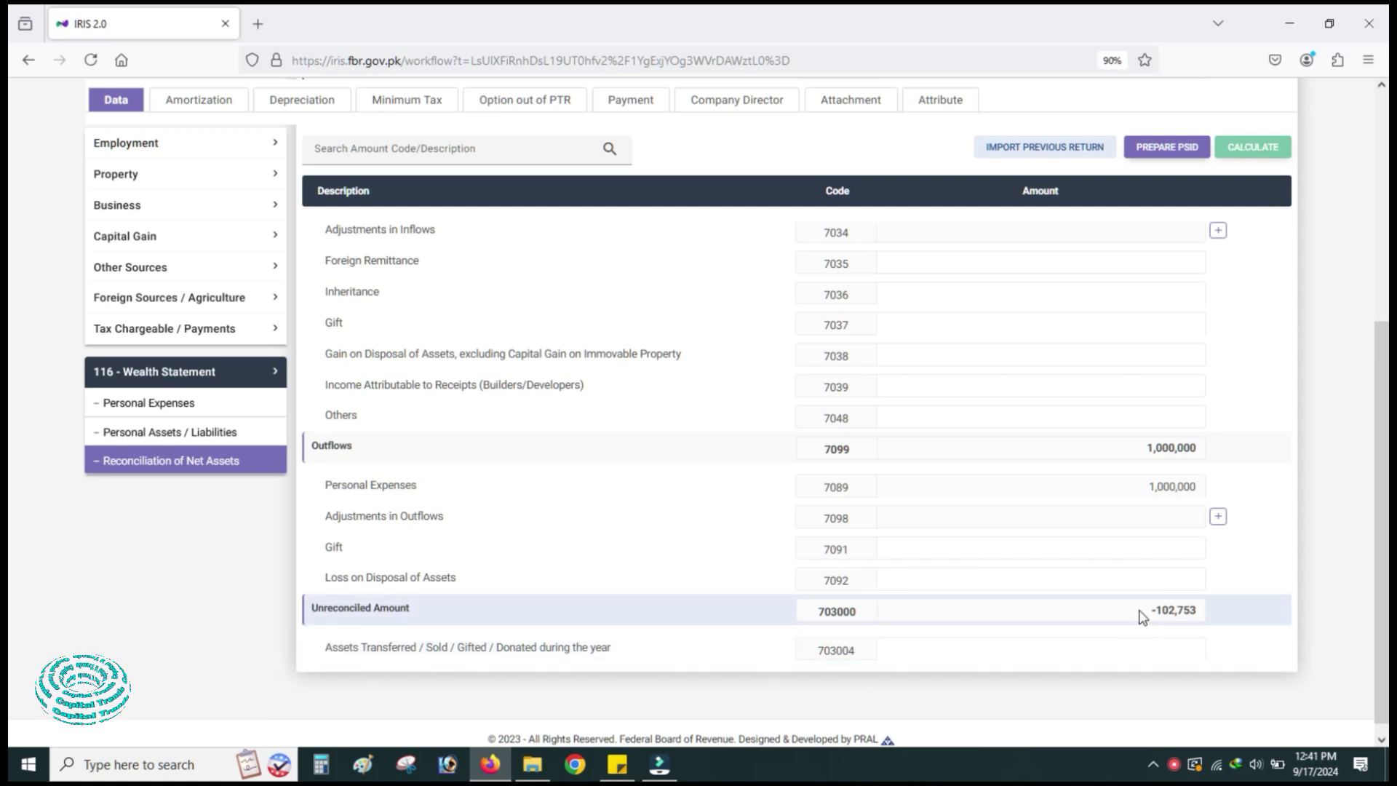
pyautogui.moveTo(1139, 611); pyautogui.dragTo(1170, 629)
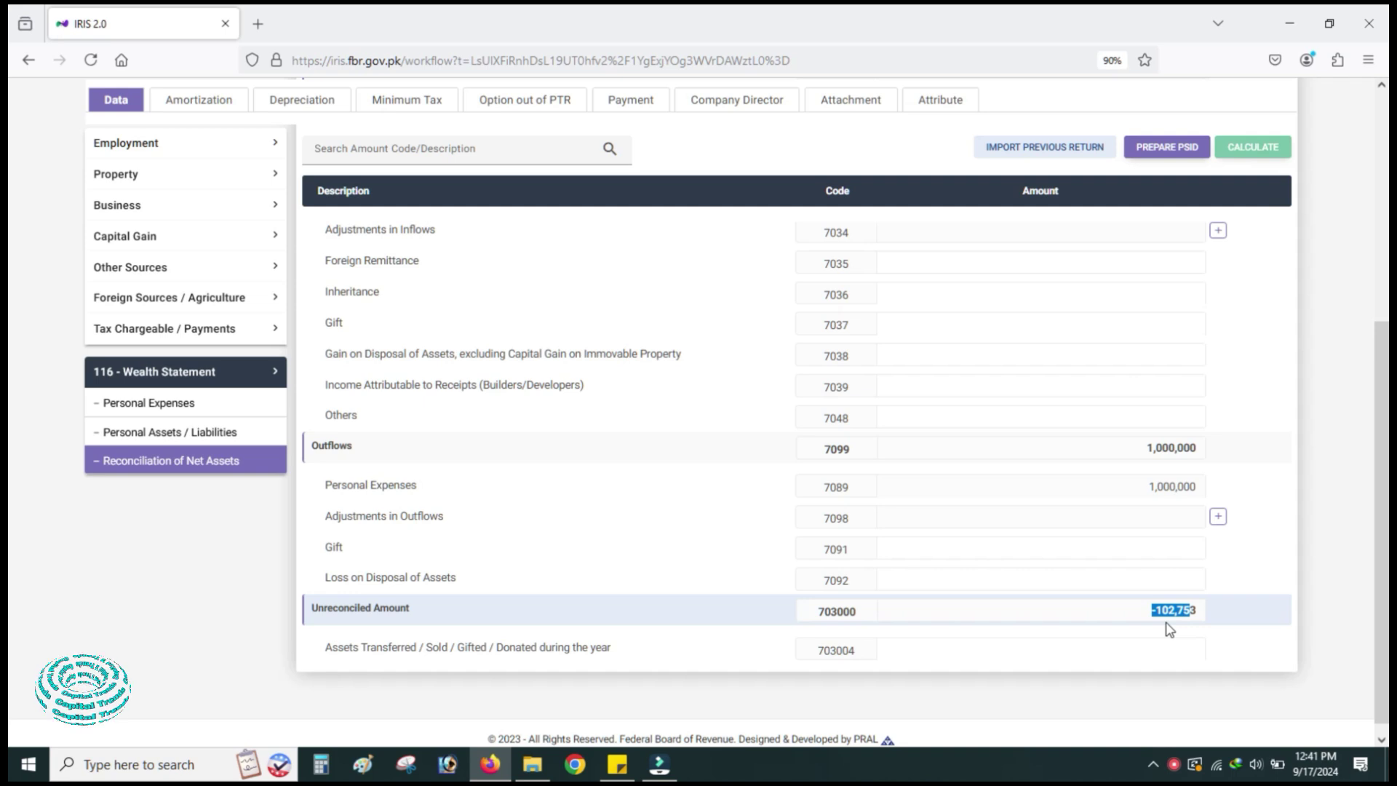
pyautogui.click(1331, 624)
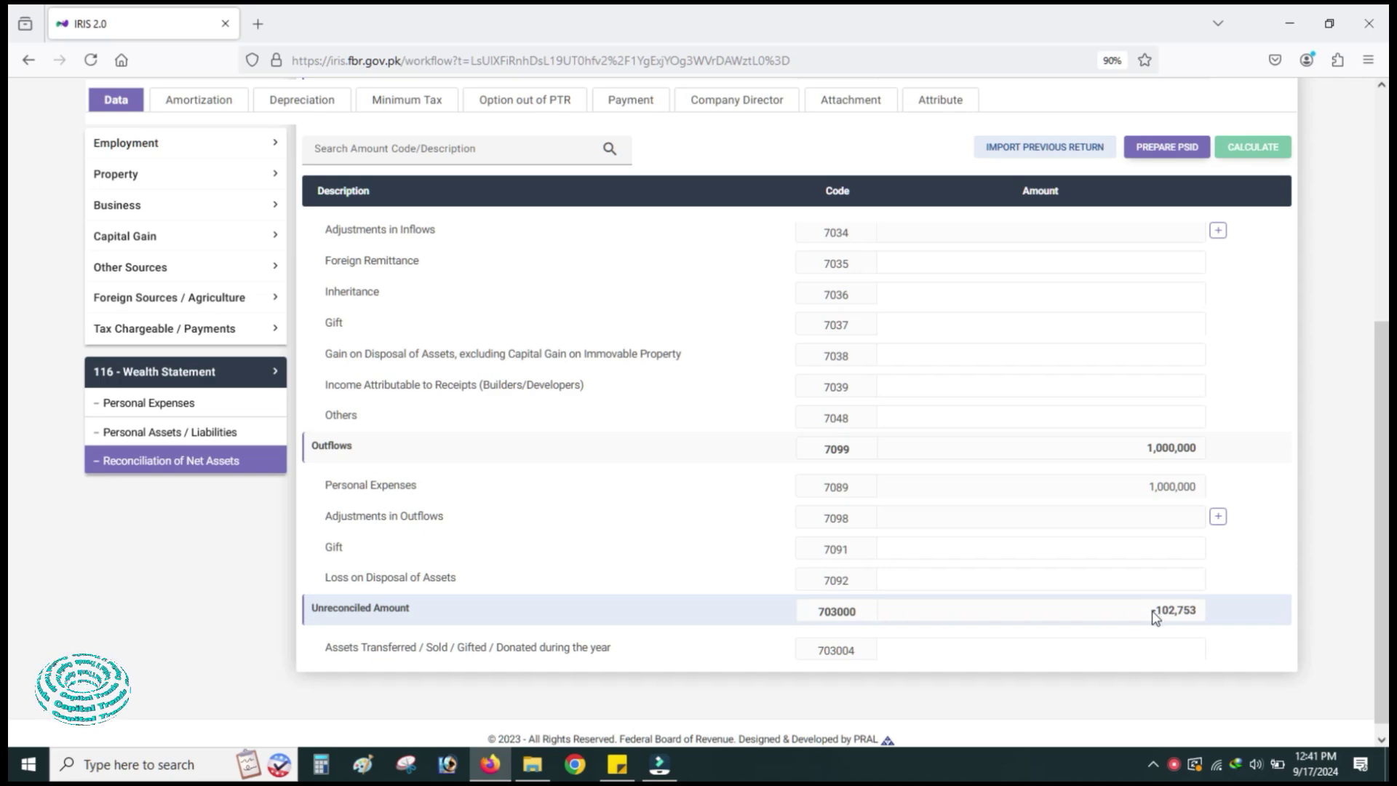
# - Add 102,753 to Cash (Non-Business) 7012 and recalculate, bringing the unreconciled amount to 0
pyautogui.click(180, 432)
pyautogui.scroll(-4, 979, 594)
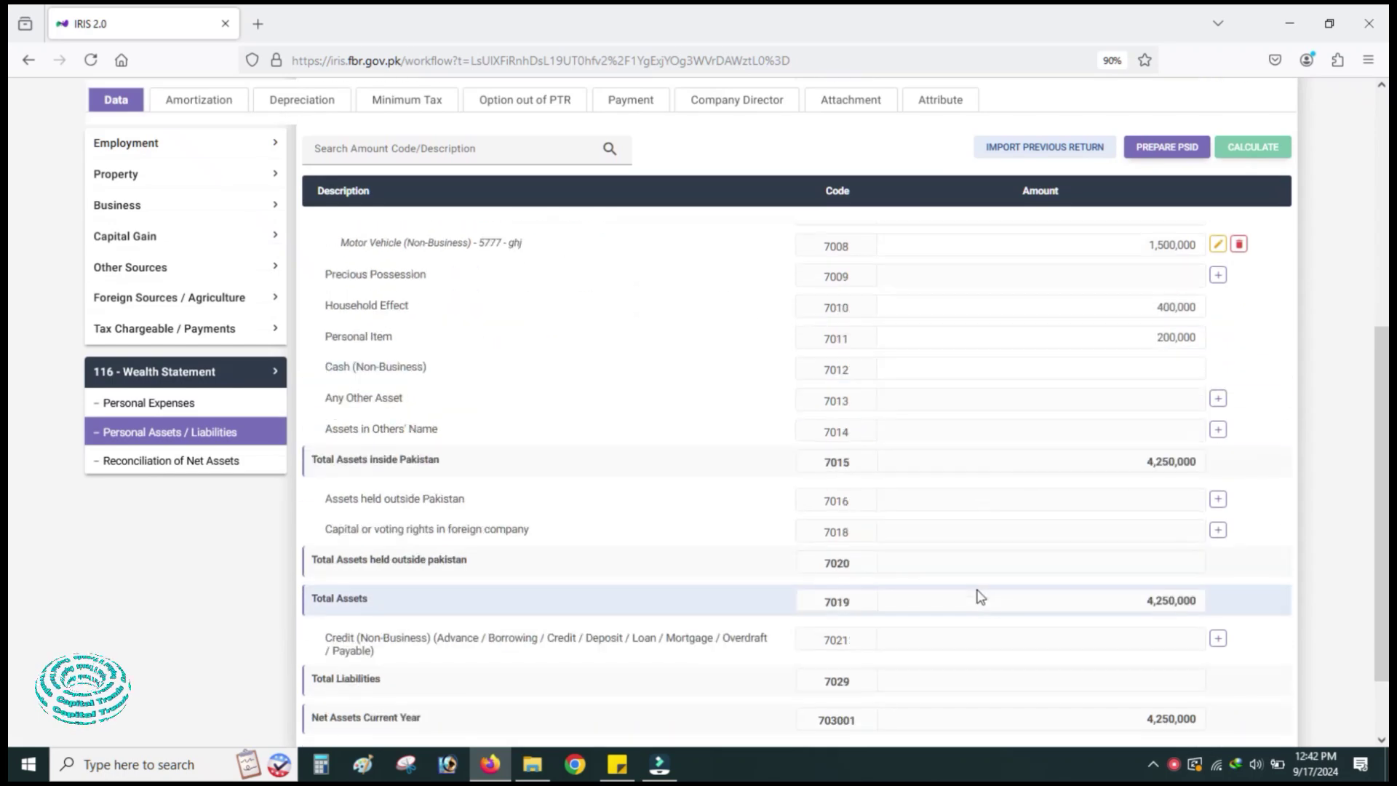
pyautogui.scroll(-1, 1150, 593)
pyautogui.scroll(3, 1148, 602)
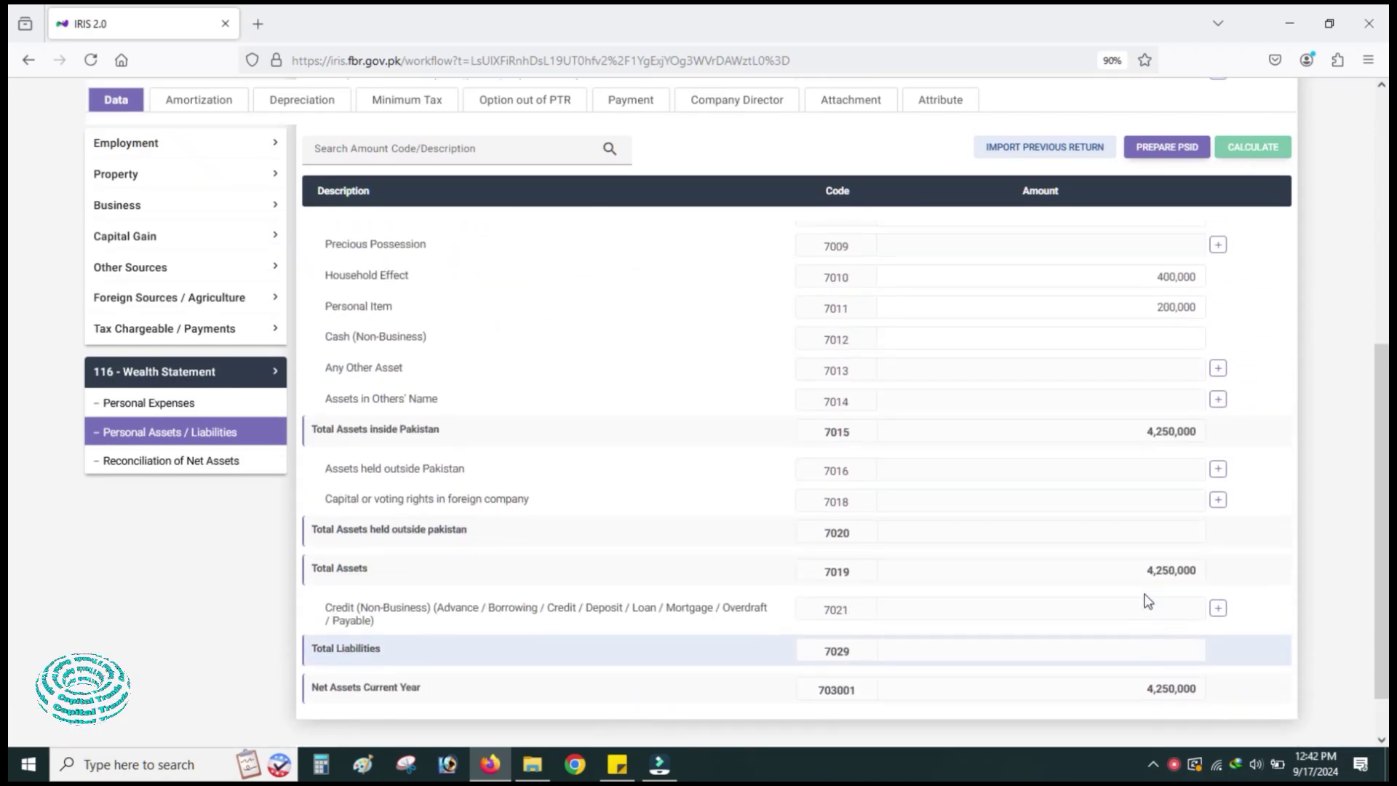
pyautogui.click(1165, 529)
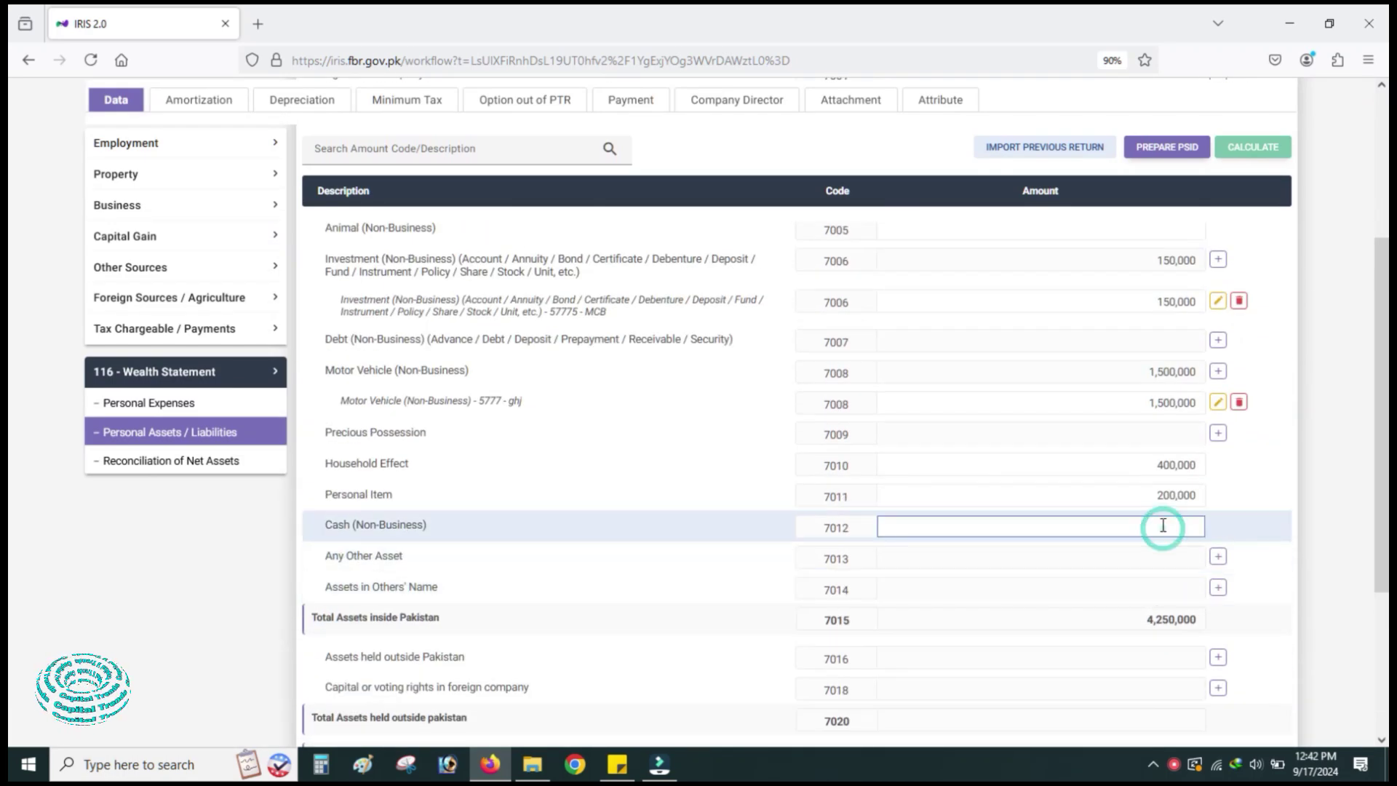
pyautogui.write('102,753')
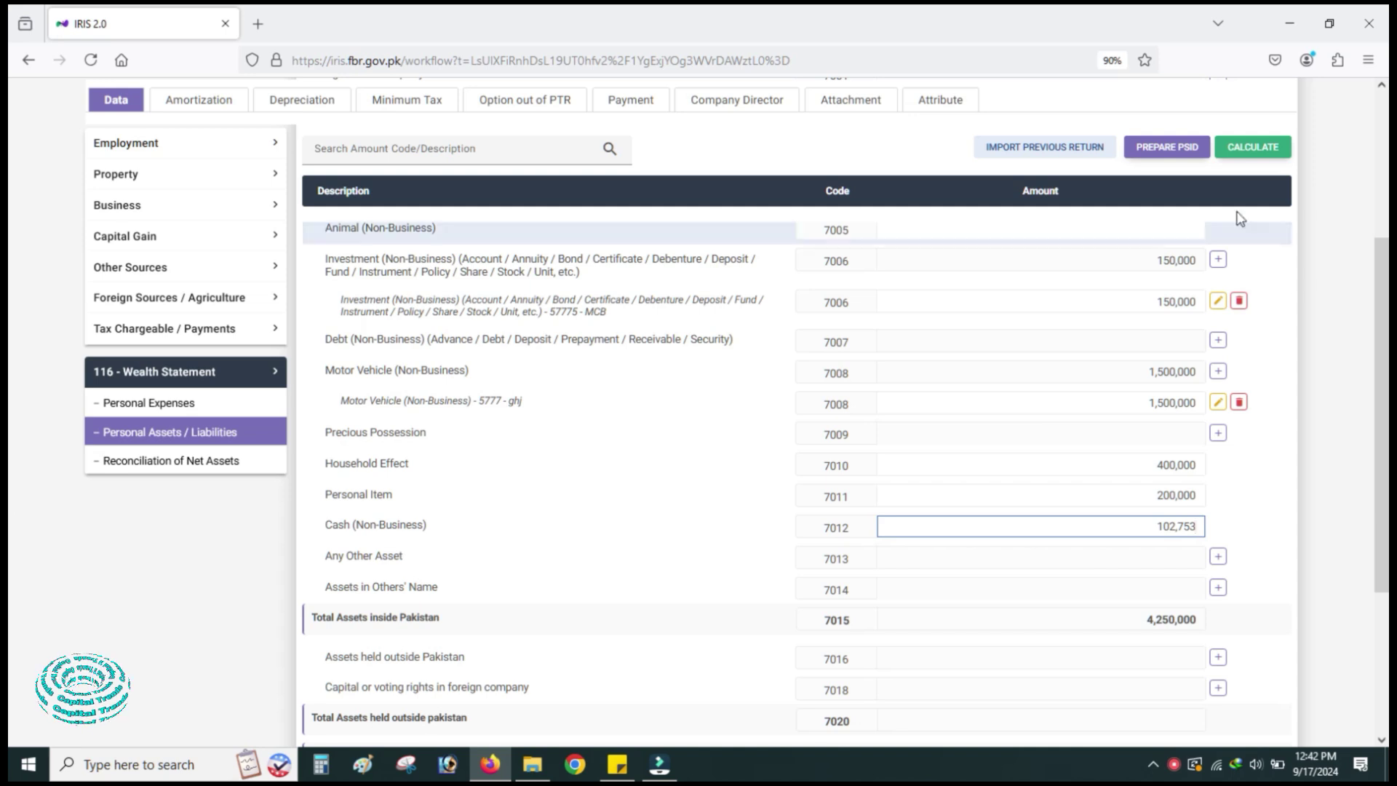
pyautogui.click(1247, 150)
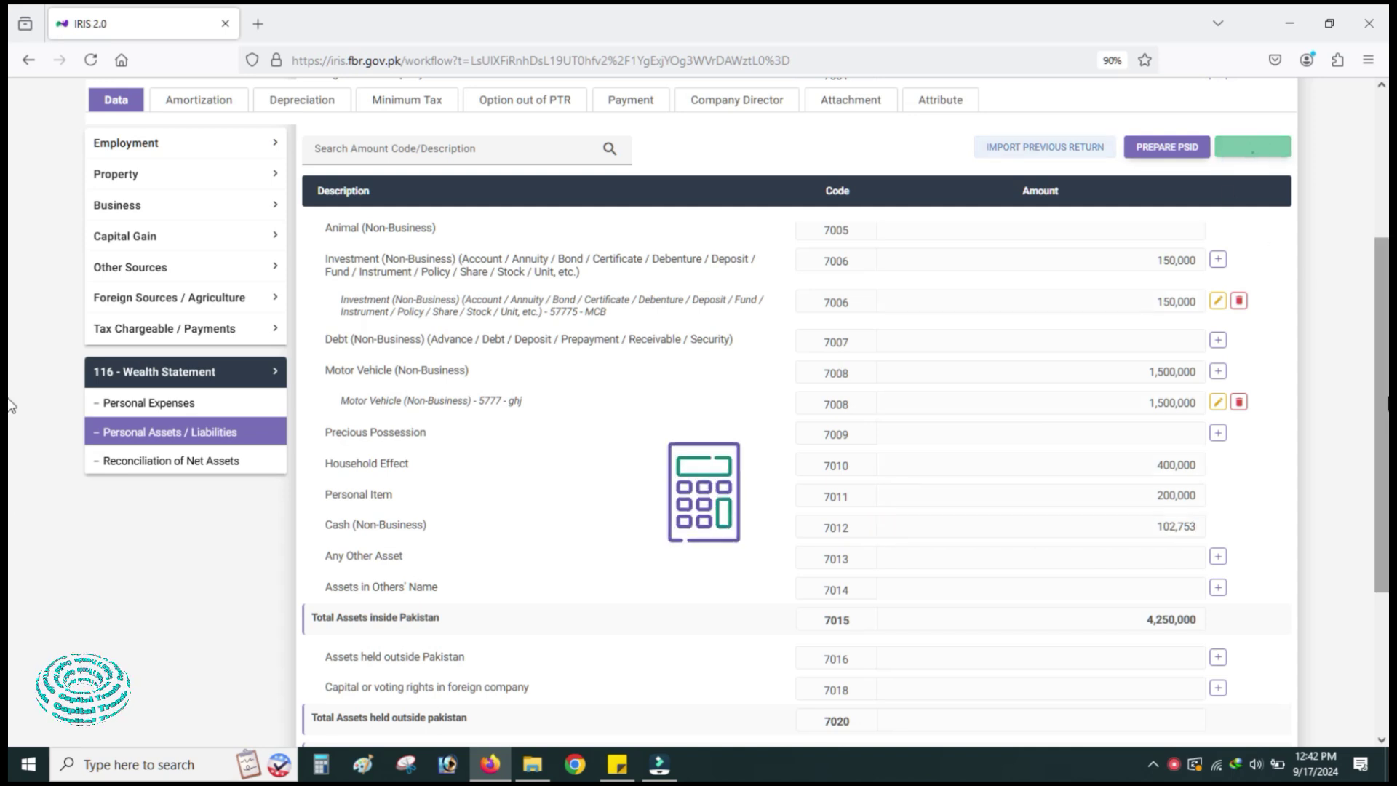
pyautogui.click(240, 460)
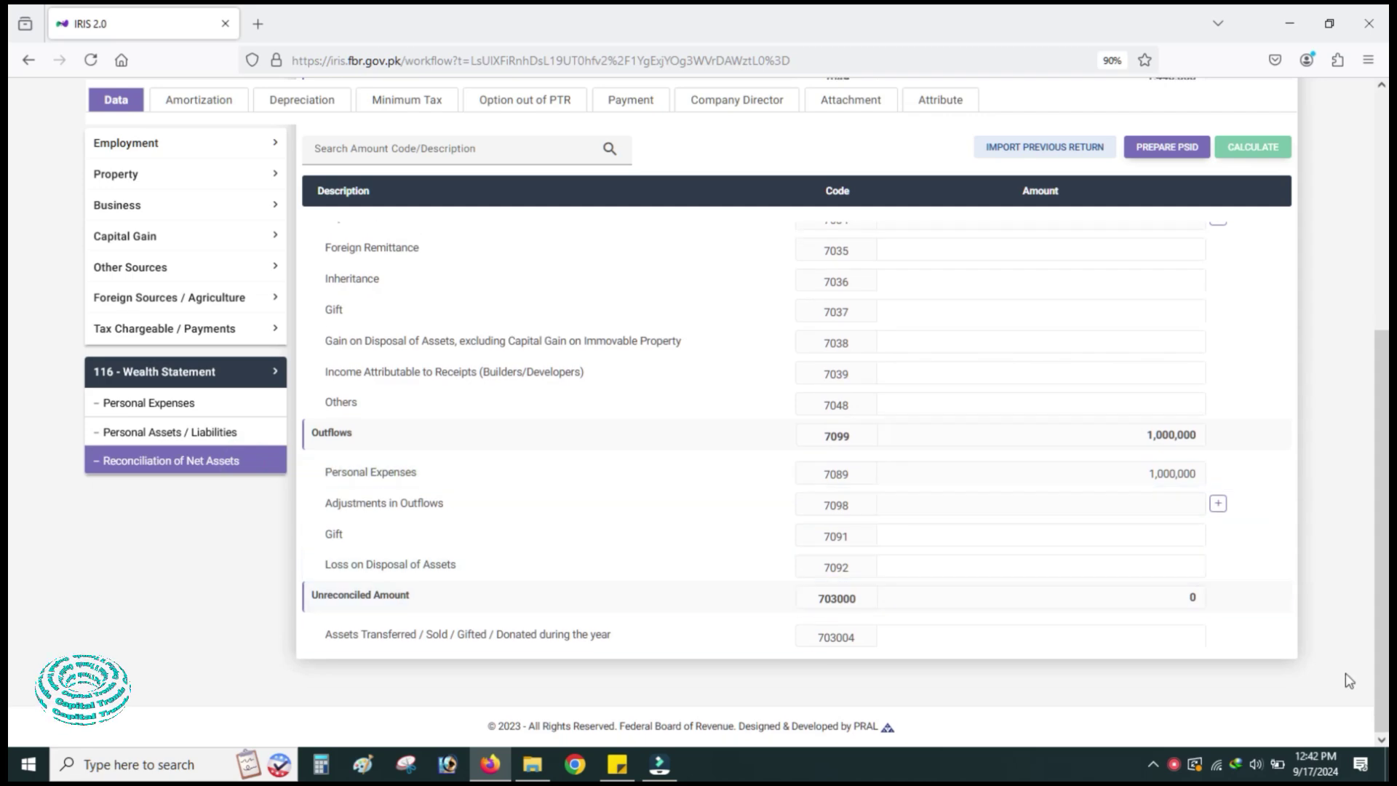
pyautogui.scroll(6, 1205, 611)
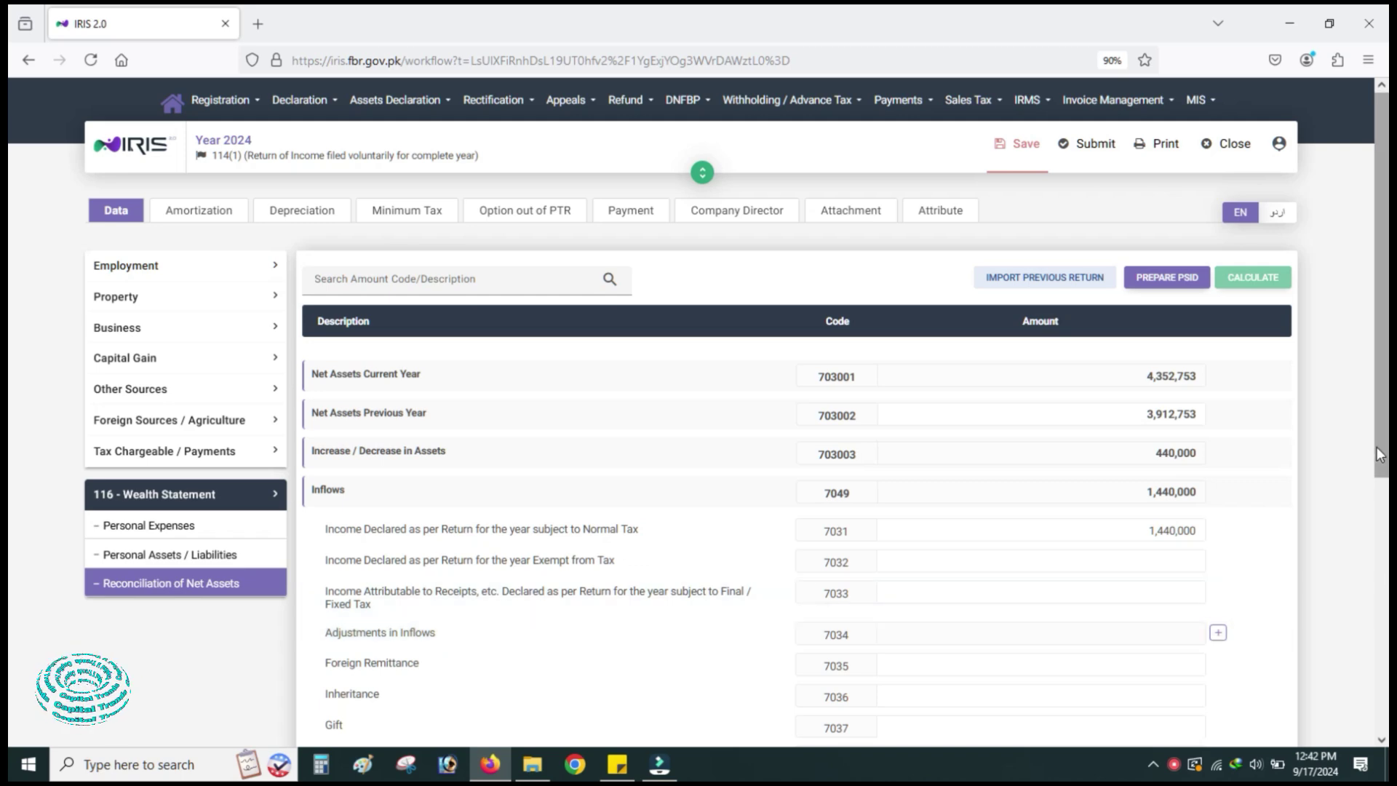
pyautogui.moveTo(1378, 454); pyautogui.dragTo(11, 486)
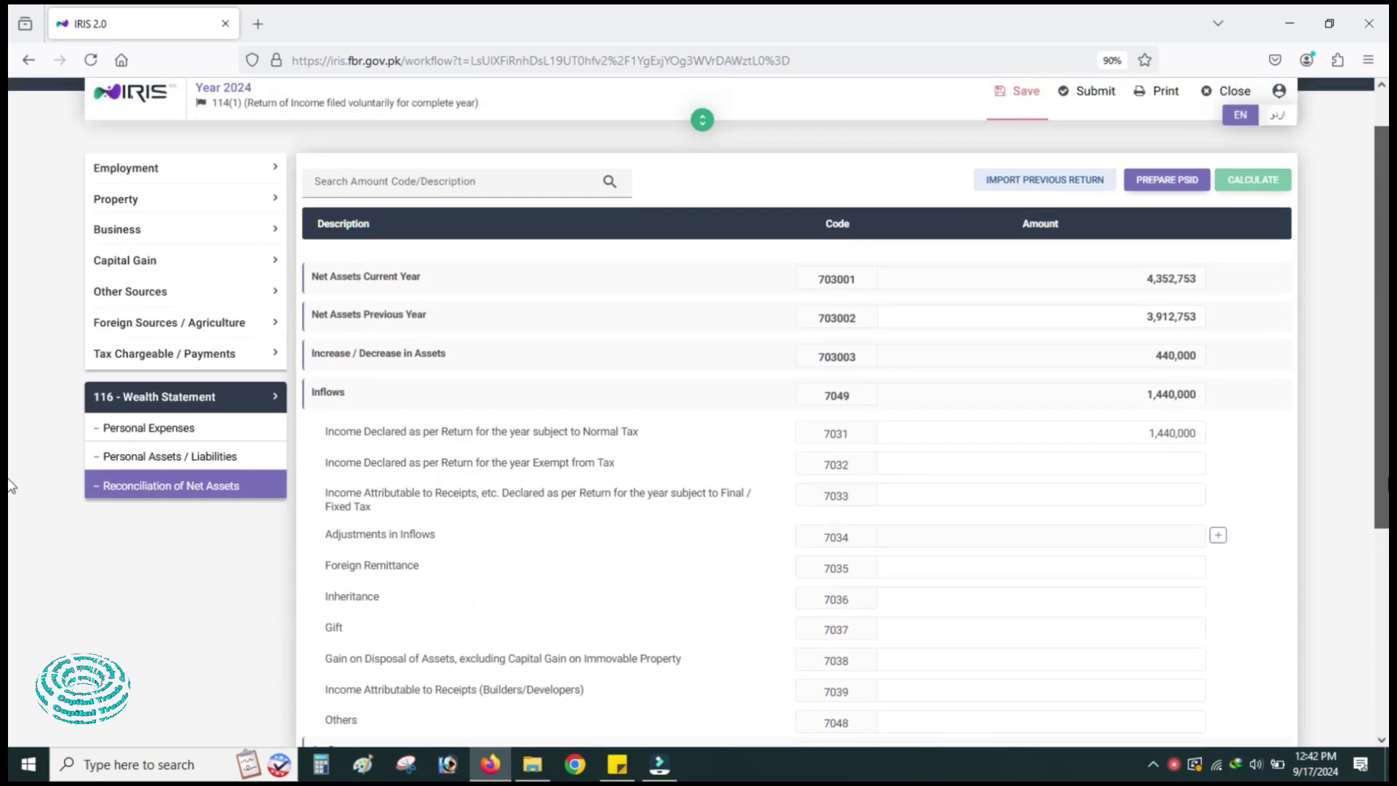
pyautogui.scroll(-1, 10, 502)
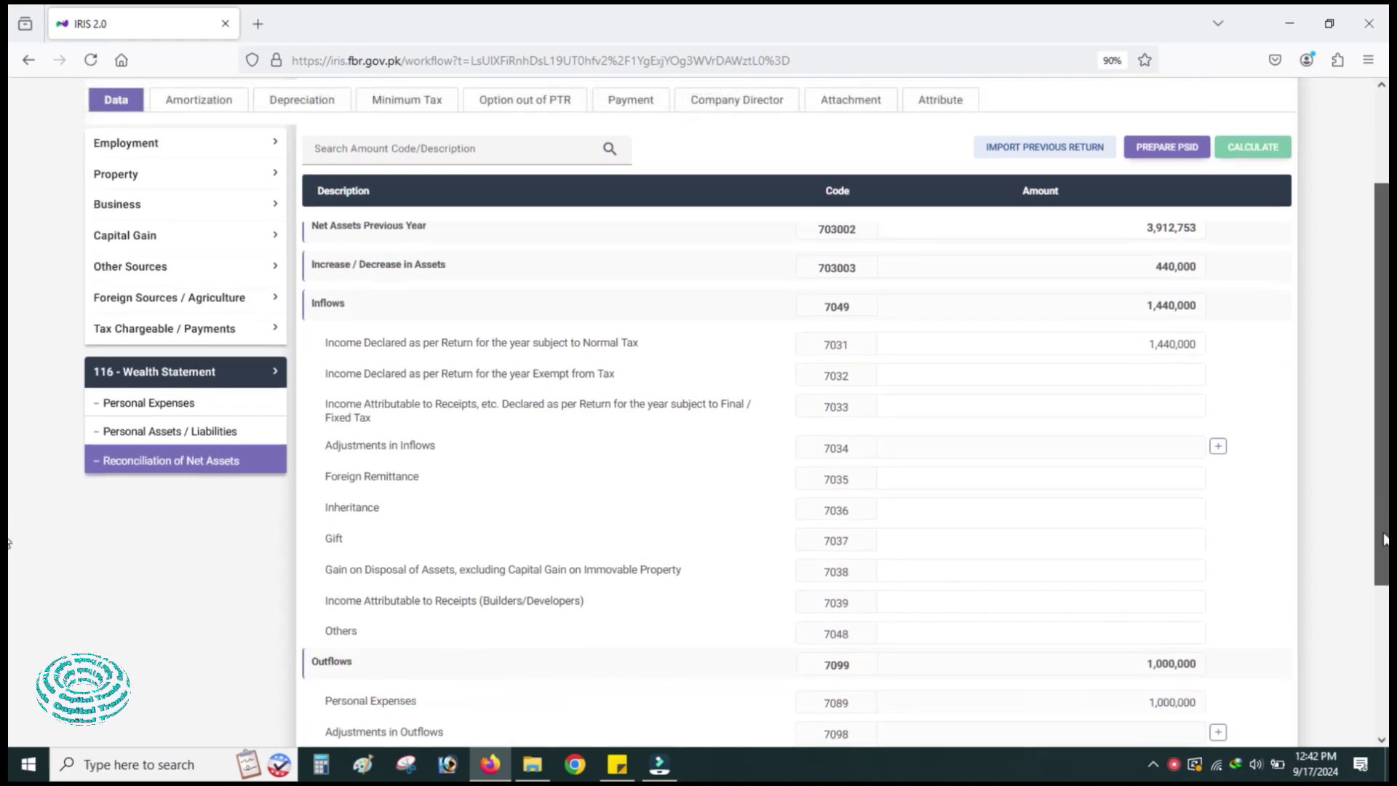
pyautogui.scroll(1, 10, 517)
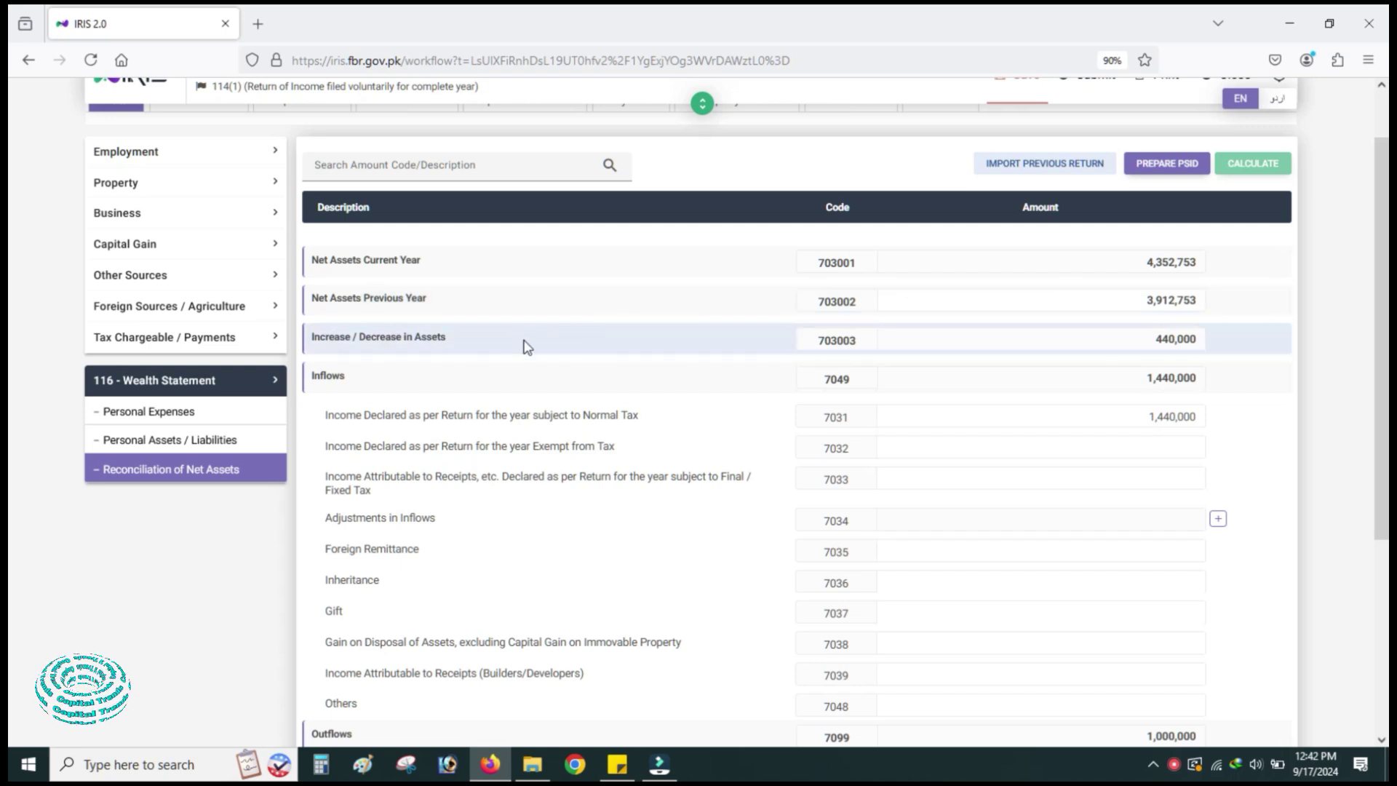
pyautogui.moveTo(1154, 340); pyautogui.dragTo(1201, 348)
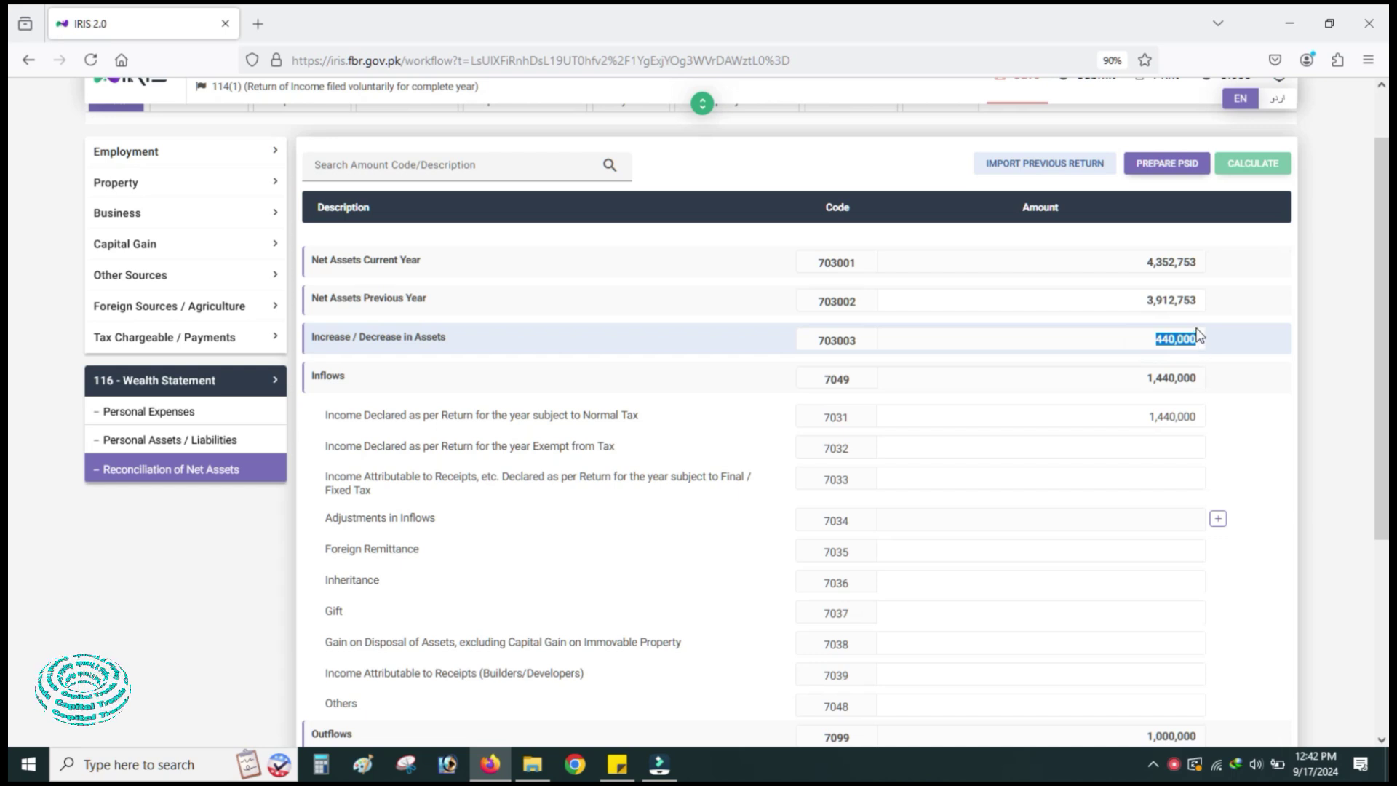
pyautogui.click(1313, 371)
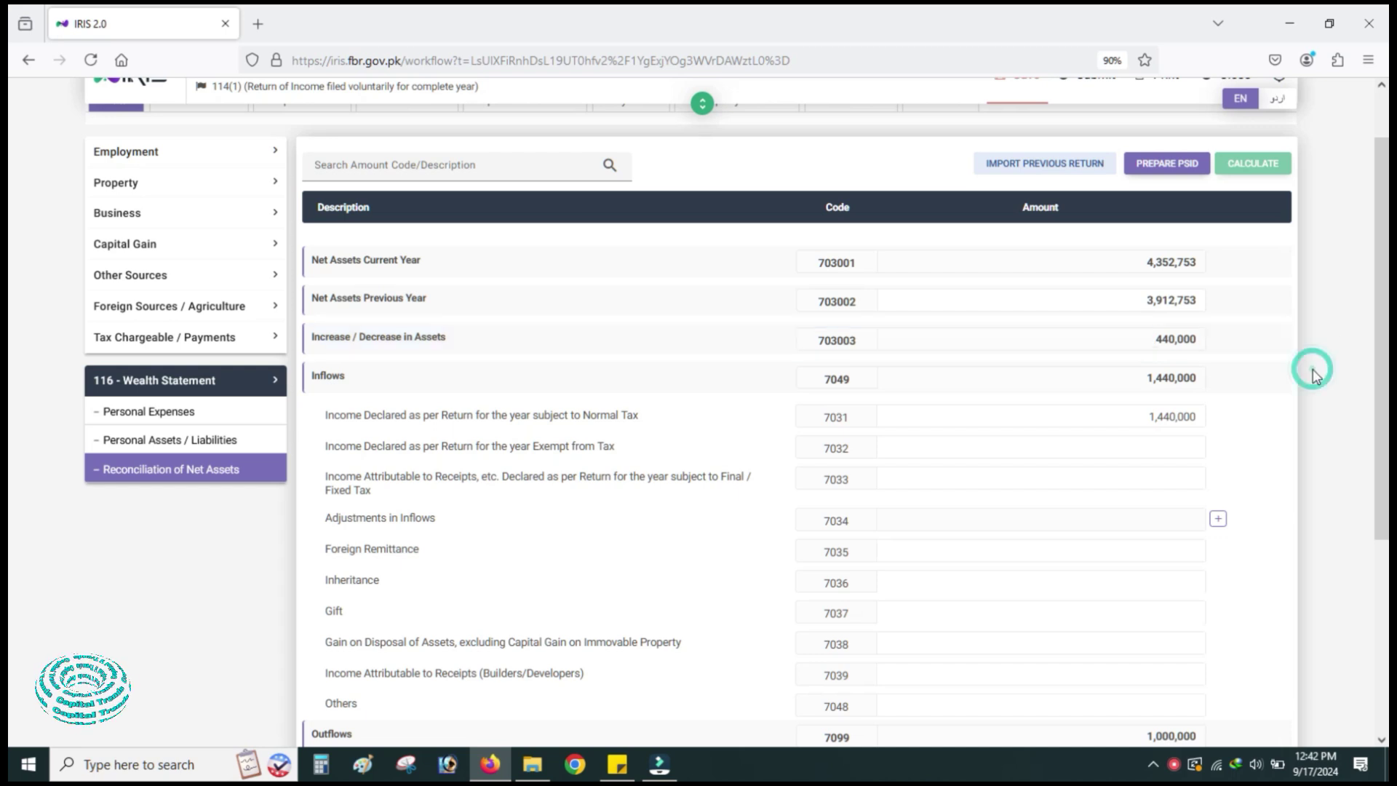
pyautogui.scroll(-5, 1262, 476)
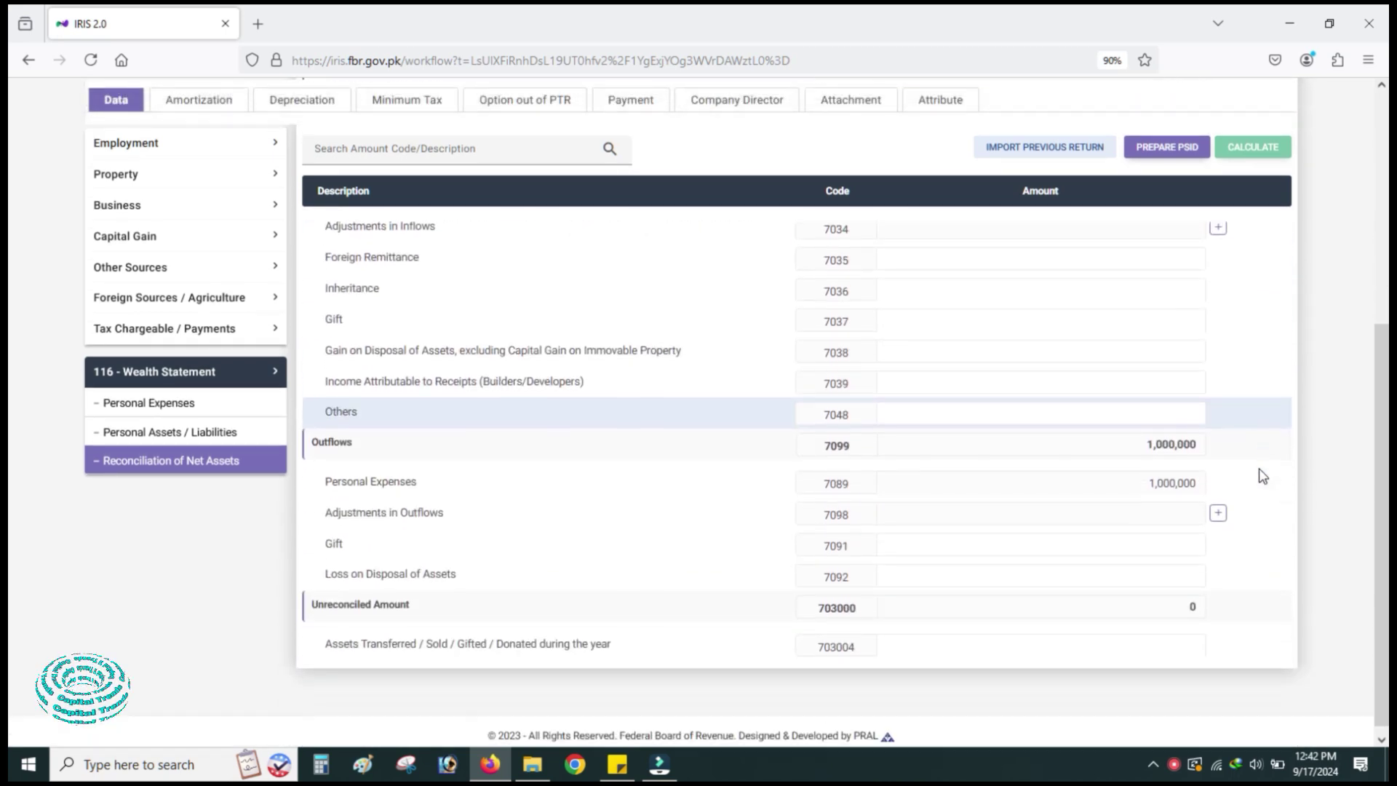